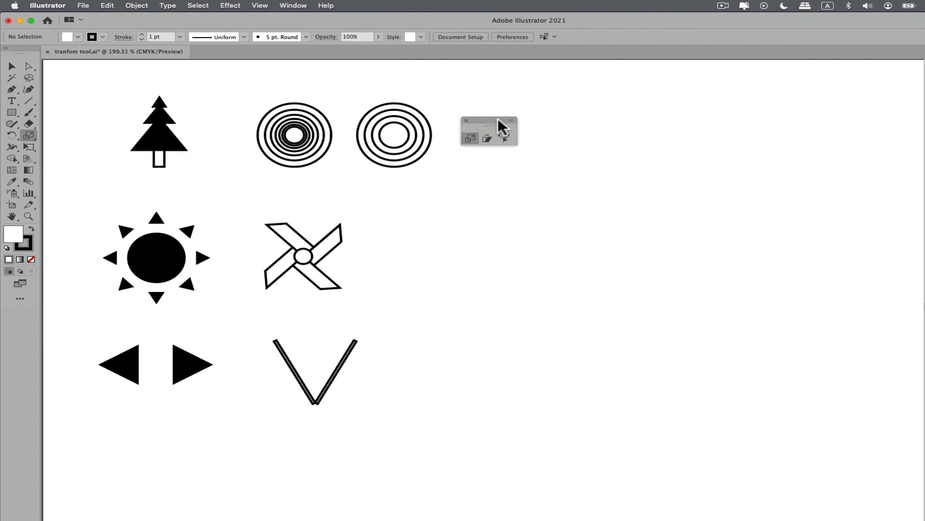
Detach the Rotate and Reflect tools as a floating toolbar and place it beside the floating Scale toolbar above the drawing
{"action": "left_click", "coordinate": [12, 136]}
{"action": "left_click_drag", "start_coordinate": [12, 137], "coordinate": [110, 143]}
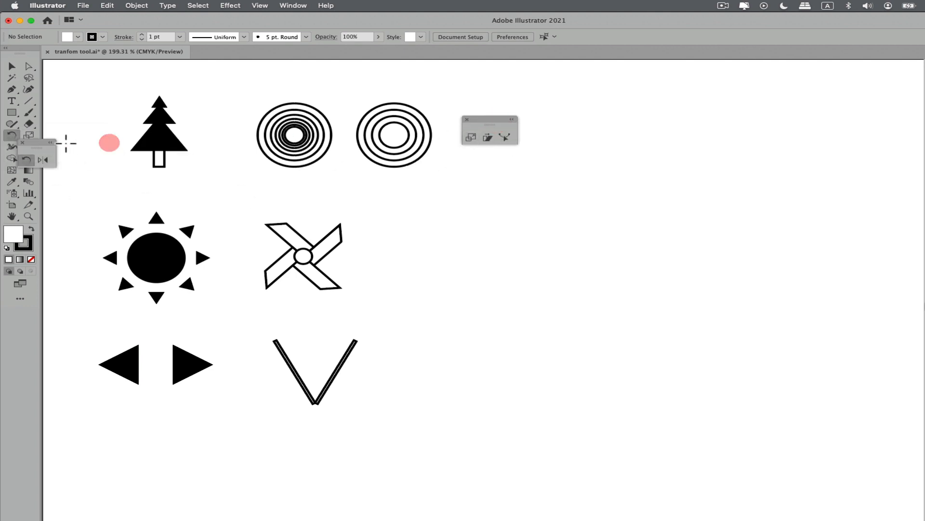
{"action": "left_click_drag", "start_coordinate": [37, 145], "coordinate": [492, 97]}
{"action": "left_click_drag", "start_coordinate": [535, 121], "coordinate": [538, 97]}
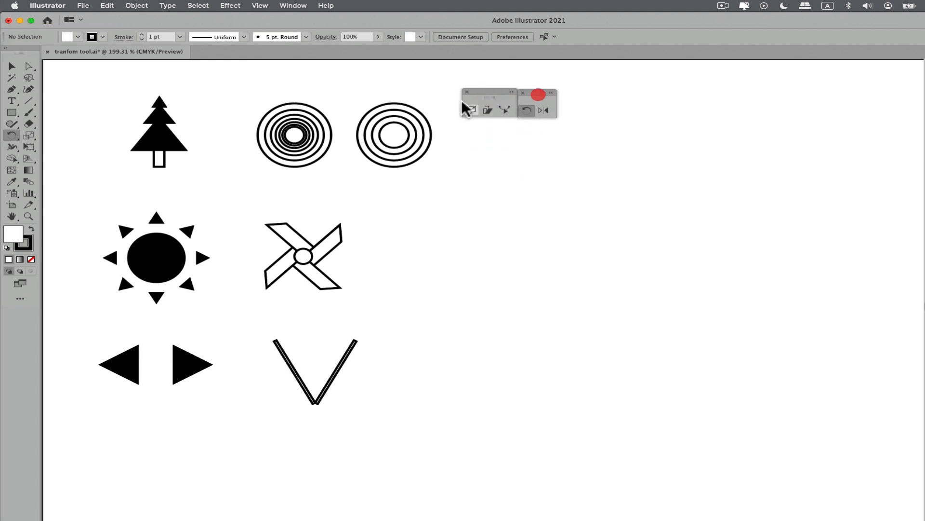
Draw a rectangle about 26 by 28 pt in the empty area beside the circles, shift it slightly, and select it
{"action": "left_click", "coordinate": [11, 114]}
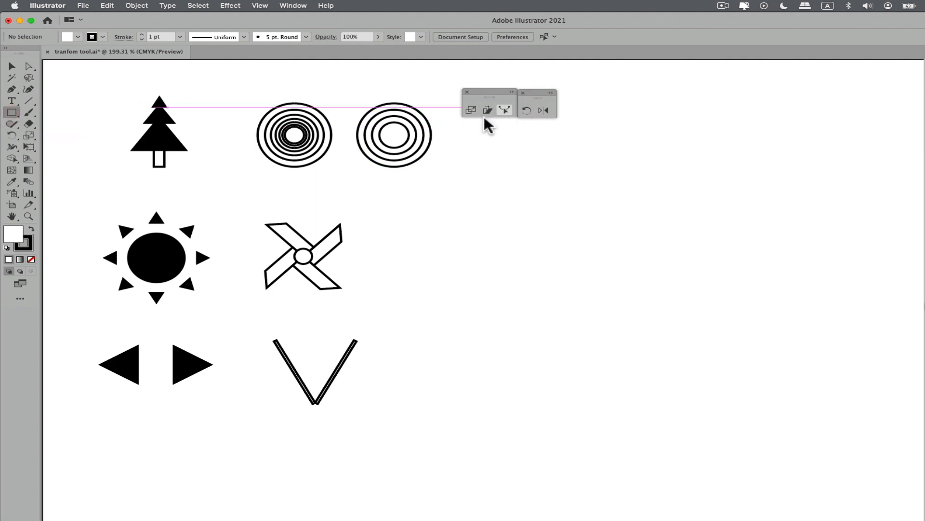
{"action": "left_click_drag", "start_coordinate": [470, 160], "coordinate": [523, 209]}
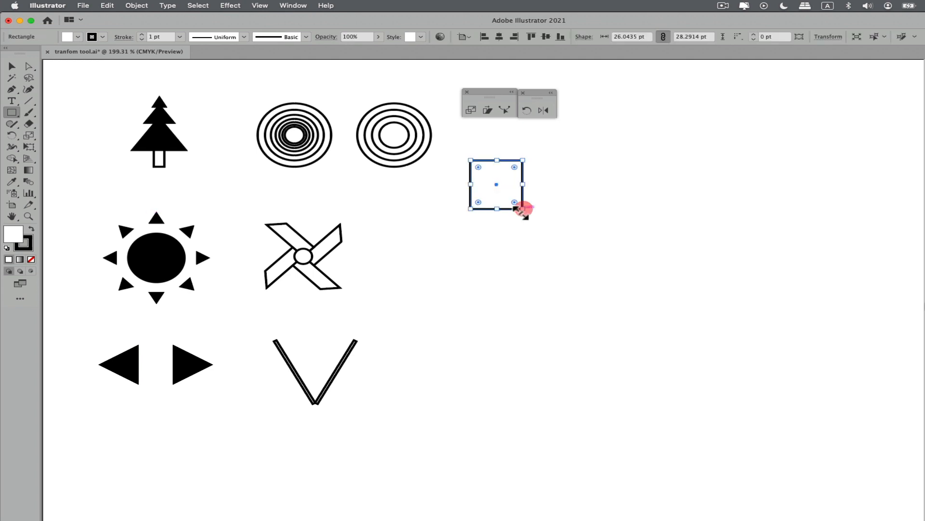
{"action": "left_click", "coordinate": [12, 66]}
{"action": "left_click", "coordinate": [515, 223]}
{"action": "left_click_drag", "start_coordinate": [522, 188], "coordinate": [533, 193]}
{"action": "left_click", "coordinate": [526, 231]}
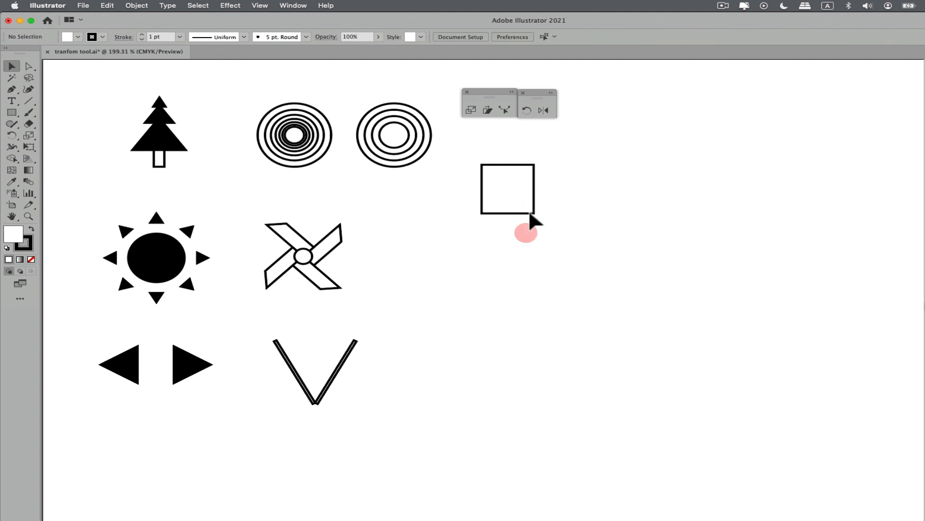
{"action": "left_click", "coordinate": [533, 188]}
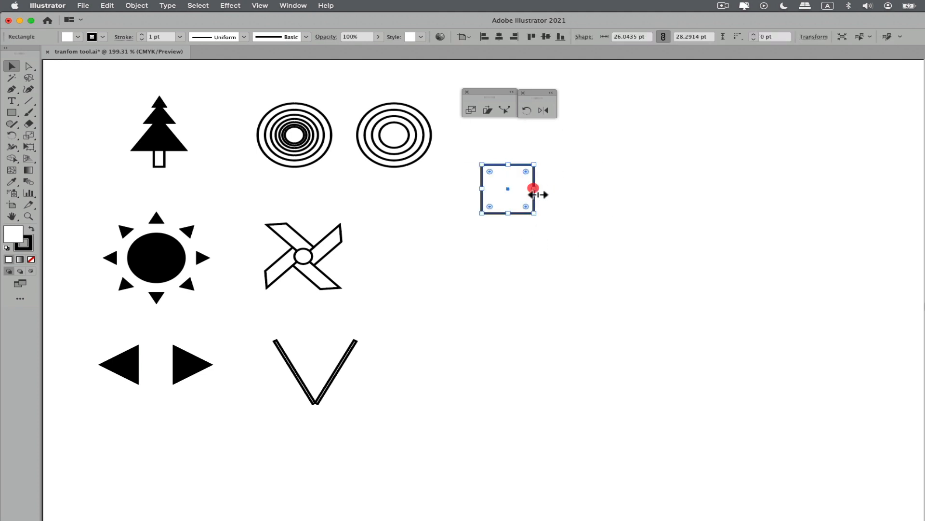
Try scaling the rectangle proportionally about its centre
{"action": "left_click", "coordinate": [470, 109]}
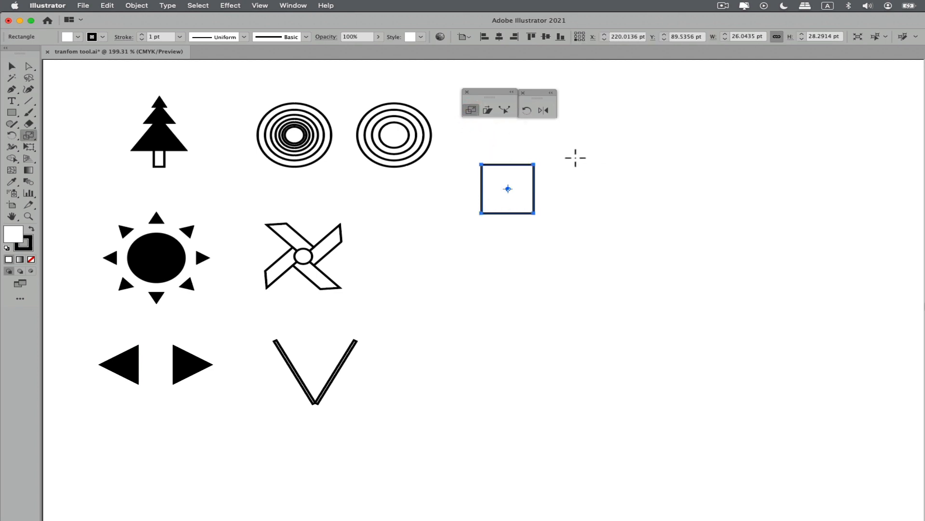
{"action": "left_click_drag", "start_coordinate": [575, 174], "coordinate": [597, 162]}
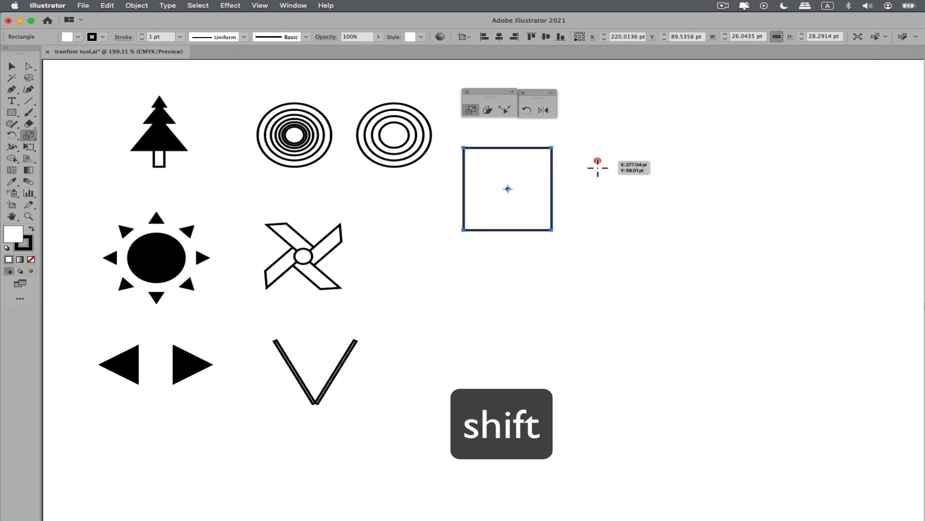
{"action": "left_click_drag", "start_coordinate": [574, 231], "coordinate": [571, 211]}
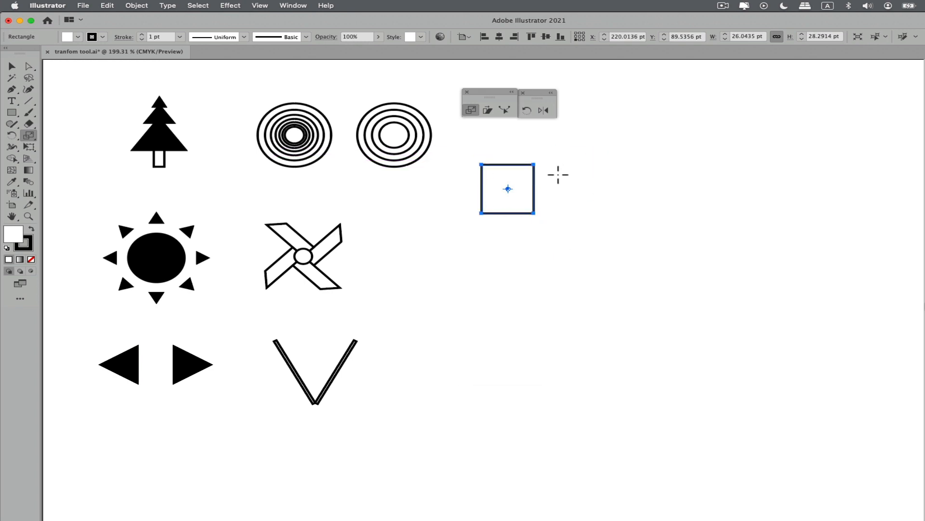
Rotate the rectangle 90° about its centre
{"action": "left_click", "coordinate": [527, 111]}
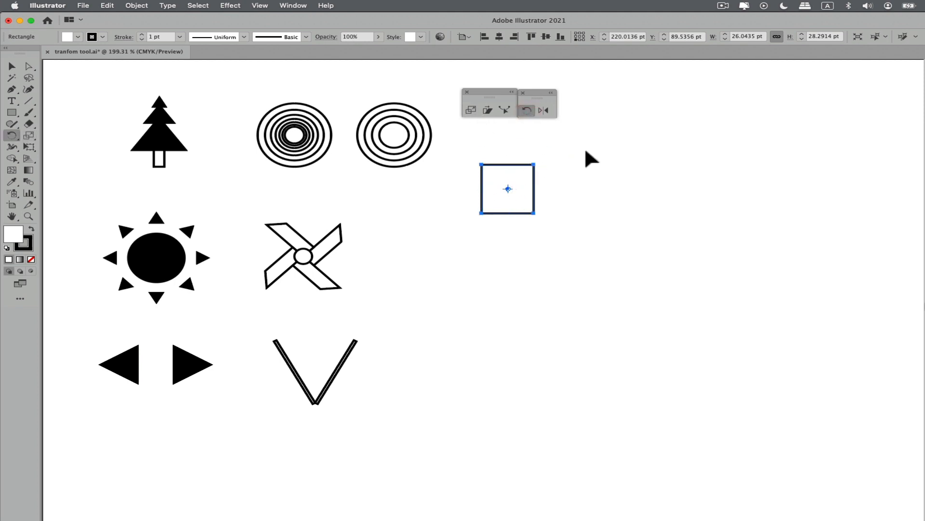
{"action": "left_click_drag", "start_coordinate": [586, 151], "coordinate": [494, 166]}
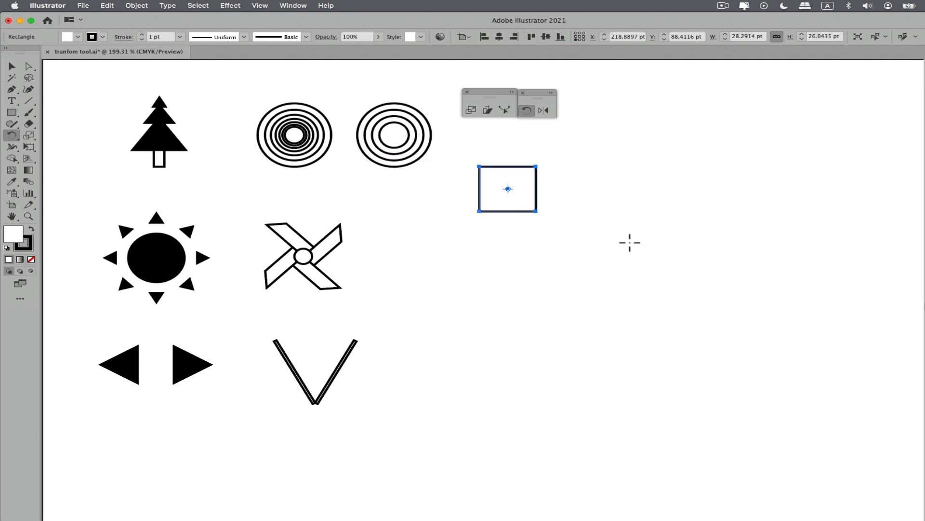
Try reflecting the rectangle across a reference point just outside its right edge
{"action": "left_click", "coordinate": [546, 110]}
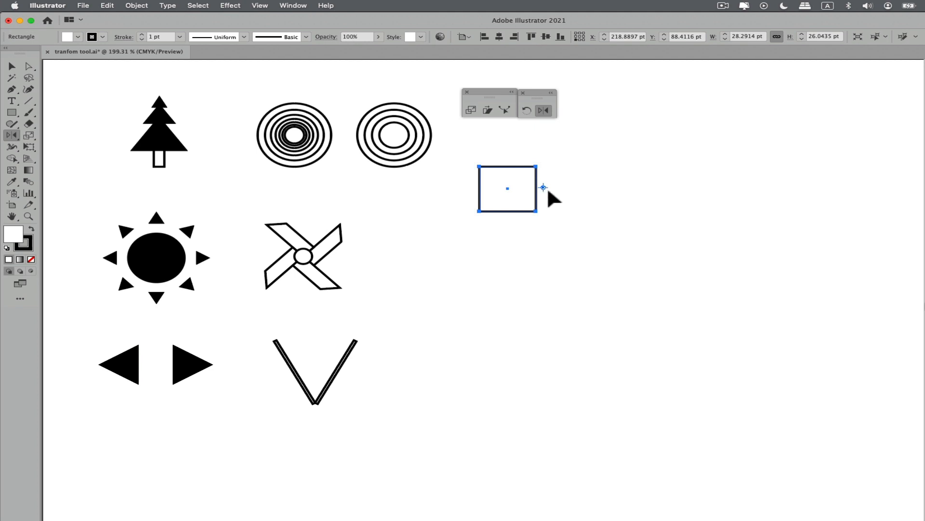
{"action": "left_click_drag", "start_coordinate": [588, 153], "coordinate": [520, 177]}
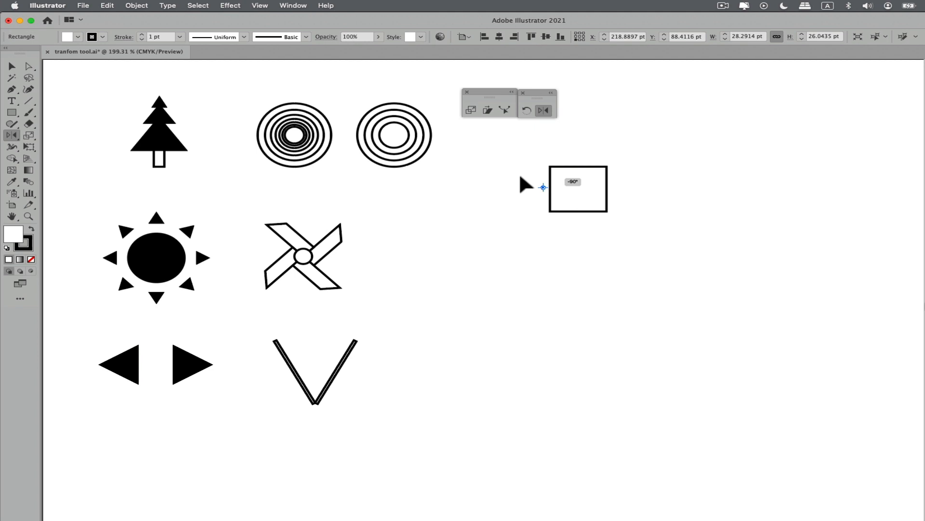
{"action": "key", "text": "shift+alt"}
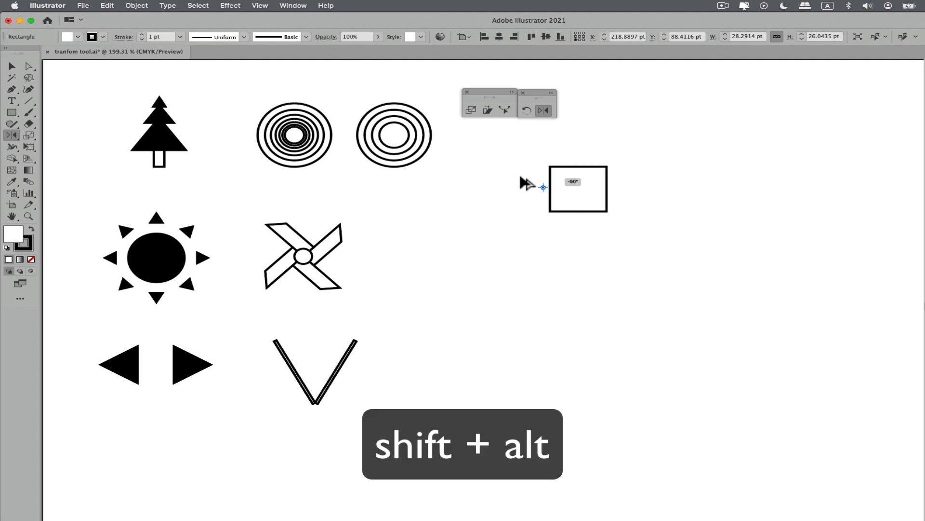
{"action": "left_click_drag", "start_coordinate": [527, 183], "coordinate": [620, 214]}
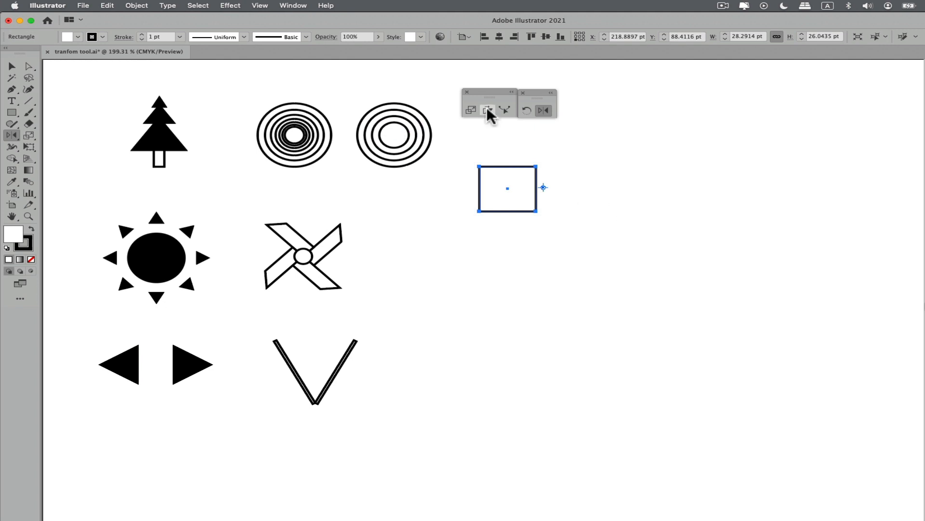
Scale the rectangle from its lower-left corner to about 23 by 24 pt
{"action": "left_click", "coordinate": [471, 110]}
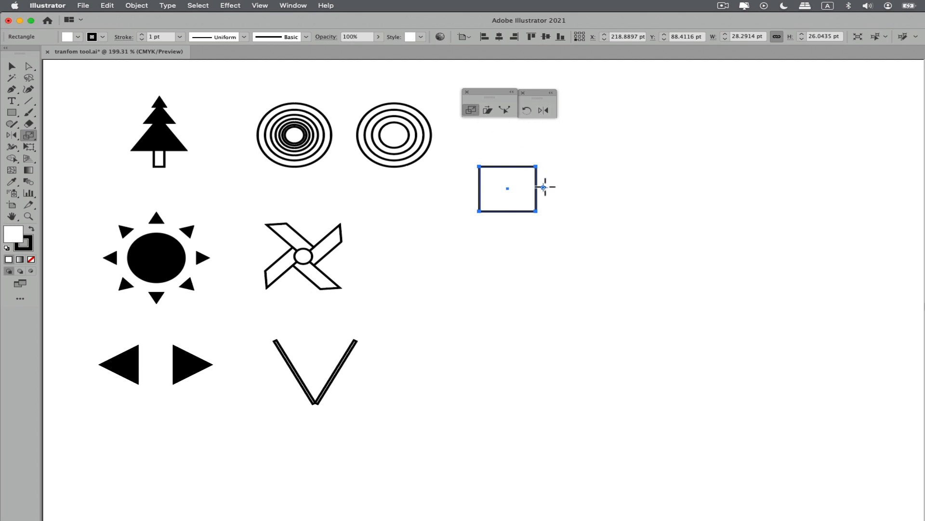
{"action": "left_click_drag", "start_coordinate": [553, 136], "coordinate": [670, 118]}
{"action": "left_click_drag", "start_coordinate": [551, 137], "coordinate": [595, 131]}
{"action": "left_click_drag", "start_coordinate": [511, 208], "coordinate": [513, 155]}
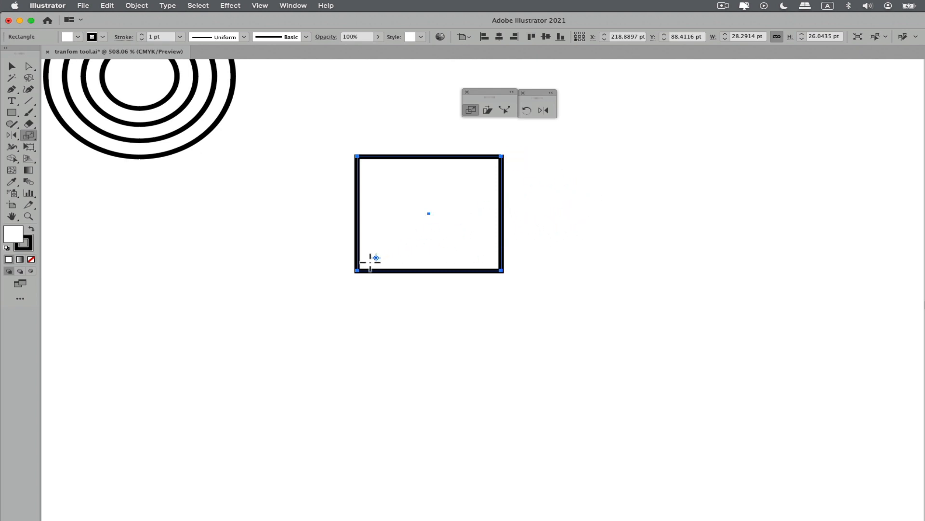
{"action": "left_click", "coordinate": [357, 270]}
{"action": "left_click_drag", "start_coordinate": [534, 180], "coordinate": [507, 187]}
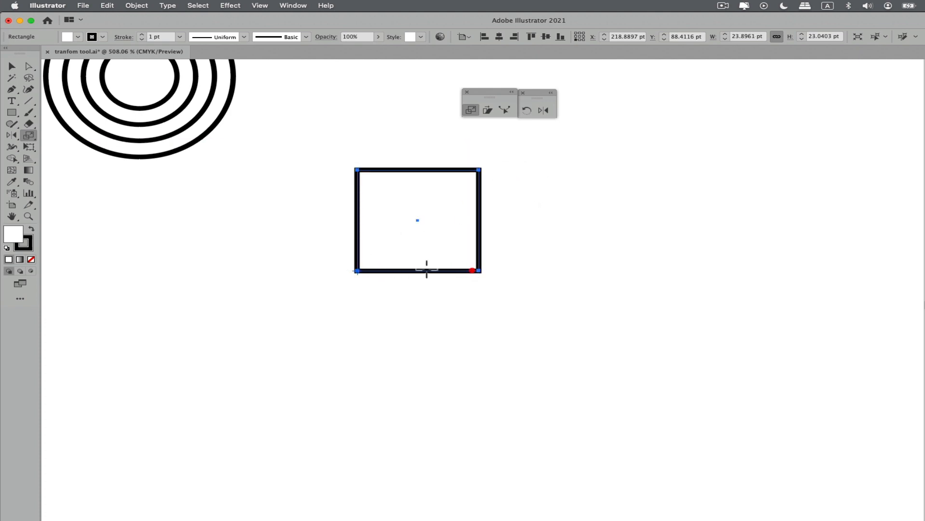
{"action": "left_click", "coordinate": [479, 269]}
{"action": "mouse_move", "coordinate": [344, 157]}
{"action": "left_mouse_down"}
{"action": "mouse_move", "coordinate": [426, 172]}
{"action": "mouse_move", "coordinate": [367, 149]}
{"action": "mouse_move", "coordinate": [329, 149]}
{"action": "mouse_move", "coordinate": [345, 151]}
{"action": "left_mouse_up"}
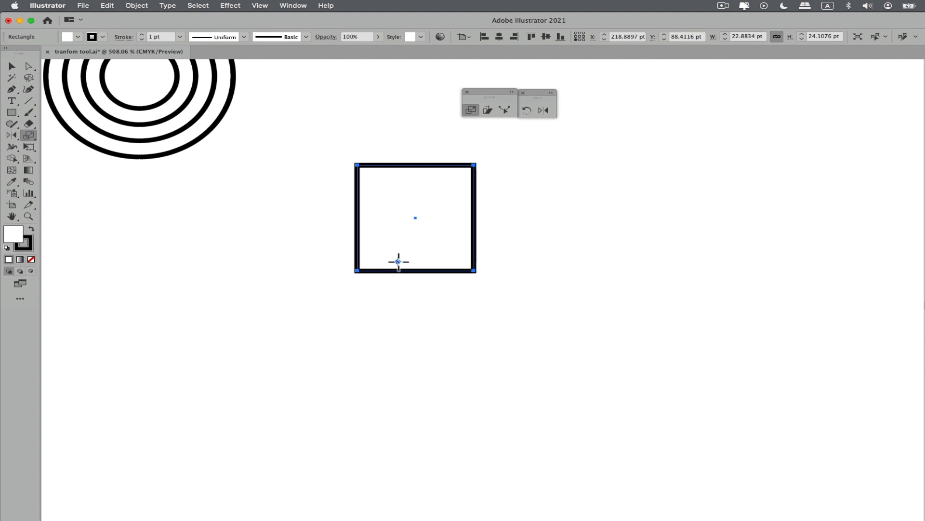
Try scaling the rectangle from its lower-right corner as the reference point
{"action": "left_click", "coordinate": [475, 271], "text": "alt"}
{"action": "left_click", "coordinate": [549, 377]}
{"action": "left_click_drag", "start_coordinate": [363, 148], "coordinate": [332, 133]}
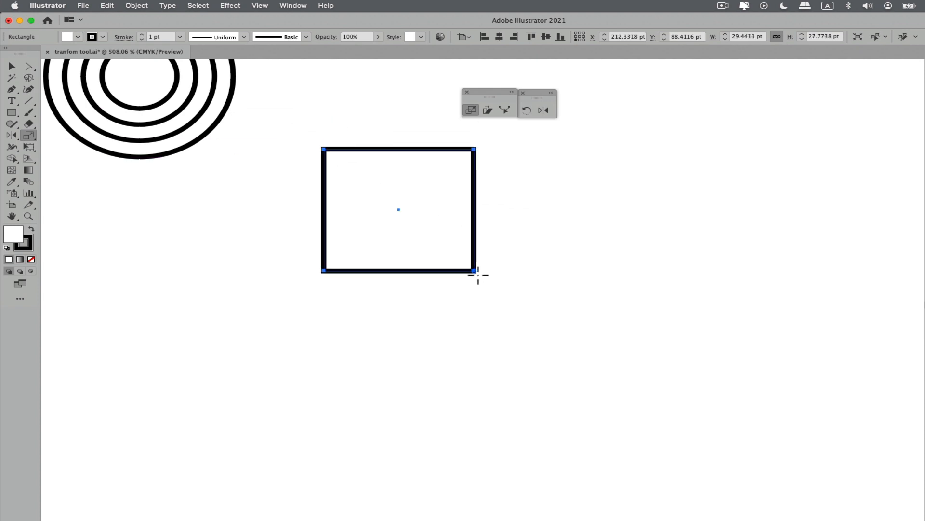
{"action": "left_click", "coordinate": [514, 217]}
{"action": "left_click", "coordinate": [532, 191]}
{"action": "key", "text": "super+z"}
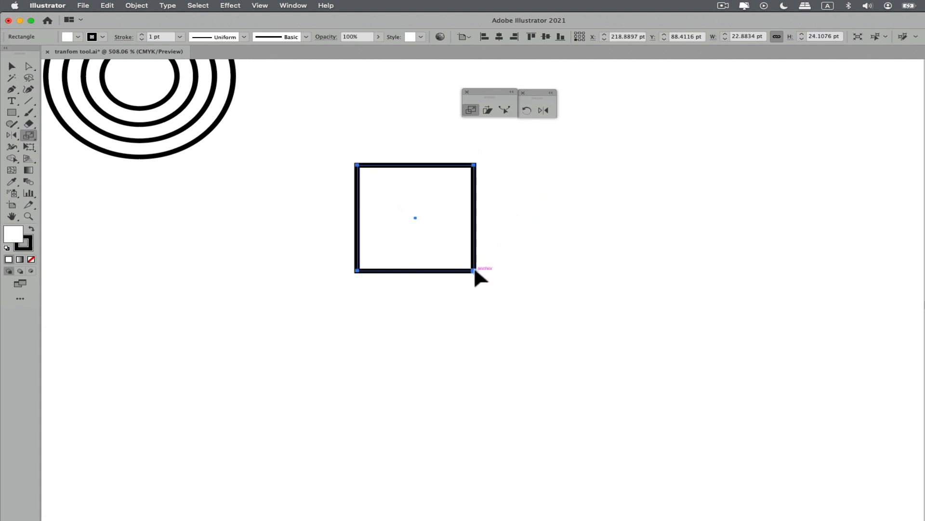
Place the reference point outside the rectangle's lower-right corner and scale the rectangle to about 30 by 26 pt
{"action": "key", "text": "alt"}
{"action": "mouse_move", "coordinate": [529, 219]}
{"action": "left_mouse_down"}
{"action": "mouse_move", "coordinate": [529, 279]}
{"action": "mouse_move", "coordinate": [523, 267]}
{"action": "left_mouse_up"}
{"action": "left_click_drag", "start_coordinate": [364, 147], "coordinate": [319, 143]}
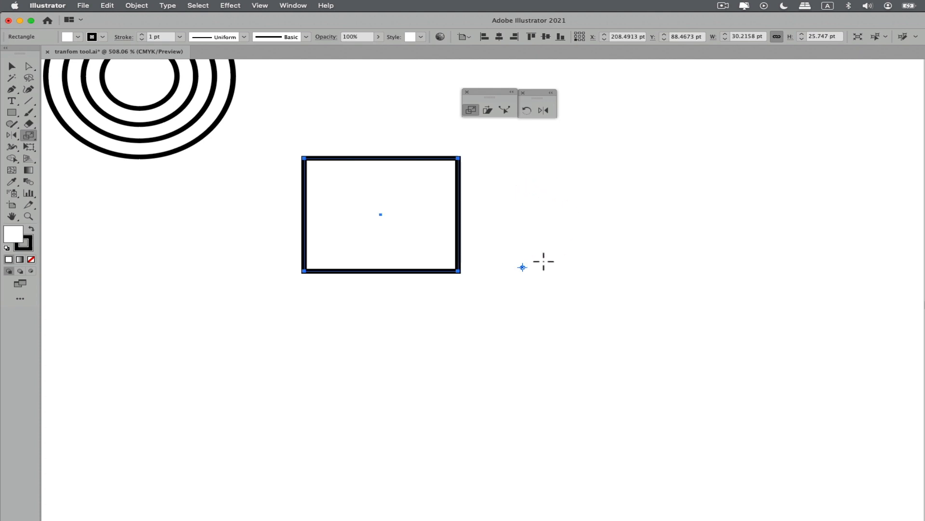
Try rotating the rectangle slightly around the outside reference point
{"action": "left_click", "coordinate": [527, 109]}
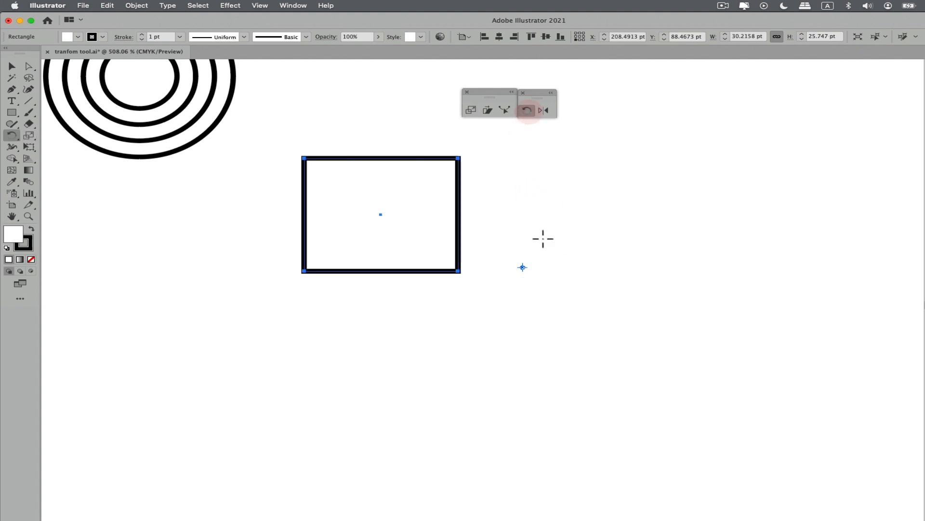
{"action": "left_click_drag", "start_coordinate": [541, 237], "coordinate": [569, 157]}
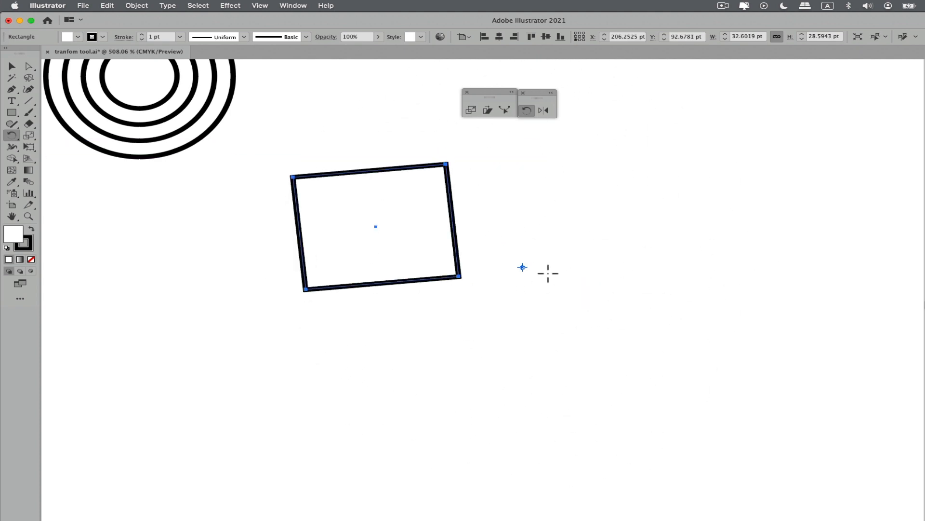
{"action": "key", "text": "cmd+z"}
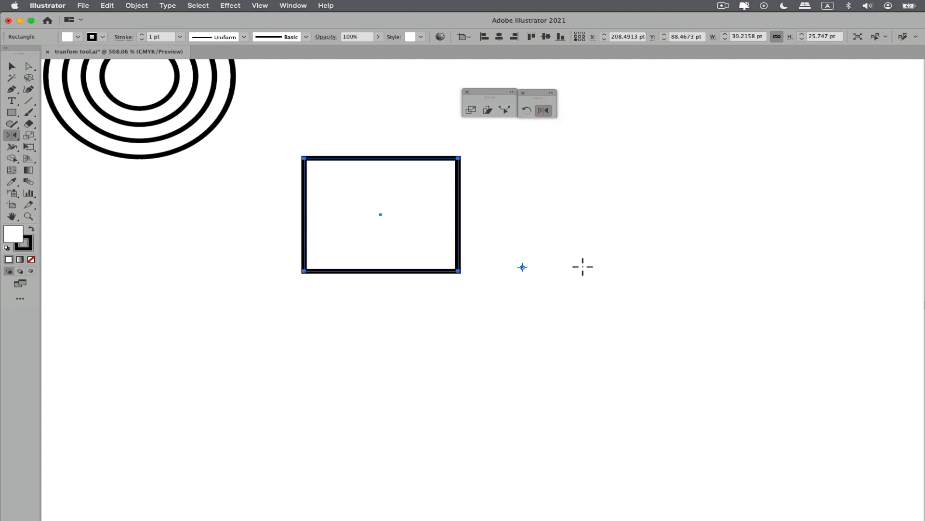
Try reflecting the rectangle about the outside reference point
{"action": "left_click", "coordinate": [637, 269]}
{"action": "left_click_drag", "start_coordinate": [558, 248], "coordinate": [721, 245]}
{"action": "key", "text": "Escape"}
{"action": "mouse_move", "coordinate": [509, 230]}
{"action": "left_mouse_down"}
{"action": "mouse_move", "coordinate": [562, 244]}
{"action": "mouse_move", "coordinate": [497, 227]}
{"action": "left_mouse_up"}
{"action": "key", "text": "super+z"}
Move the rectangle to the right and slightly down, keeping it selected
{"action": "key", "text": "v"}
{"action": "left_click", "coordinate": [230, 206]}
{"action": "left_click_drag", "start_coordinate": [451, 166], "coordinate": [530, 180]}
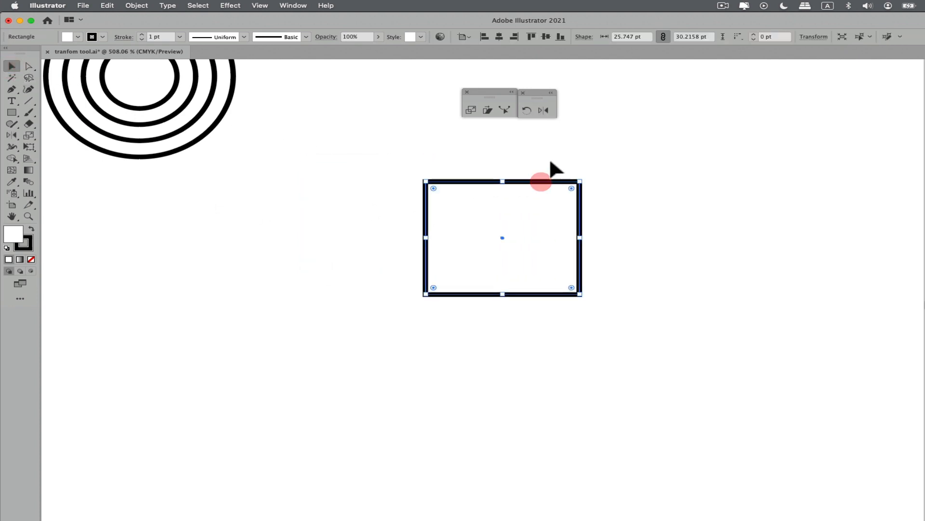
{"action": "left_click", "coordinate": [531, 180]}
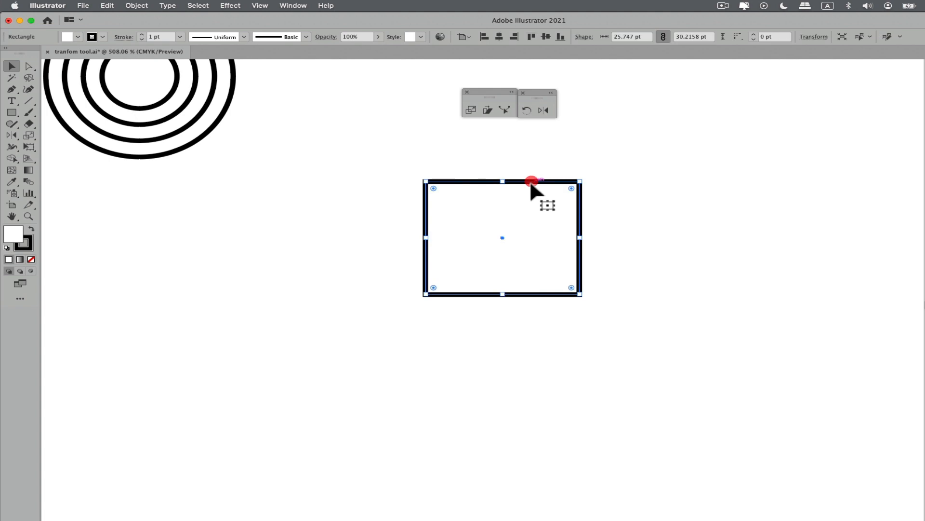
Open the Scale options for the rectangle and set a uniform scale, first trying 120% and finally using 80%
{"action": "double_click", "coordinate": [470, 108]}
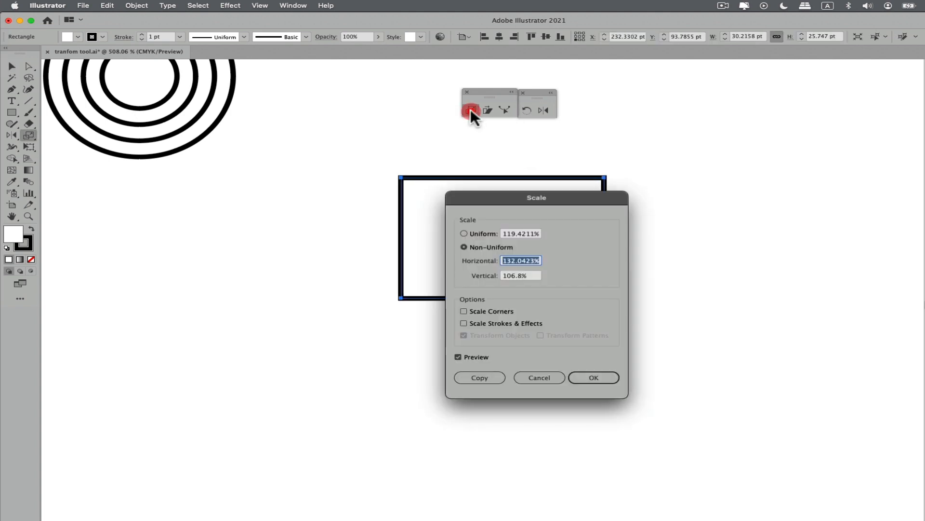
{"action": "left_click_drag", "start_coordinate": [541, 197], "coordinate": [720, 181]}
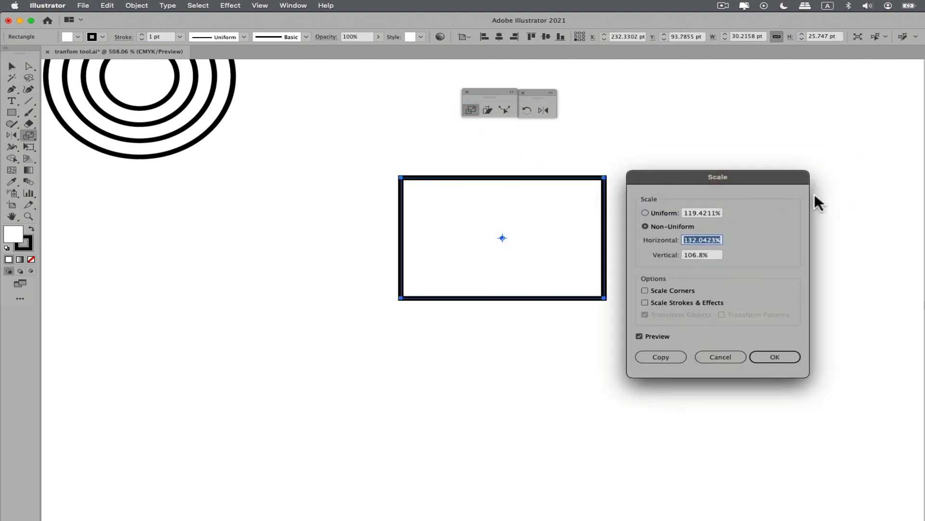
{"action": "left_click", "coordinate": [645, 213]}
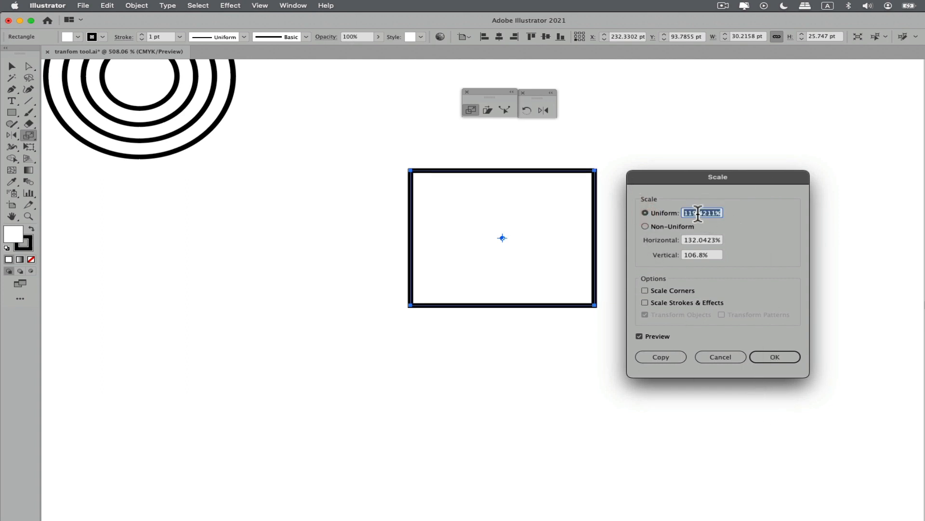
{"action": "type", "text": "120"}
{"action": "double_click", "coordinate": [692, 213]}
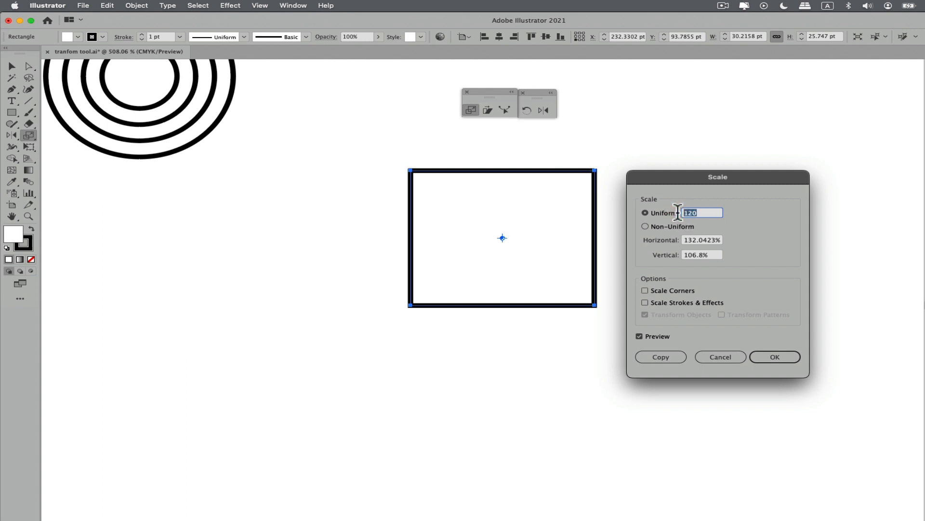
{"action": "type", "text": "80"}
Compare the rectangle with and without the scale preview, and create an 80% scaled copy inside the original
{"action": "left_click", "coordinate": [639, 335]}
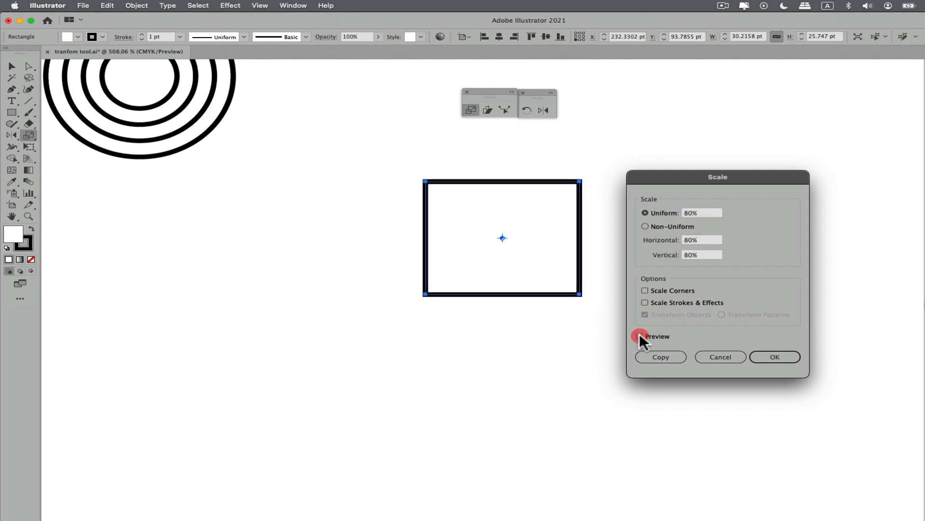
{"action": "left_click", "coordinate": [640, 334]}
{"action": "left_click", "coordinate": [639, 334]}
{"action": "double_click", "coordinate": [640, 335]}
{"action": "left_click", "coordinate": [640, 334]}
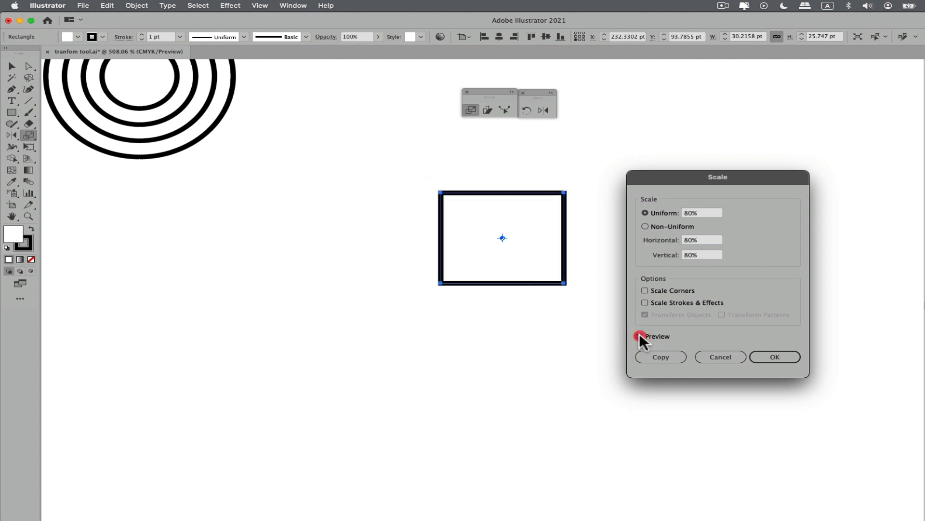
{"action": "left_click", "coordinate": [640, 335]}
{"action": "left_click", "coordinate": [640, 336]}
{"action": "left_click", "coordinate": [639, 335]}
{"action": "double_click", "coordinate": [640, 335]}
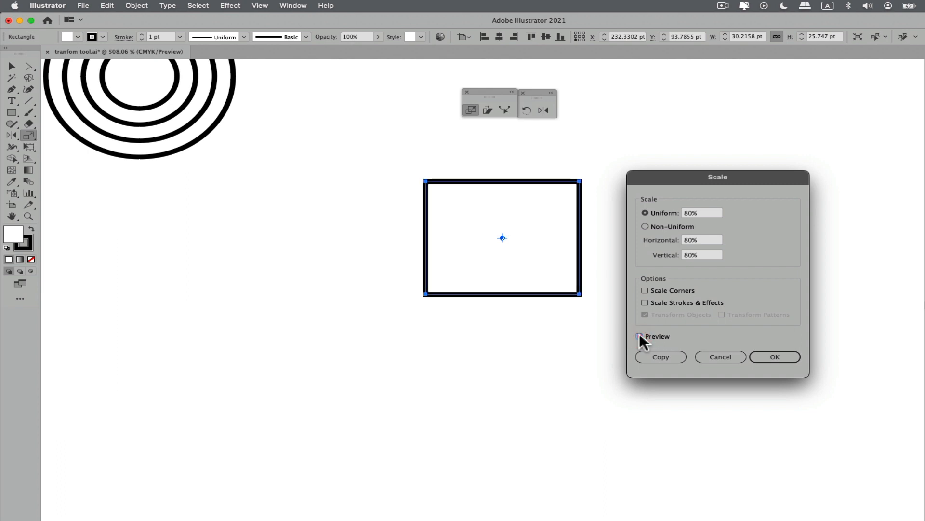
{"action": "left_click", "coordinate": [639, 335]}
{"action": "left_click", "coordinate": [655, 357]}
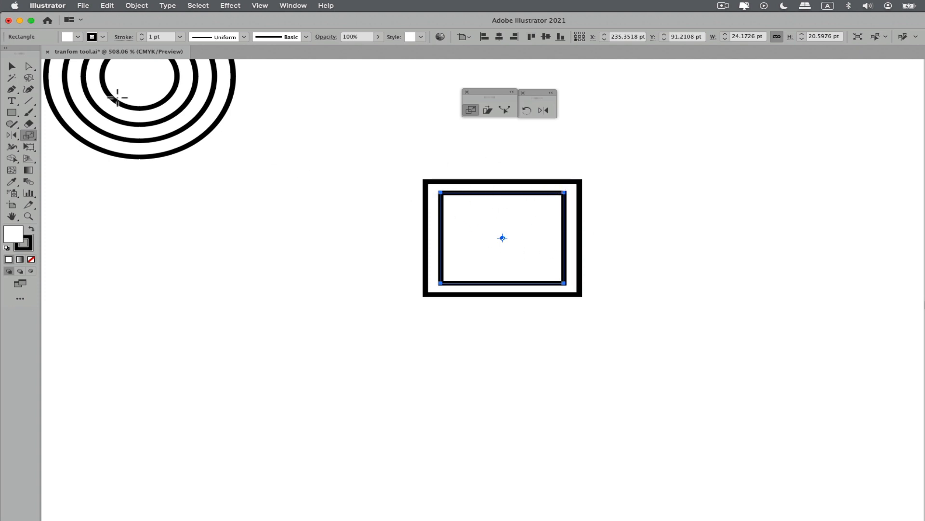
Draw a thin horizontal rectangle about 25 pt wide and 6 pt high beside the nested rectangles and select it
{"action": "left_click_drag", "start_coordinate": [530, 198], "coordinate": [260, 166]}
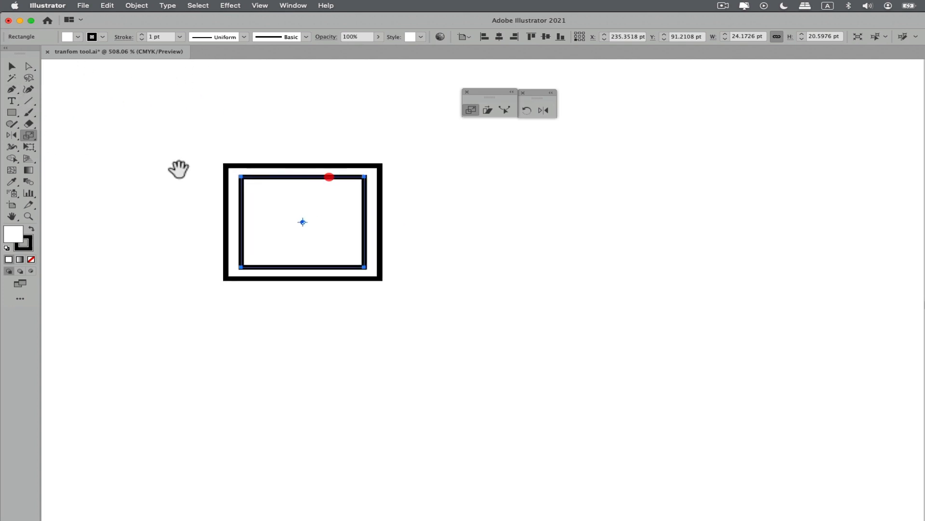
{"action": "left_click", "coordinate": [12, 112]}
{"action": "left_click_drag", "start_coordinate": [457, 218], "coordinate": [466, 233]}
{"action": "left_click_drag", "start_coordinate": [552, 242], "coordinate": [587, 248]}
{"action": "left_click", "coordinate": [11, 66]}
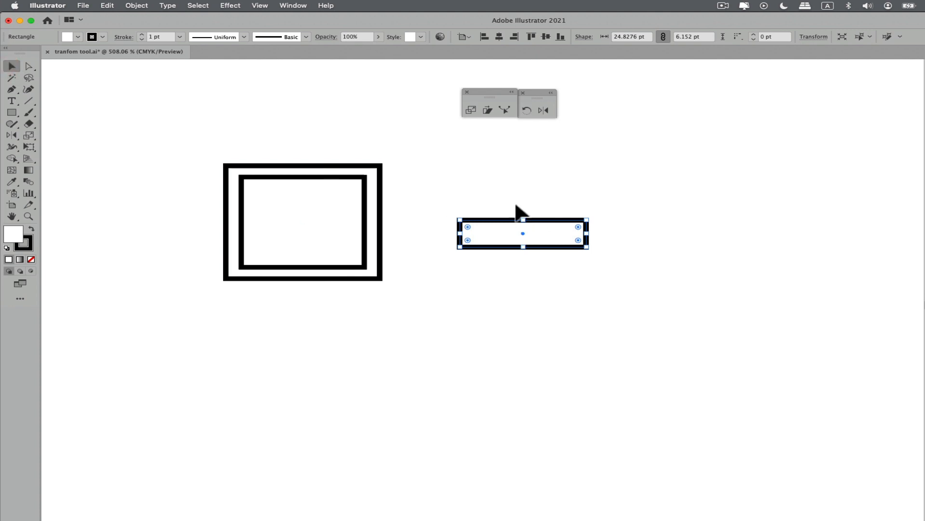
{"action": "left_click_drag", "start_coordinate": [521, 190], "coordinate": [522, 268]}
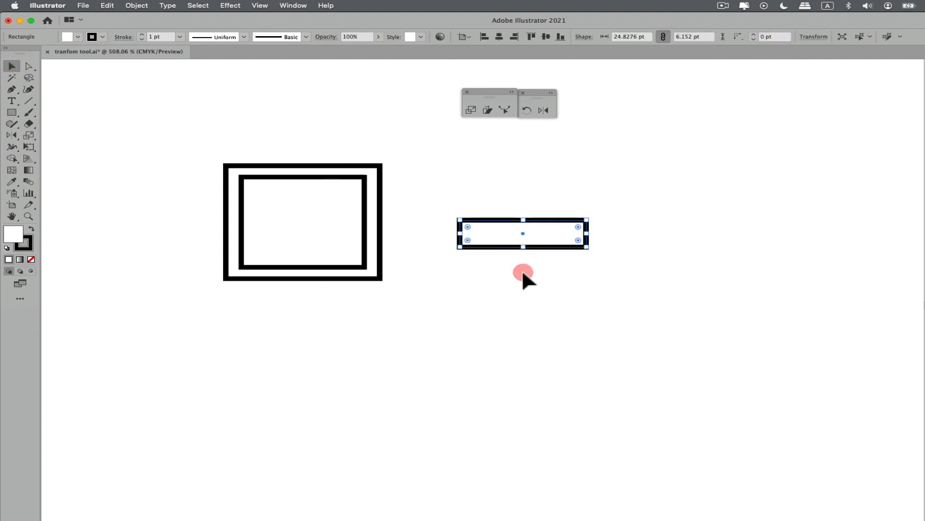
{"action": "double_click", "coordinate": [526, 110]}
{"action": "left_click_drag", "start_coordinate": [558, 240], "coordinate": [746, 217]}
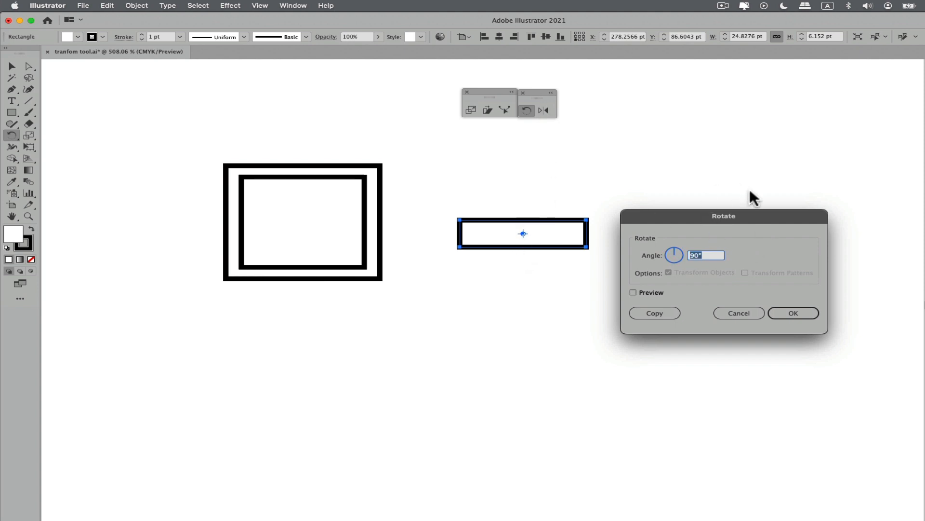
{"action": "left_click", "coordinate": [740, 313]}
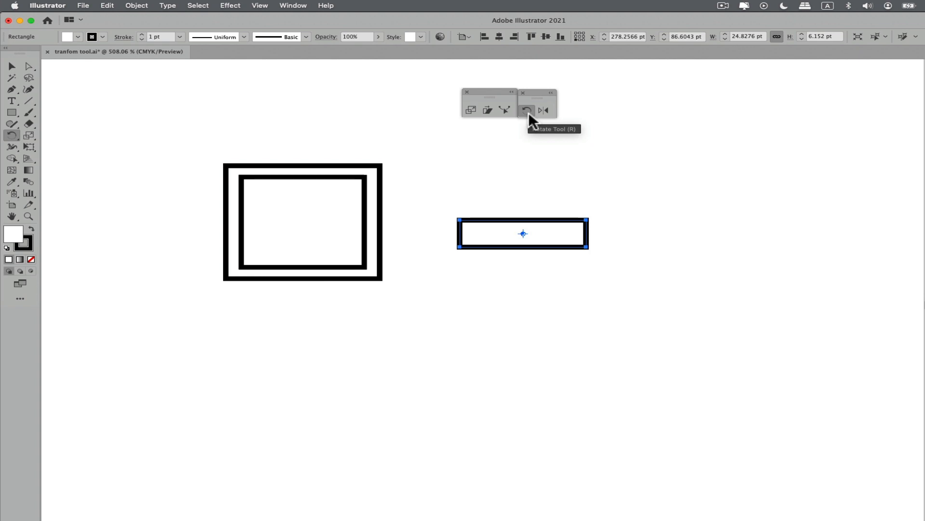
Open the Rotate options with the thin rectangle's lower-right corner as reference point and preview the 90° rotation
{"action": "left_click", "coordinate": [586, 247], "text": "alt"}
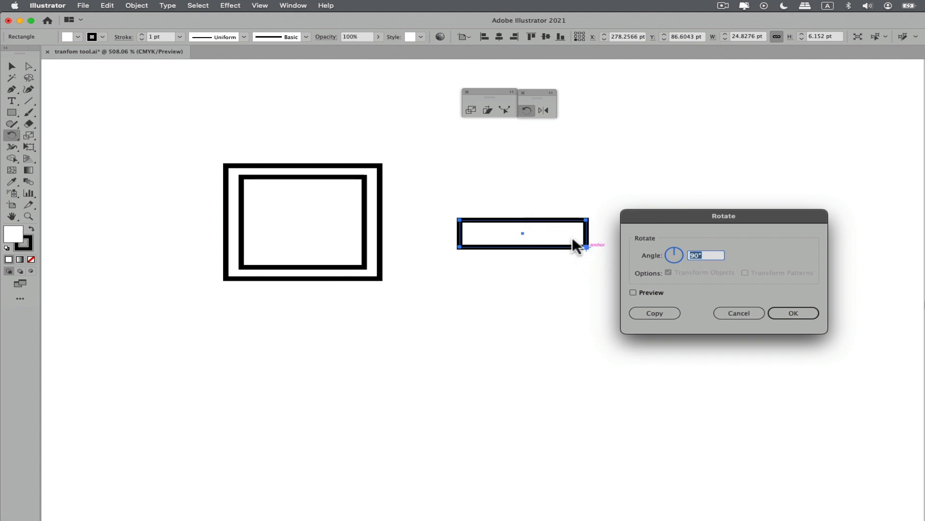
{"action": "left_click_drag", "start_coordinate": [684, 207], "coordinate": [675, 205]}
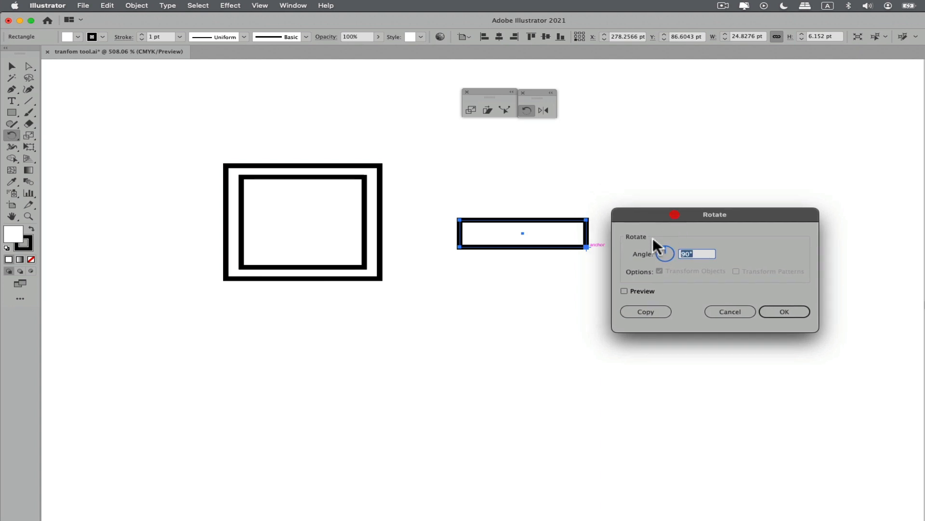
{"action": "left_click", "coordinate": [624, 291]}
{"action": "double_click", "coordinate": [624, 290]}
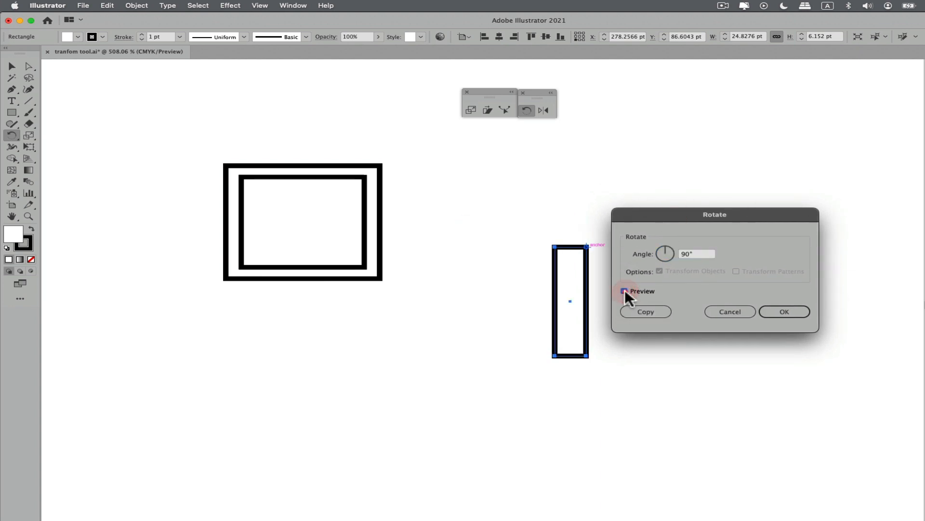
{"action": "left_click", "coordinate": [625, 291]}
{"action": "left_click", "coordinate": [624, 291]}
Preview the rotation at 45°, and finally use 90° to create a rotated copy of the thin rectangle
{"action": "type", "text": "45"}
{"action": "left_click", "coordinate": [624, 291]}
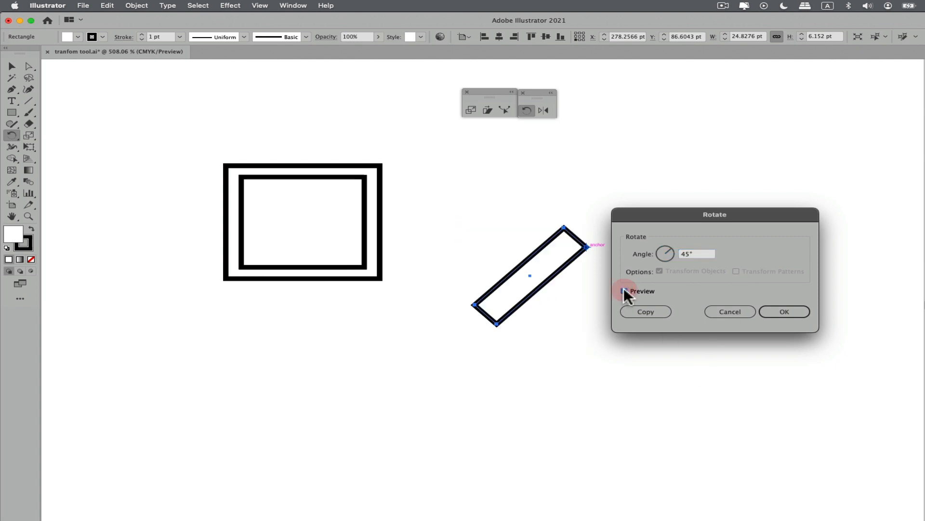
{"action": "left_click_drag", "start_coordinate": [693, 250], "coordinate": [675, 247]}
{"action": "type", "text": "90"}
{"action": "left_click", "coordinate": [625, 291]}
{"action": "left_click", "coordinate": [625, 291]}
{"action": "left_click", "coordinate": [625, 290]}
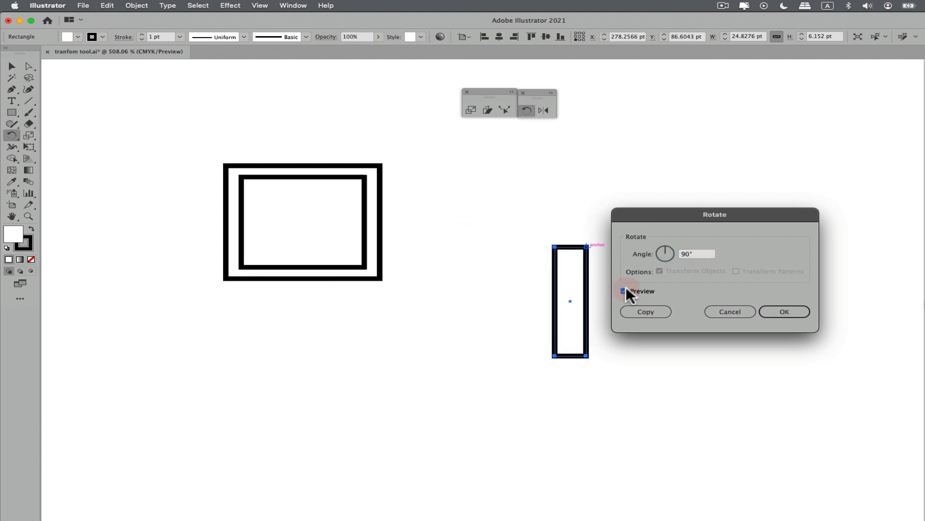
{"action": "left_click", "coordinate": [649, 313]}
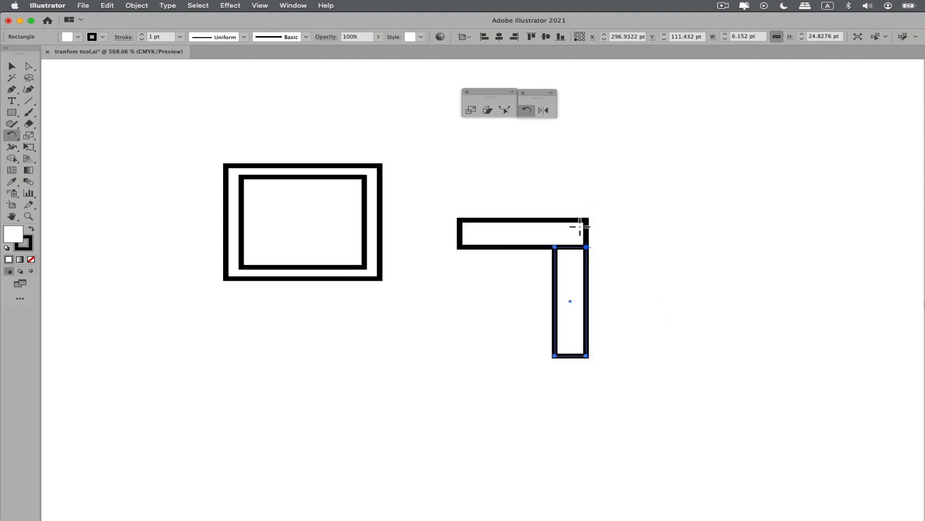
Move both thin rectangles together up and slightly left, level with the nested rectangles, and deselect them
{"action": "key", "text": "v"}
{"action": "left_click_drag", "start_coordinate": [445, 182], "coordinate": [612, 354]}
{"action": "left_click_drag", "start_coordinate": [565, 246], "coordinate": [552, 189]}
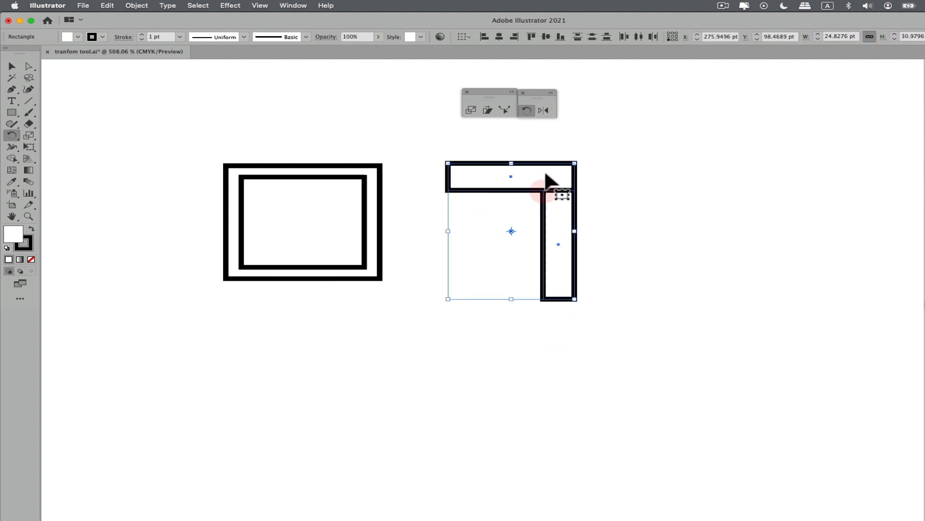
{"action": "left_click", "coordinate": [619, 236]}
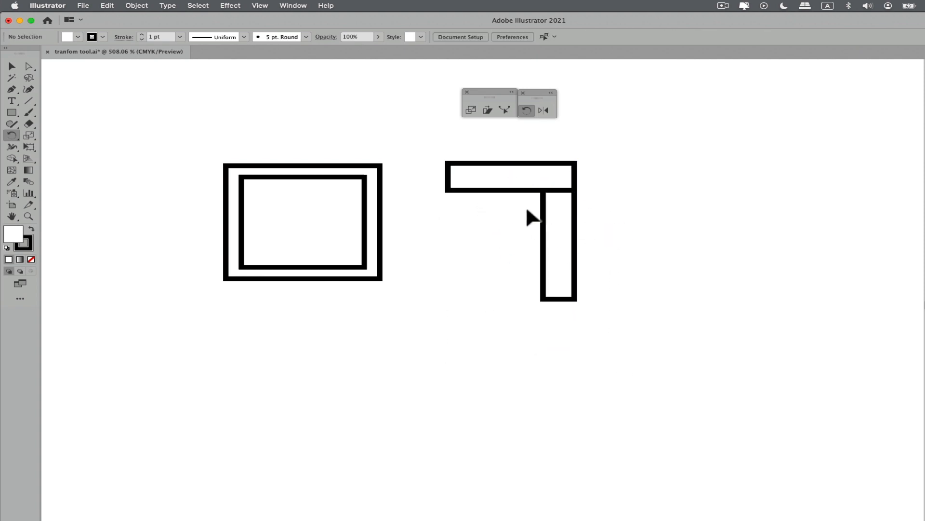
{"action": "left_click", "coordinate": [614, 267], "text": "super"}
Detach the shape tools as a floating toolbar and place it above the nested rectangles
{"action": "left_click", "coordinate": [13, 136]}
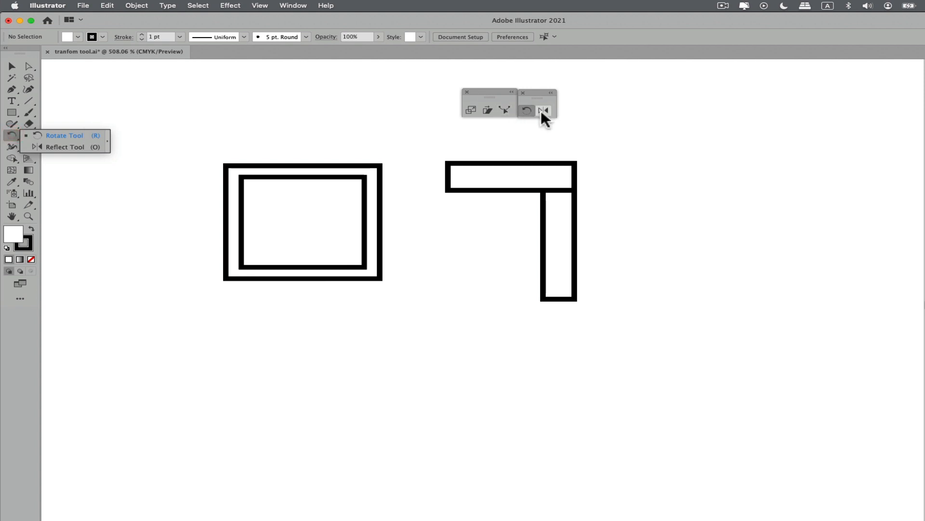
{"action": "left_click", "coordinate": [14, 113]}
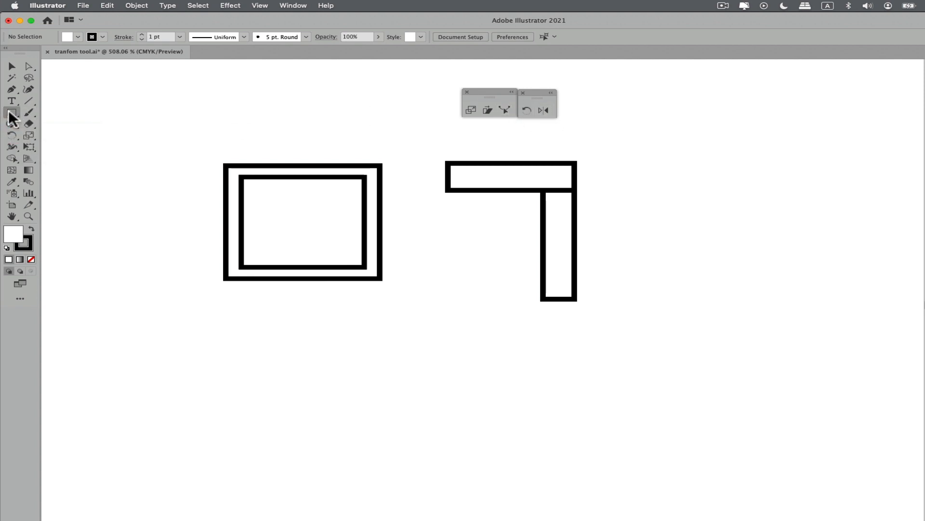
{"action": "left_click", "coordinate": [138, 129]}
{"action": "left_click_drag", "start_coordinate": [90, 124], "coordinate": [338, 73]}
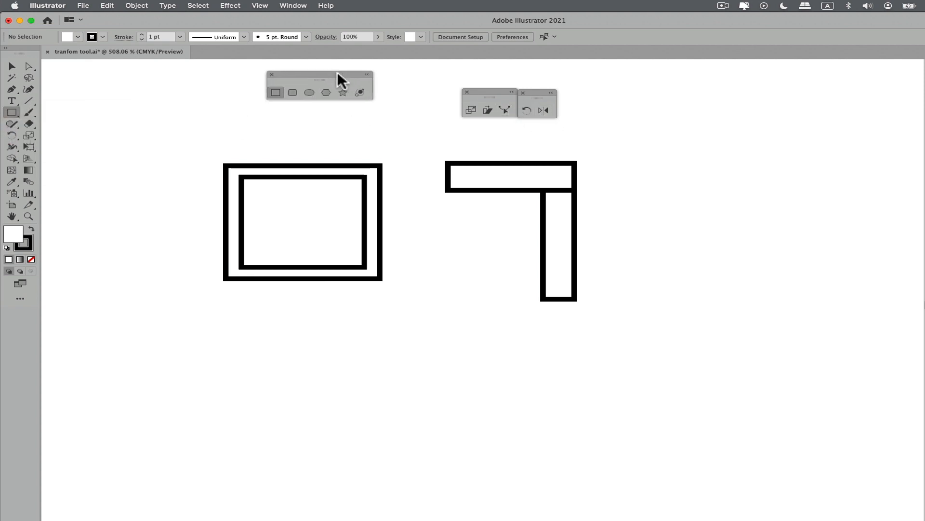
Draw a three-sided polygon about 14 pt wide and 12 pt high to the right of the L-shaped pair of rectangles
{"action": "left_click", "coordinate": [323, 92]}
{"action": "left_click_drag", "start_coordinate": [703, 236], "coordinate": [725, 241]}
{"action": "key", "text": "Down"}
{"action": "key", "text": "Down"}
{"action": "key", "text": "Down"}
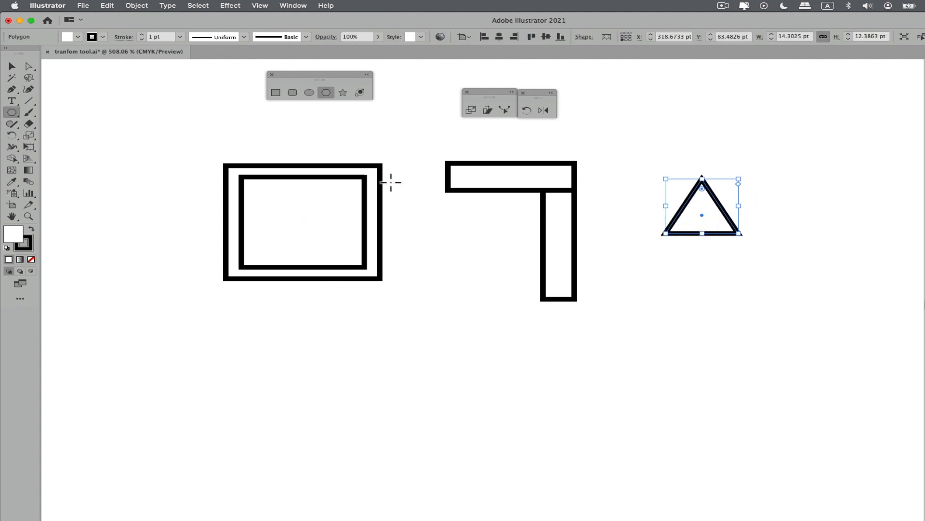
Rotate the triangle a quarter turn counterclockwise so that it points left, and deselect it
{"action": "key", "text": "v"}
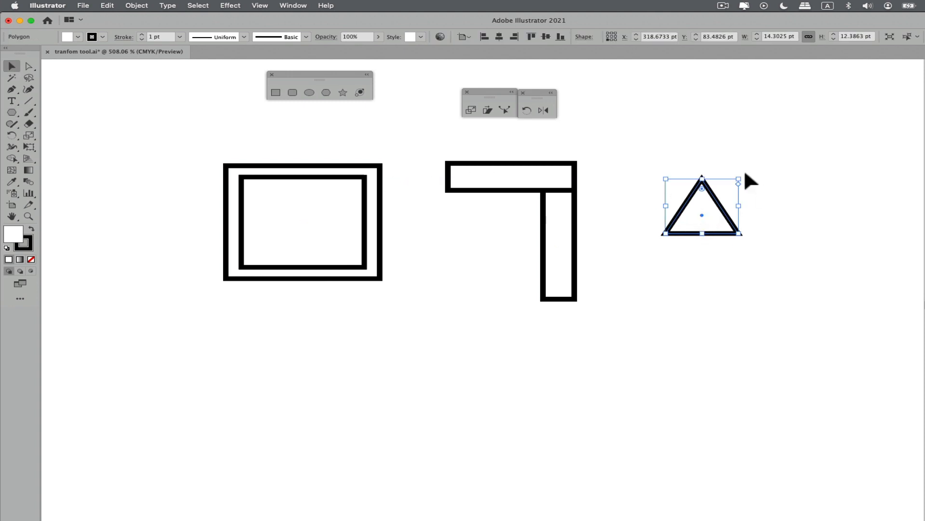
{"action": "left_click_drag", "start_coordinate": [739, 176], "coordinate": [656, 177]}
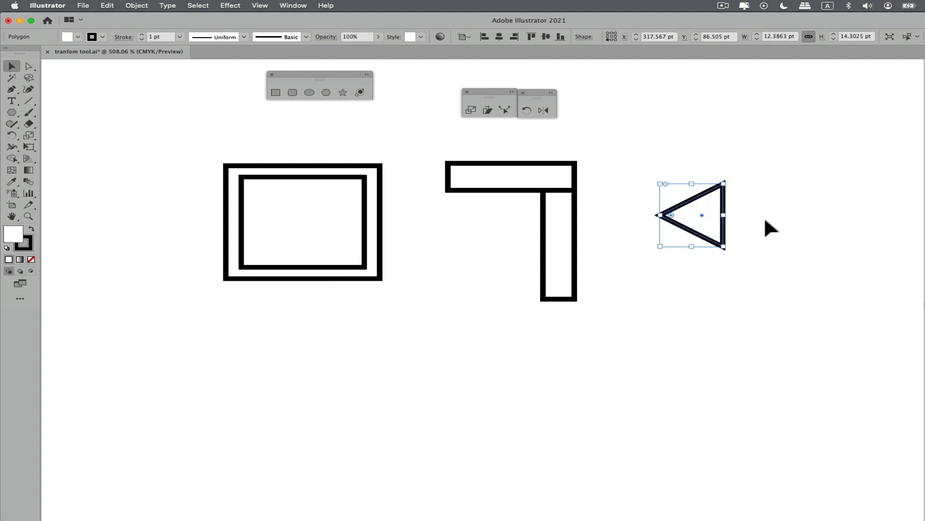
{"action": "left_click", "coordinate": [751, 220]}
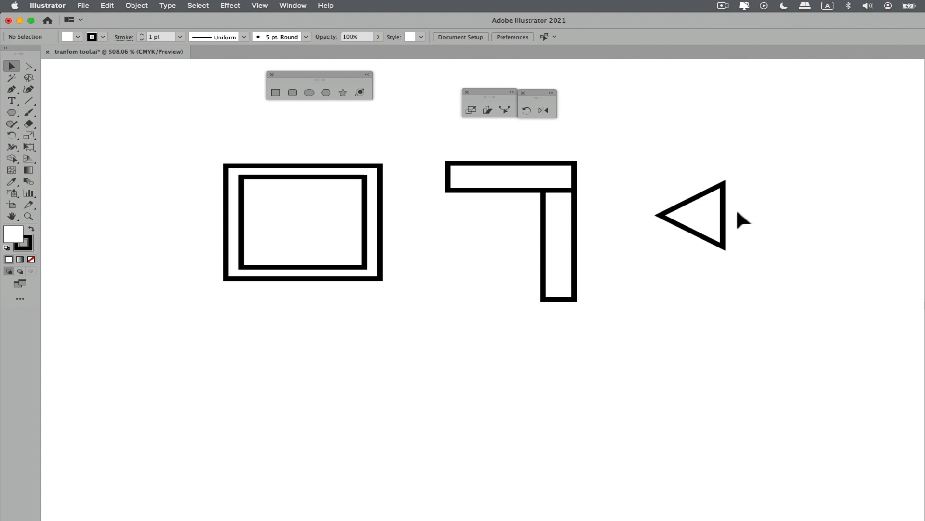
Open the Reflect options for the triangle with a reference point just to its right, keeping the artwork in view
{"action": "left_click_drag", "start_coordinate": [661, 151], "coordinate": [760, 250]}
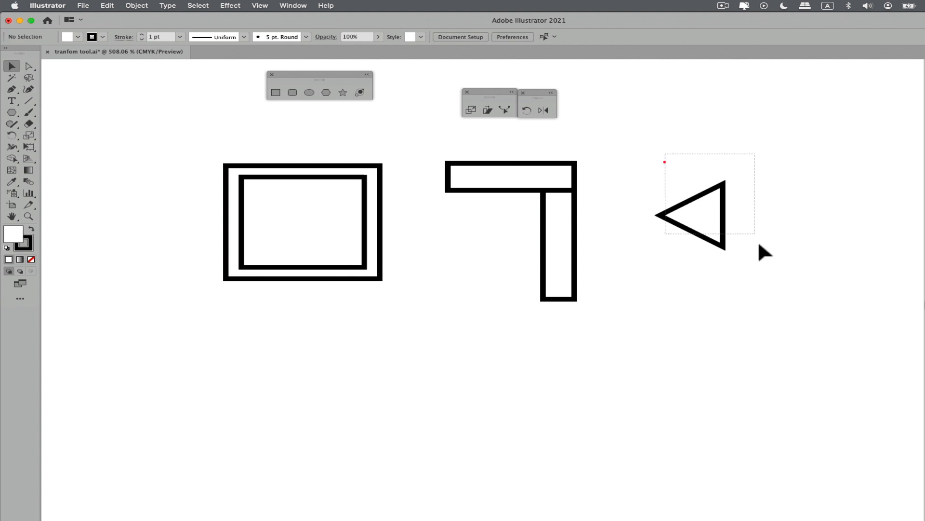
{"action": "left_click", "coordinate": [548, 110]}
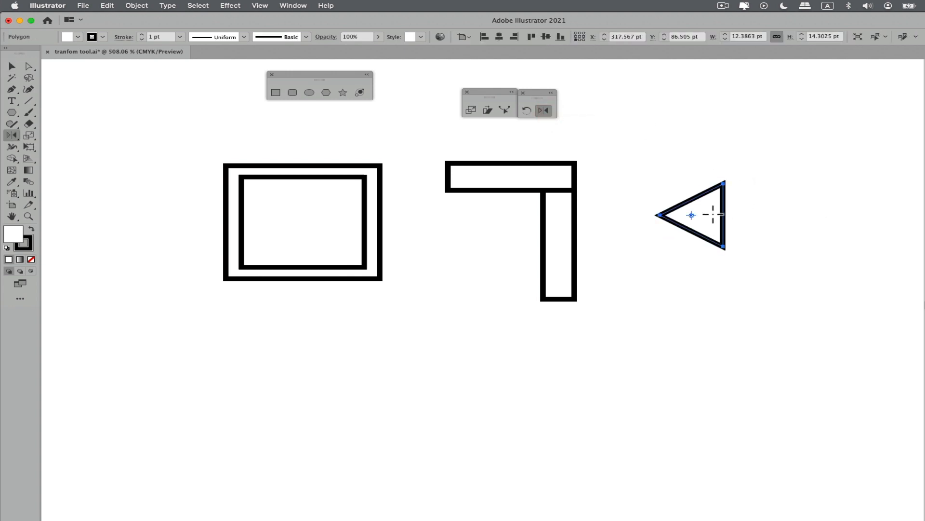
{"action": "left_click", "coordinate": [747, 214], "text": "alt"}
{"action": "left_click_drag", "start_coordinate": [567, 209], "coordinate": [778, 271]}
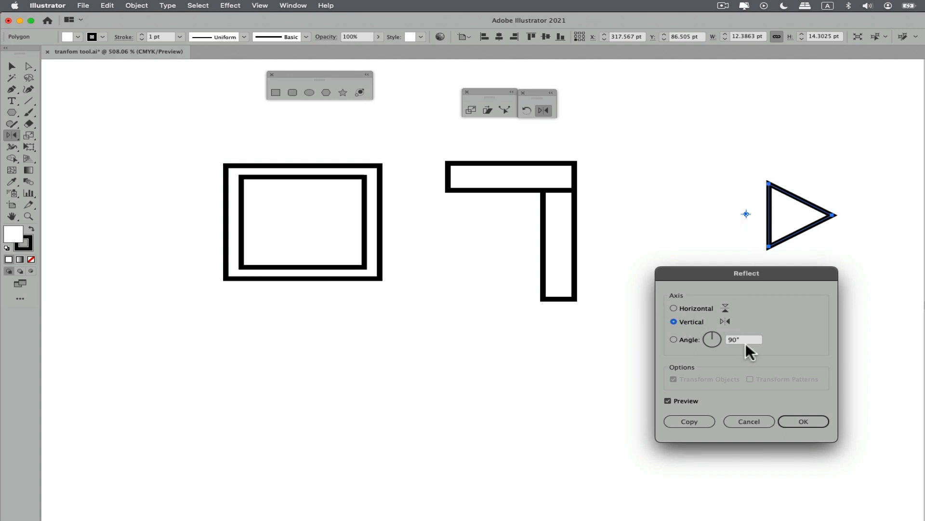
Compare the triangle with and without the vertical reflection preview
{"action": "left_click", "coordinate": [666, 398]}
{"action": "left_click", "coordinate": [666, 398]}
{"action": "left_click", "coordinate": [666, 399]}
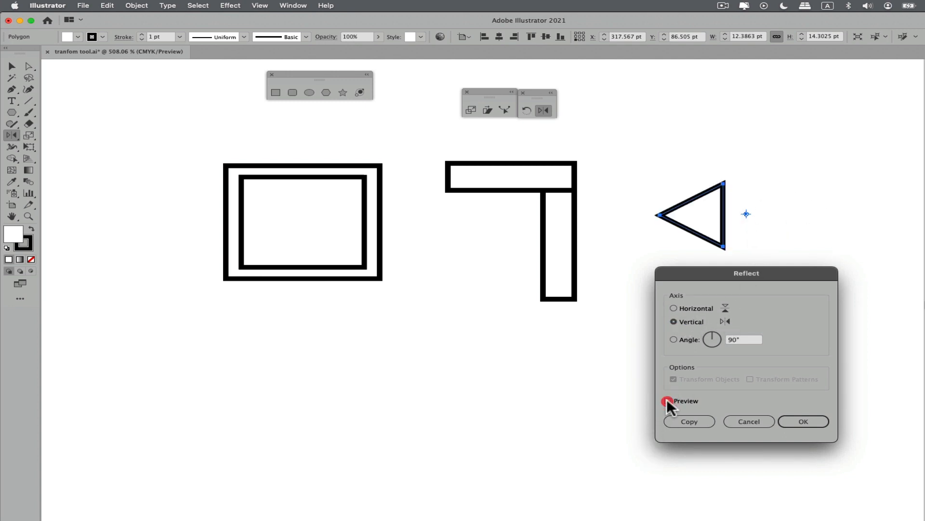
{"action": "left_click", "coordinate": [666, 399]}
{"action": "left_click", "coordinate": [667, 399]}
{"action": "left_click", "coordinate": [667, 398]}
{"action": "left_click", "coordinate": [666, 398]}
Try the horizontal reflection axis, and create a reflected copy of the triangle using the vertical axis
{"action": "left_click", "coordinate": [674, 307]}
{"action": "left_click", "coordinate": [687, 321]}
{"action": "left_click", "coordinate": [690, 421]}
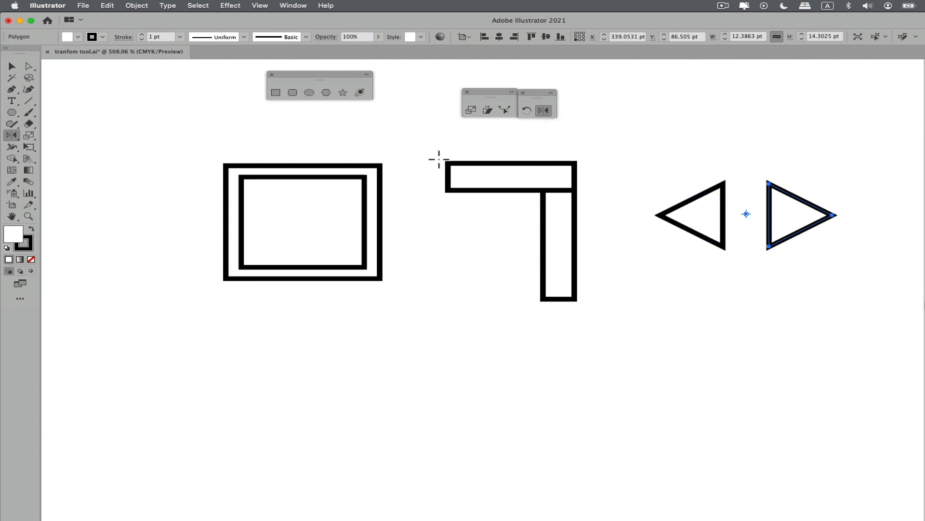
Delete the reflected copy that points right
{"action": "key", "text": "v"}
{"action": "left_click", "coordinate": [724, 158]}
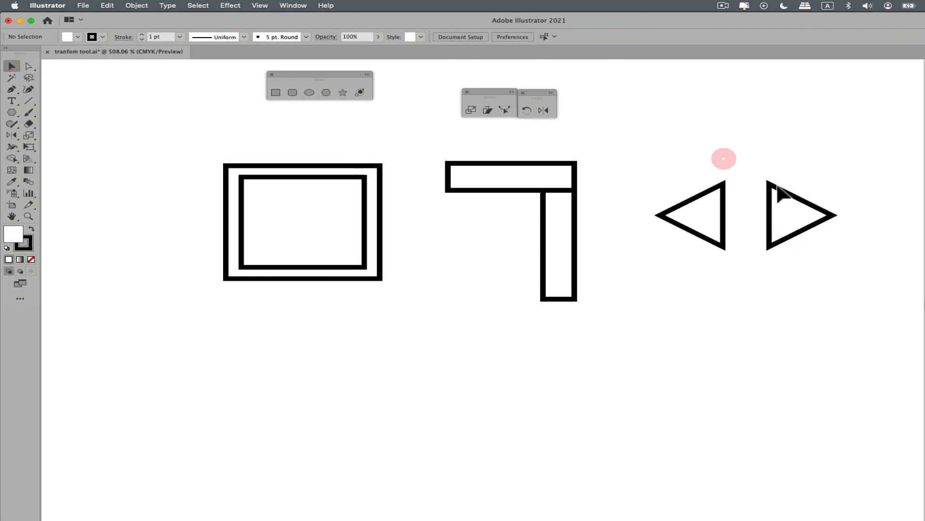
{"action": "left_click", "coordinate": [795, 207]}
{"action": "key", "text": "Delete"}
Reflect a copy of the triangle freehand at -90° about a reference point just to its right, and deselect it
{"action": "left_click_drag", "start_coordinate": [669, 253], "coordinate": [593, 178]}
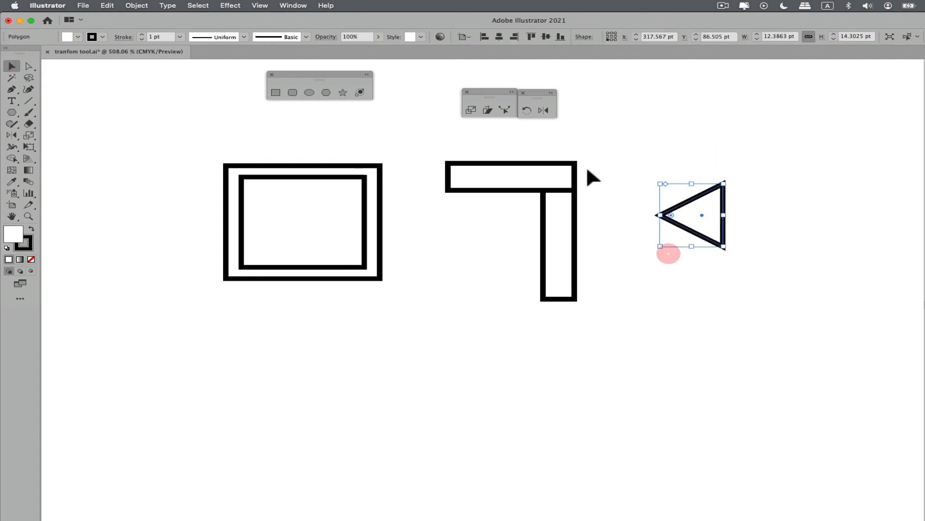
{"action": "left_click", "coordinate": [543, 110]}
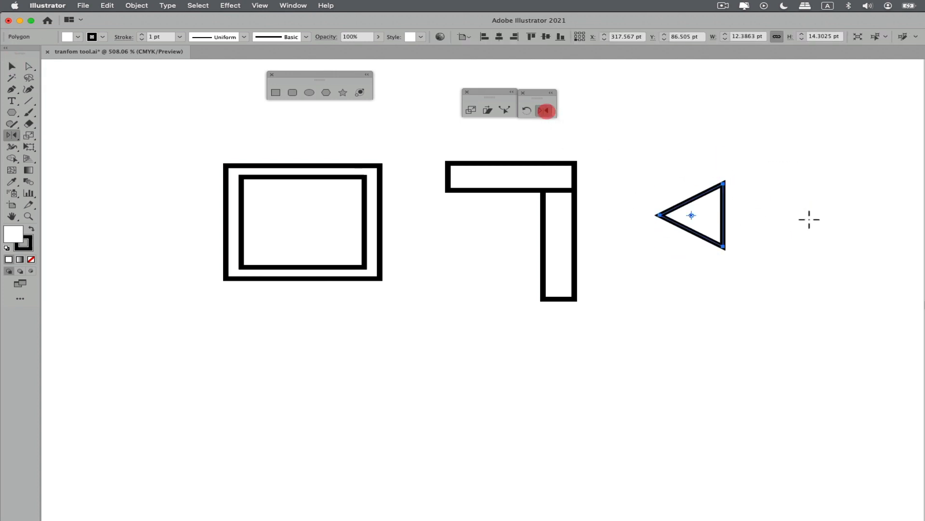
{"action": "left_click", "coordinate": [744, 215]}
{"action": "left_click_drag", "start_coordinate": [711, 178], "coordinate": [796, 185]}
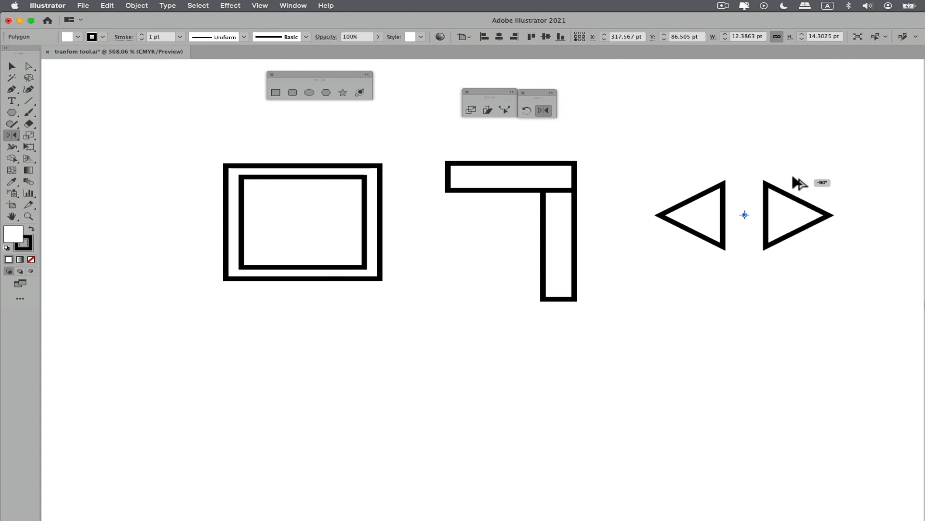
{"action": "mouse_move", "coordinate": [795, 181]}
{"action": "left_mouse_down"}
{"action": "mouse_move", "coordinate": [740, 166]}
{"action": "mouse_move", "coordinate": [794, 189]}
{"action": "left_mouse_up"}
{"action": "left_click_drag", "start_coordinate": [788, 182], "coordinate": [788, 182]}
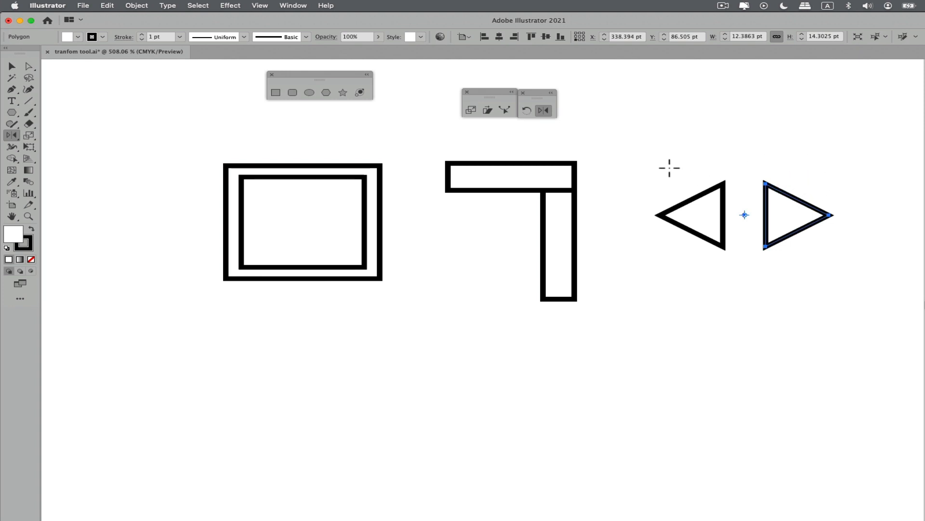
{"action": "left_click", "coordinate": [12, 66]}
{"action": "left_click", "coordinate": [148, 127]}
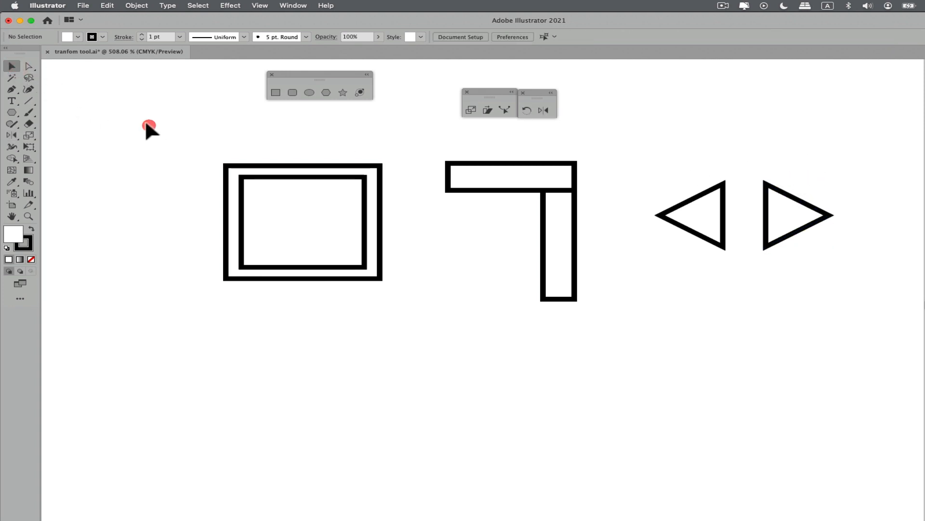
Delete the nested rectangles, the two thin rectangles and both triangles
{"action": "left_click_drag", "start_coordinate": [560, 256], "coordinate": [535, 236]}
{"action": "left_click_drag", "start_coordinate": [379, 156], "coordinate": [759, 277]}
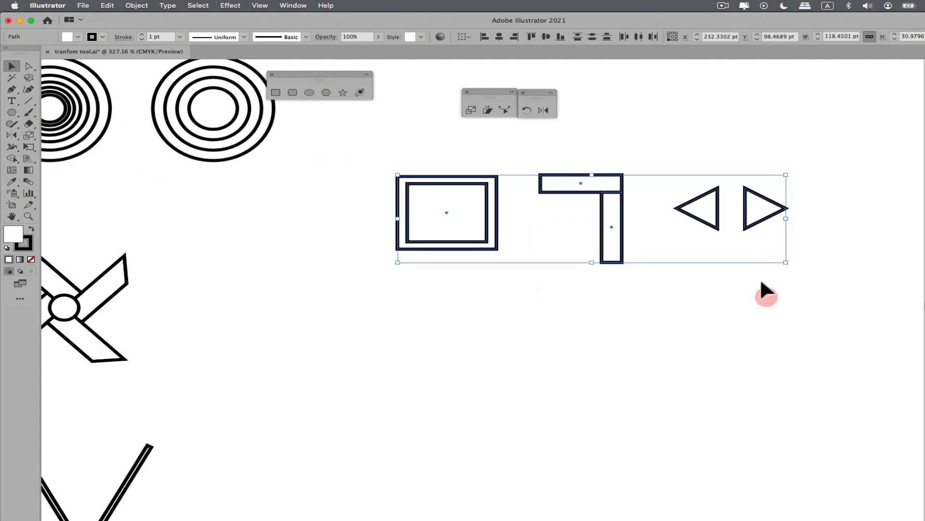
{"action": "key", "text": "Delete"}
Examine the finished sample drawings, especially the two sets of concentric circles above the pinwheel
{"action": "left_click_drag", "start_coordinate": [445, 239], "coordinate": [510, 277]}
{"action": "left_click_drag", "start_coordinate": [492, 261], "coordinate": [436, 259]}
{"action": "left_click_drag", "start_coordinate": [485, 266], "coordinate": [476, 207]}
{"action": "left_click_drag", "start_coordinate": [308, 182], "coordinate": [407, 157]}
{"action": "left_click_drag", "start_coordinate": [390, 183], "coordinate": [357, 264]}
{"action": "left_click_drag", "start_coordinate": [244, 223], "coordinate": [311, 202]}
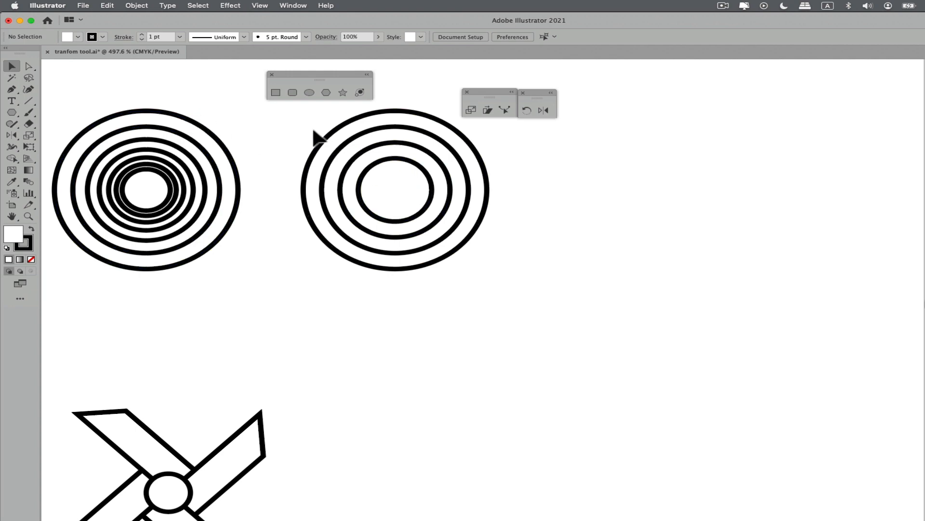
{"action": "left_click", "coordinate": [484, 212]}
{"action": "left_click", "coordinate": [549, 216]}
{"action": "left_click_drag", "start_coordinate": [476, 195], "coordinate": [385, 194]}
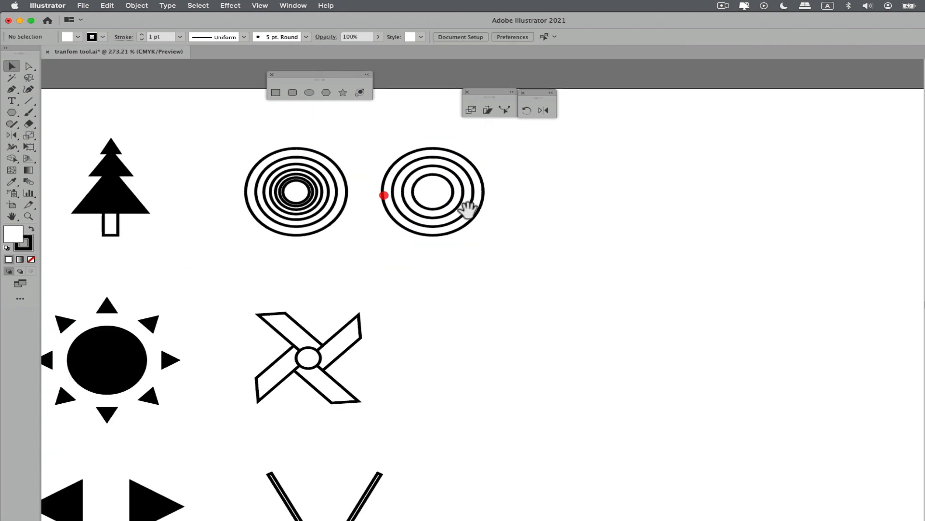
{"action": "left_click_drag", "start_coordinate": [541, 228], "coordinate": [422, 207]}
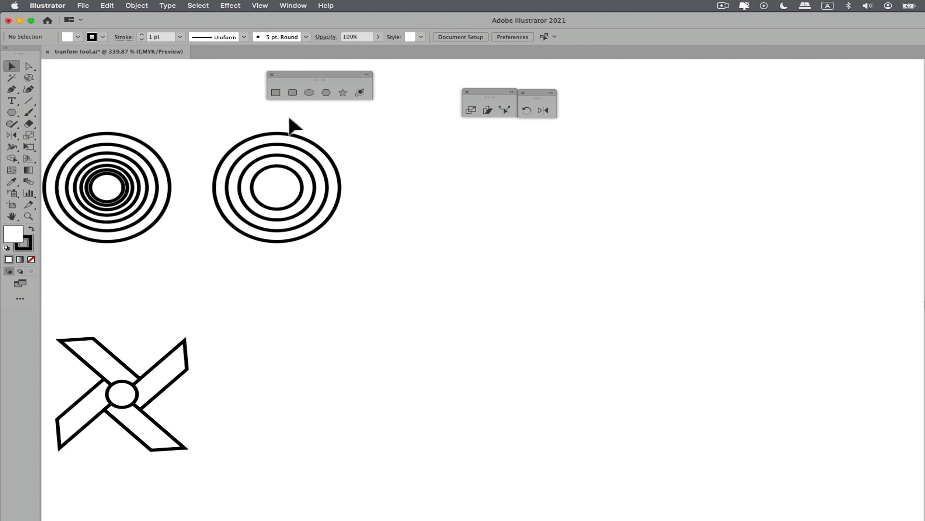
Draw a circle about 36 pt in diameter beside the two sample ring sets and place a duplicate farther right
{"action": "left_click", "coordinate": [309, 93]}
{"action": "mouse_move", "coordinate": [492, 186]}
{"action": "left_mouse_down"}
{"action": "mouse_move", "coordinate": [564, 232]}
{"action": "mouse_move", "coordinate": [554, 240]}
{"action": "left_mouse_up"}
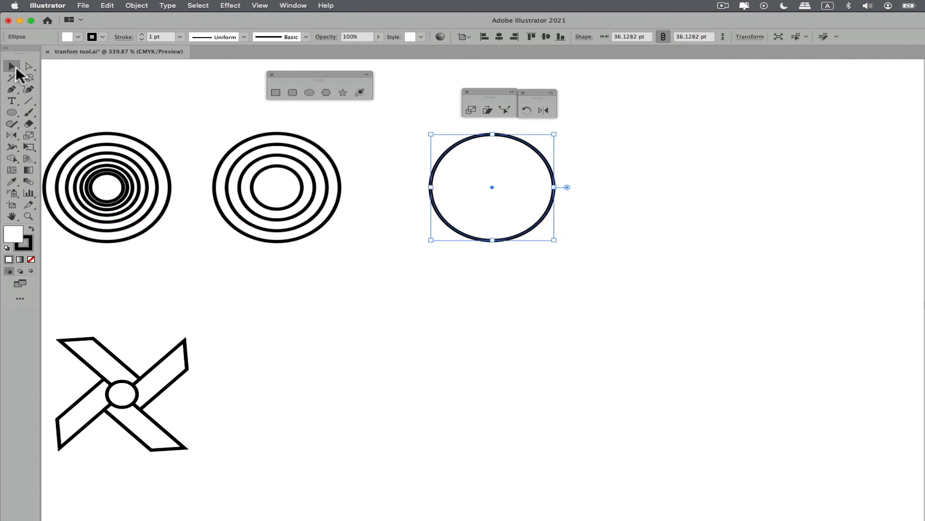
{"action": "left_click", "coordinate": [11, 66]}
{"action": "left_click", "coordinate": [438, 288]}
{"action": "left_click_drag", "start_coordinate": [485, 190], "coordinate": [760, 196]}
{"action": "left_click", "coordinate": [638, 239]}
Open the Scale settings for the original new circle and compare it with and without the uniform 80% preview
{"action": "left_click", "coordinate": [544, 166]}
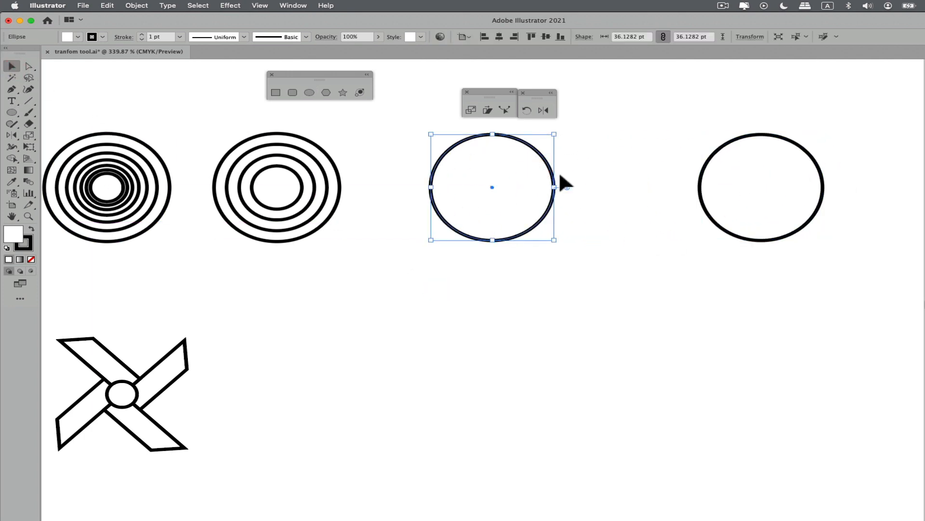
{"action": "double_click", "coordinate": [471, 110]}
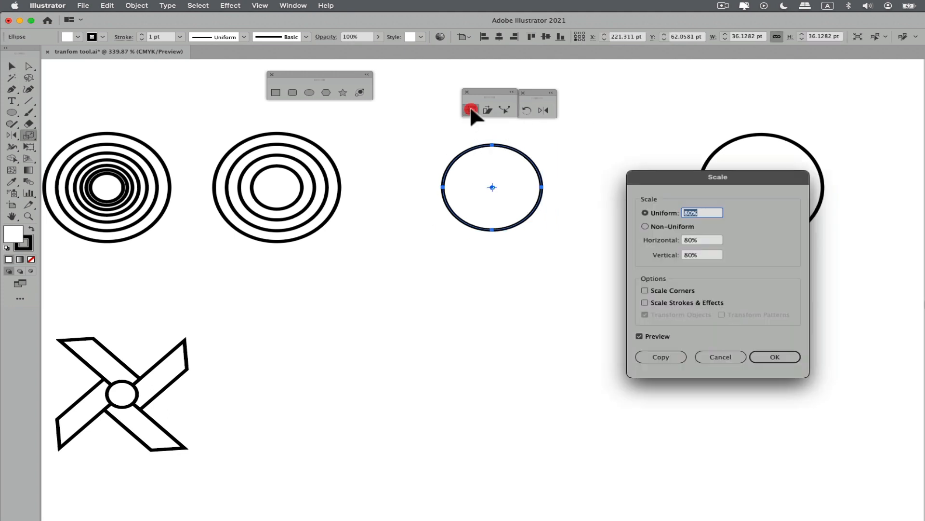
{"action": "left_click_drag", "start_coordinate": [684, 176], "coordinate": [672, 168]}
{"action": "left_click", "coordinate": [625, 325]}
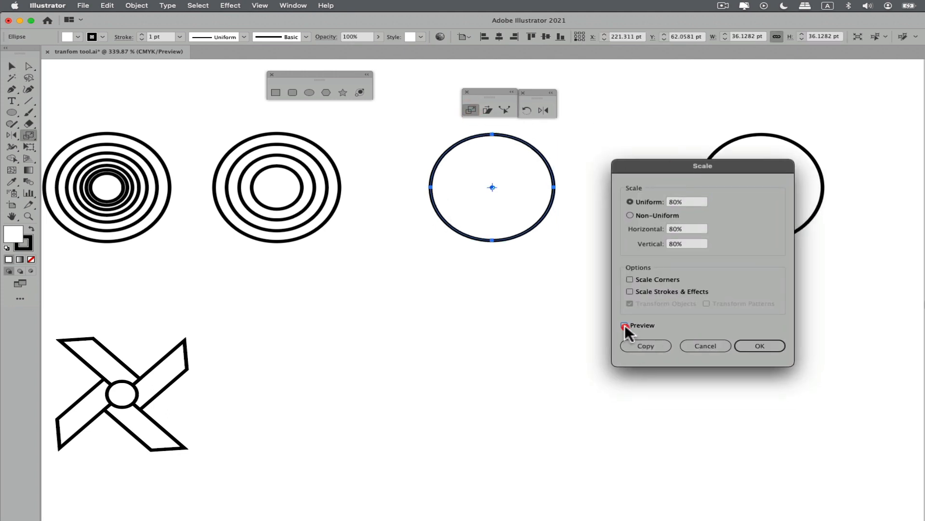
{"action": "left_click", "coordinate": [625, 325]}
{"action": "left_click", "coordinate": [625, 324]}
{"action": "left_click", "coordinate": [625, 324]}
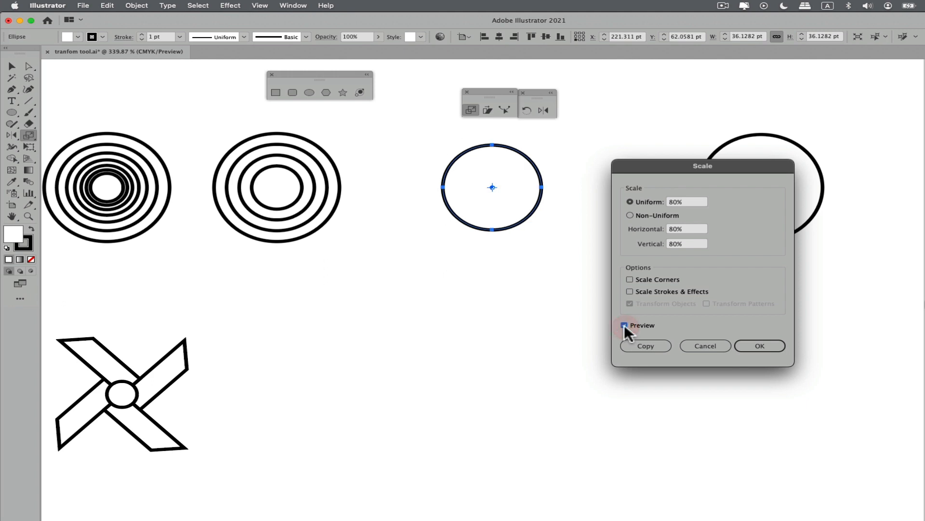
{"action": "left_click", "coordinate": [624, 324]}
{"action": "left_click", "coordinate": [624, 324]}
Try a non-uniform scale of 80% horizontal and 70% vertical on the circle and compare it in the preview
{"action": "left_click", "coordinate": [656, 202]}
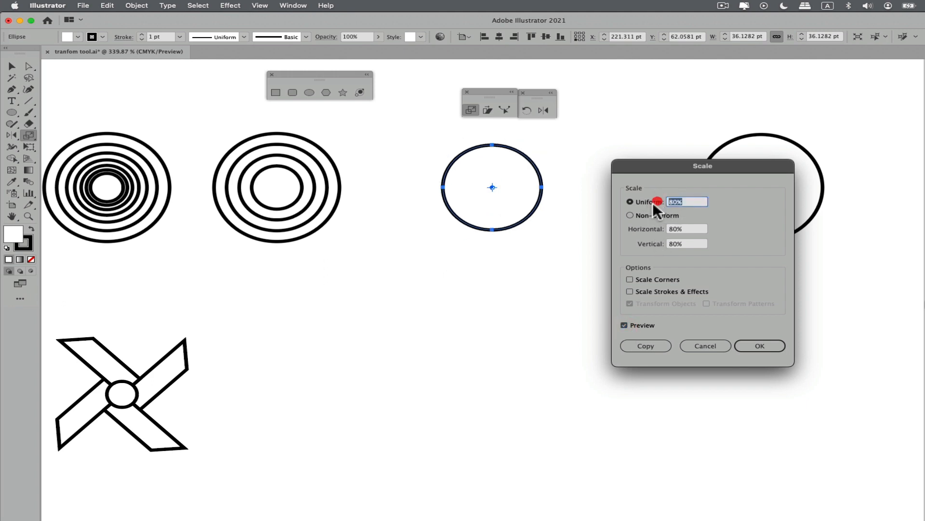
{"action": "left_click", "coordinate": [630, 215]}
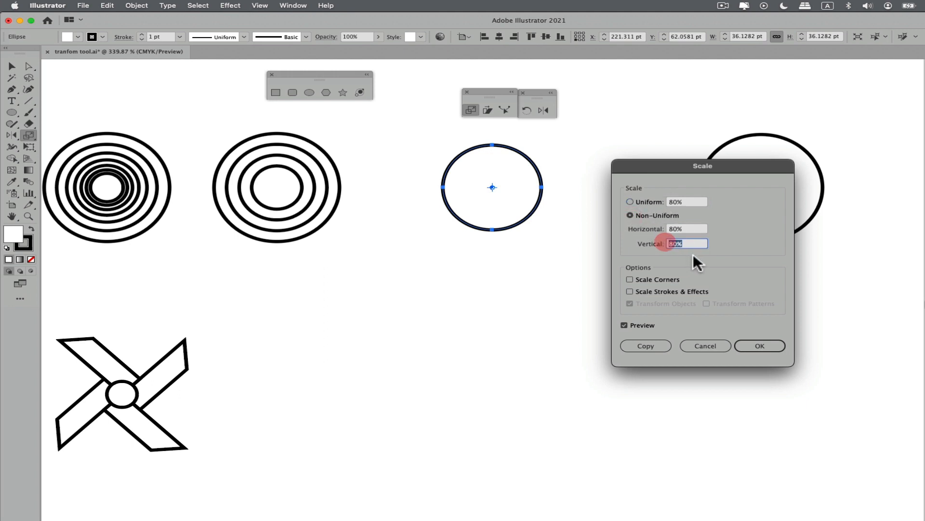
{"action": "type", "text": "70"}
{"action": "left_click", "coordinate": [626, 323]}
{"action": "left_click", "coordinate": [626, 323]}
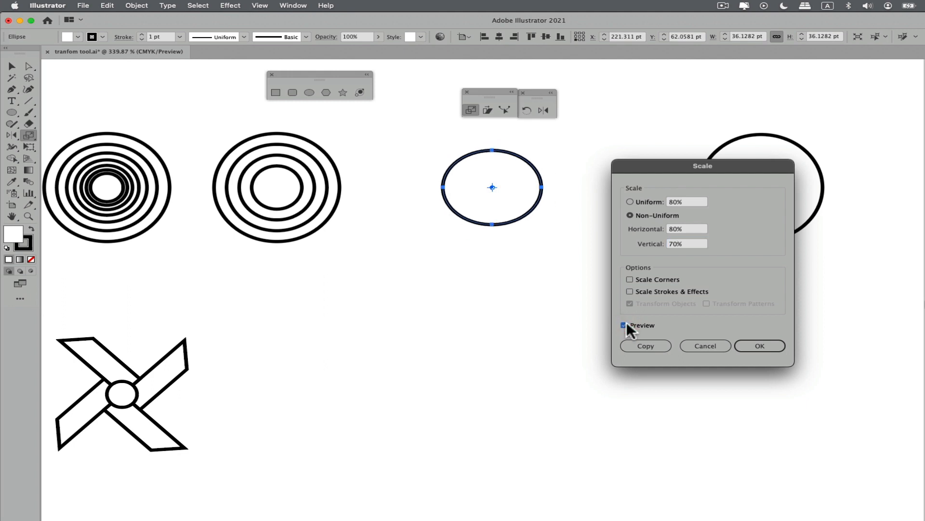
{"action": "left_click", "coordinate": [626, 325]}
{"action": "left_click", "coordinate": [626, 324]}
Create a uniform 80% copy of the circle, repeat the transformation five more times for concentric rings, and deselect
{"action": "left_click", "coordinate": [630, 201]}
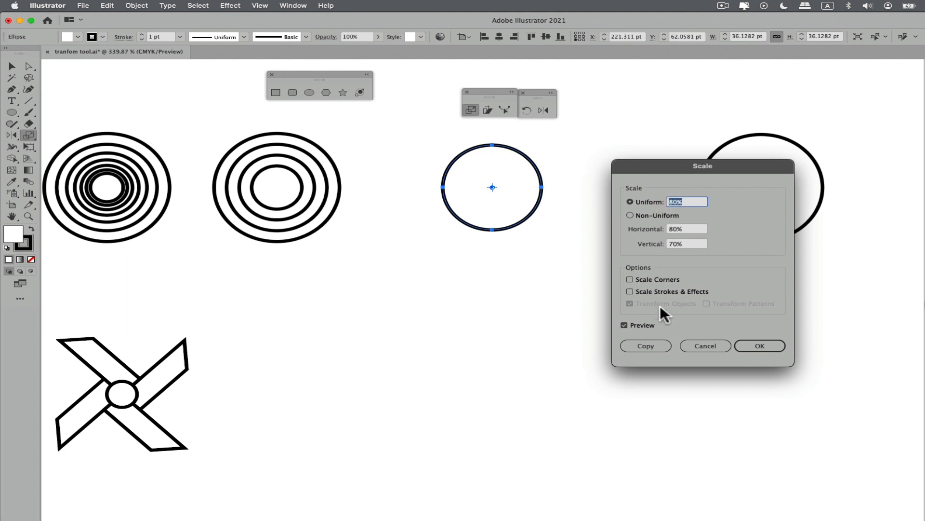
{"action": "left_click", "coordinate": [656, 347]}
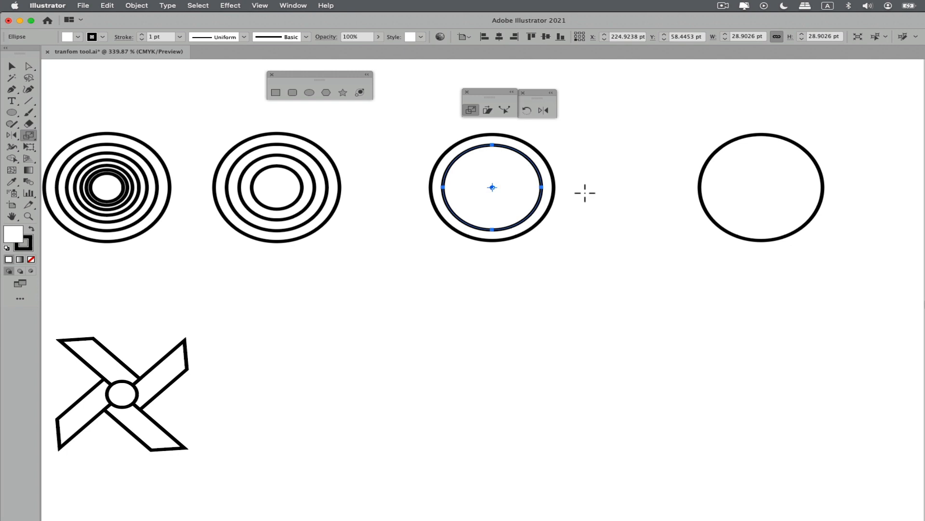
{"action": "key", "text": "super+d"}
{"action": "key", "text": "super+d"}
{"action": "key", "text": "super+d"}
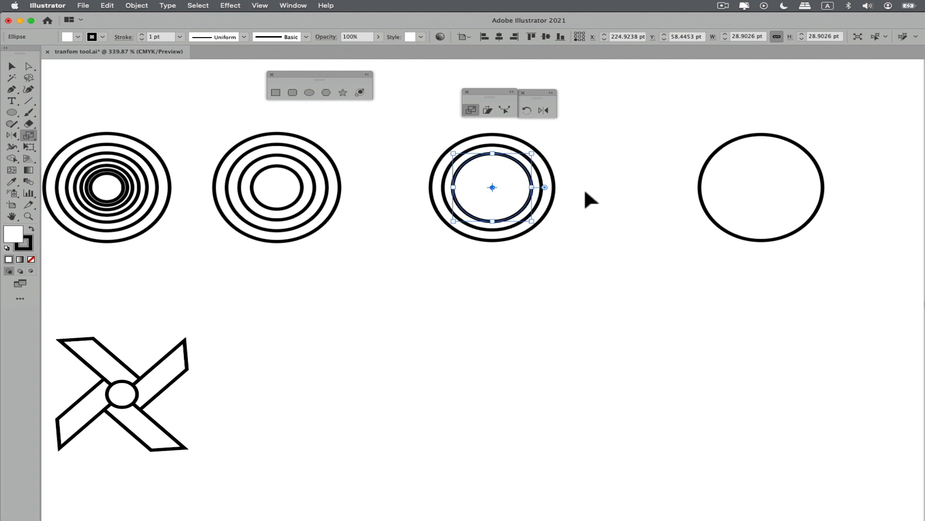
{"action": "key", "text": "super+d"}
{"action": "key", "text": "super+d"}
{"action": "key", "text": "super+d"}
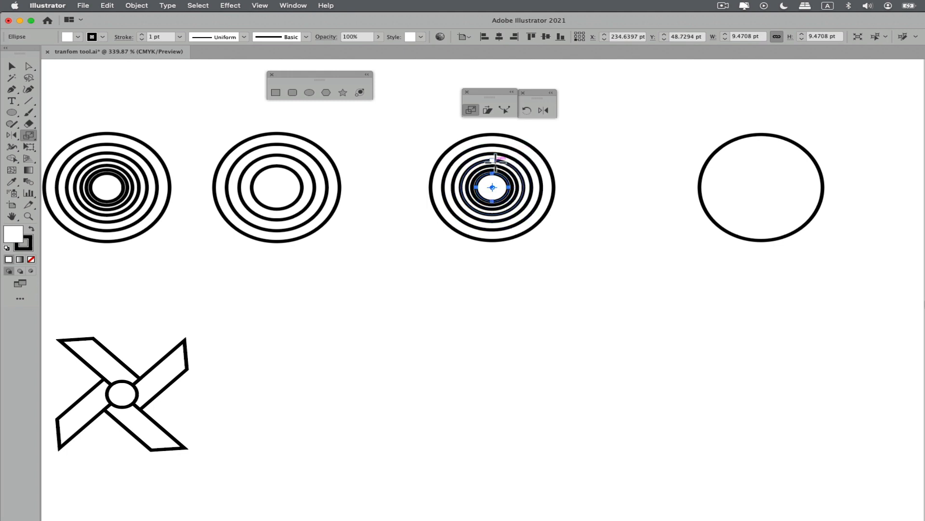
{"action": "left_click", "coordinate": [576, 201], "text": "super"}
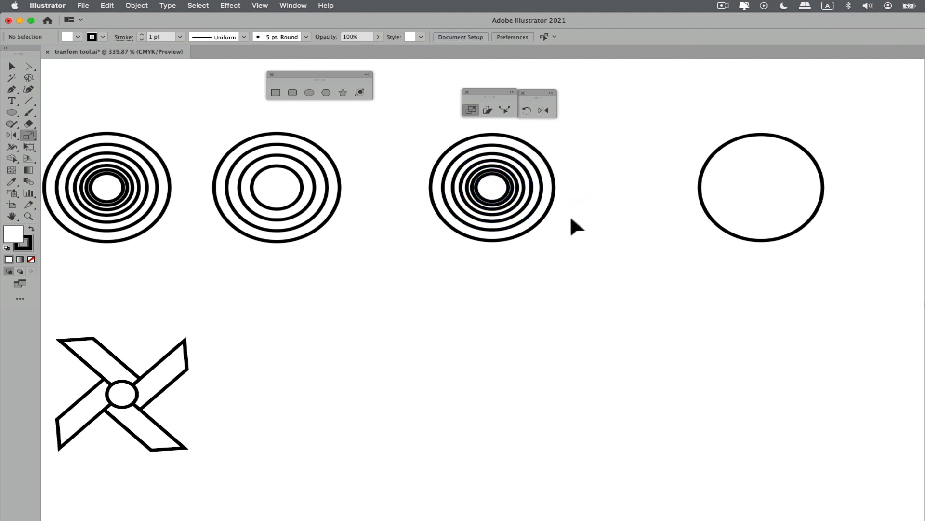
{"action": "left_click_drag", "start_coordinate": [525, 171], "coordinate": [496, 182]}
{"action": "left_click", "coordinate": [597, 205], "text": "super"}
Create a concentric copy of the far-right circle scaled uniformly to 80%, and deselect it
{"action": "left_click", "coordinate": [735, 164], "text": "super"}
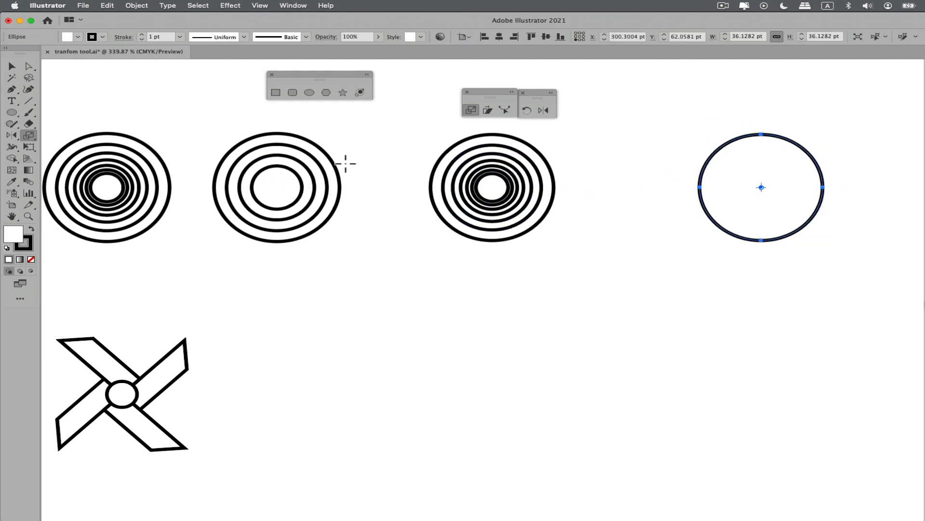
{"action": "double_click", "coordinate": [474, 108]}
{"action": "left_click_drag", "start_coordinate": [737, 167], "coordinate": [794, 237]}
{"action": "left_click", "coordinate": [705, 424]}
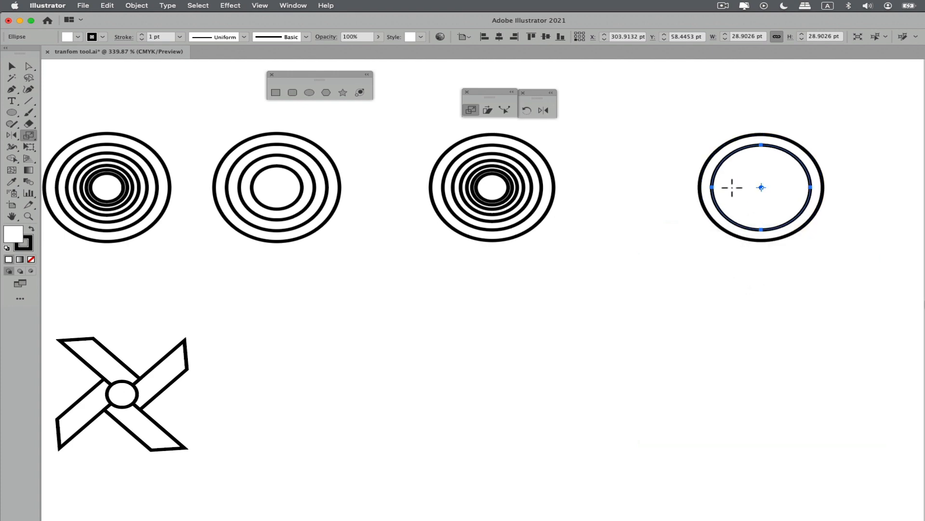
{"action": "left_click", "coordinate": [685, 135], "text": "super"}
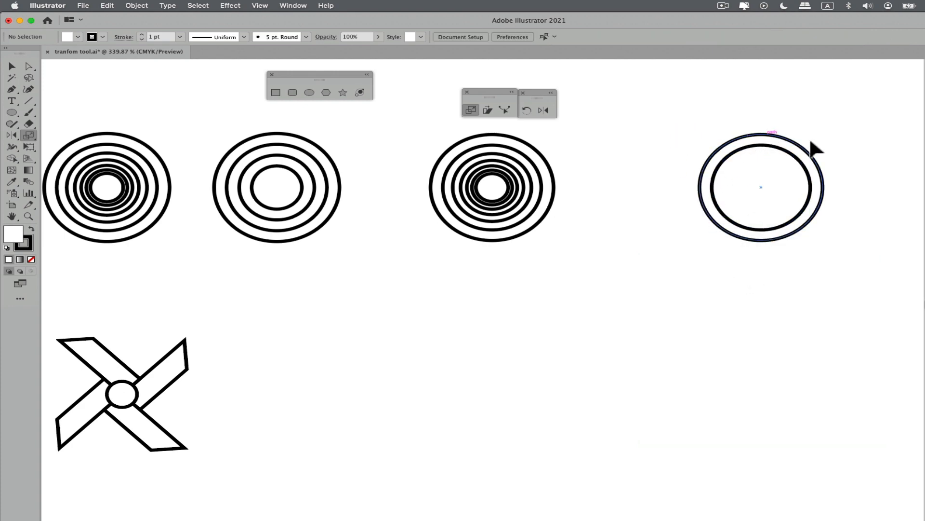
Create a concentric copy of the far-right set's outer circle scaled uniformly to 60%, and deselect it
{"action": "left_click", "coordinate": [786, 140], "text": "super"}
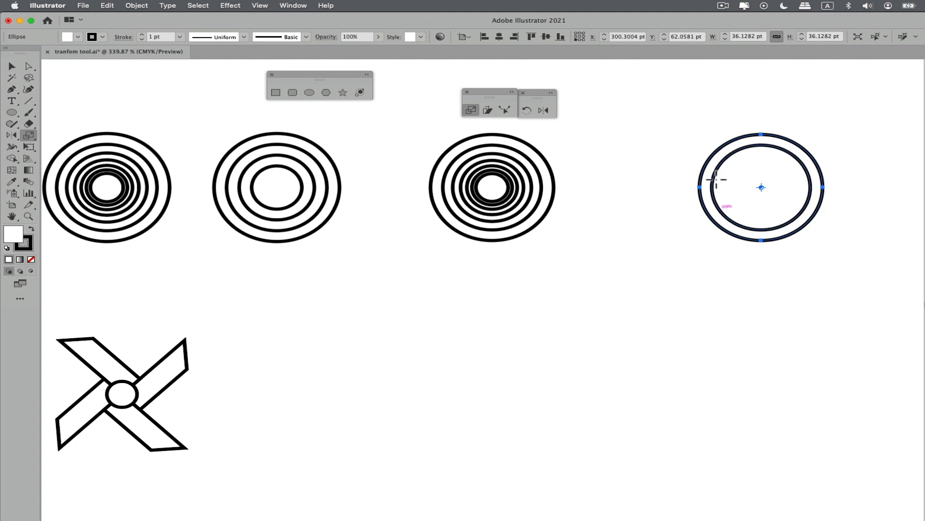
{"action": "double_click", "coordinate": [471, 110]}
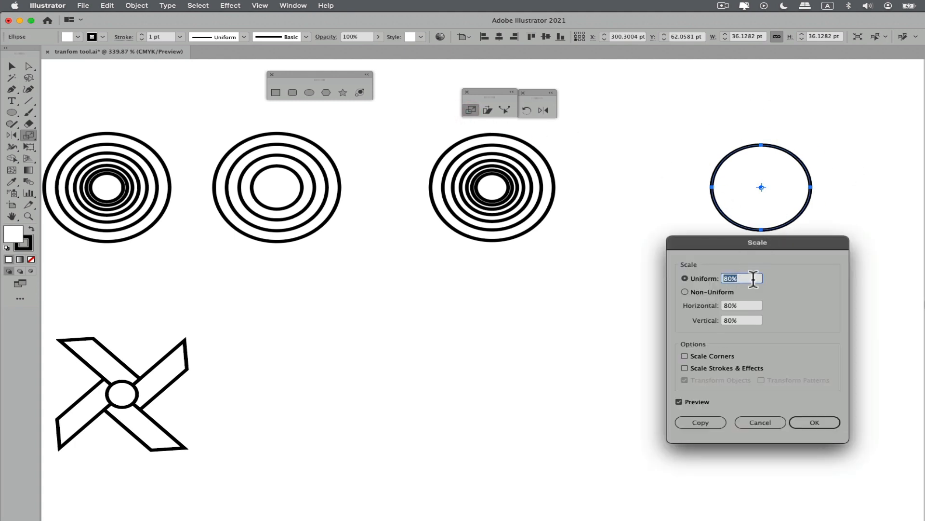
{"action": "left_click", "coordinate": [707, 424]}
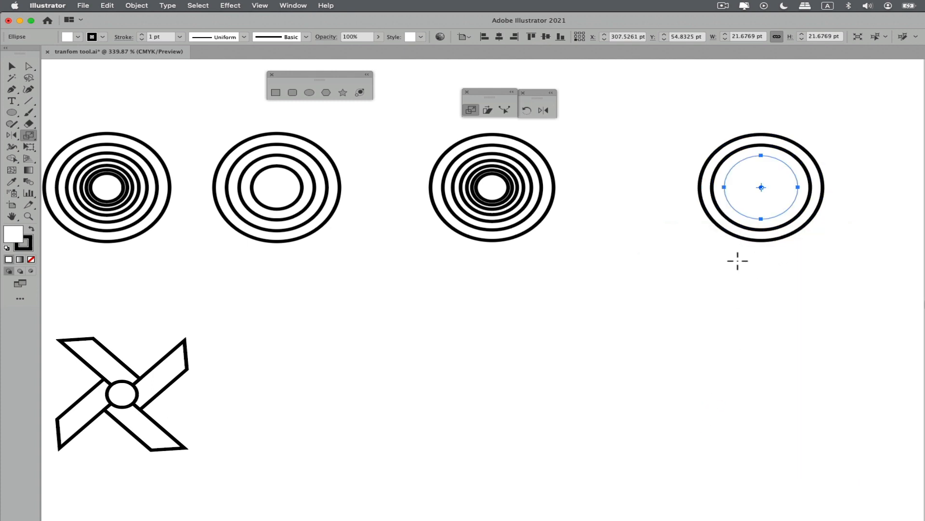
{"action": "left_click", "coordinate": [722, 263], "text": "super"}
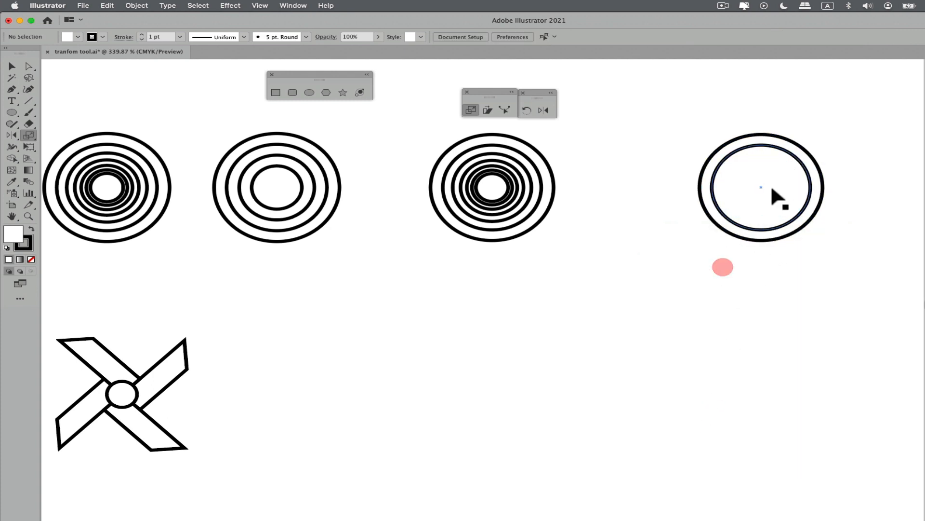
Select all three concentric circles of the far-right set and remove their fill
{"action": "left_click", "coordinate": [802, 144]}
{"action": "left_click", "coordinate": [832, 166]}
{"action": "left_click_drag", "start_coordinate": [727, 192], "coordinate": [727, 193]}
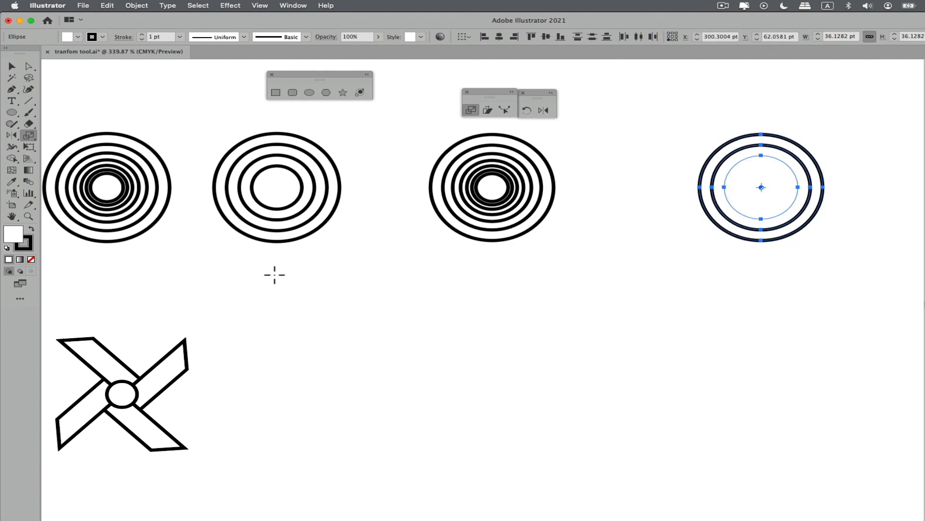
{"action": "left_click", "coordinate": [30, 259]}
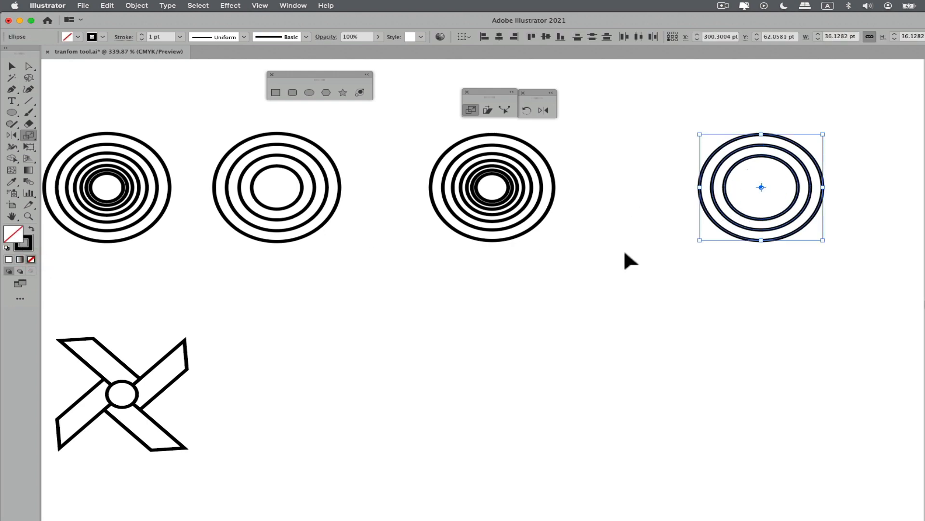
Create a concentric copy of the far-right set's outer circle scaled uniformly to 40%, and clear the selection
{"action": "left_click", "coordinate": [624, 249]}
{"action": "left_click", "coordinate": [795, 143]}
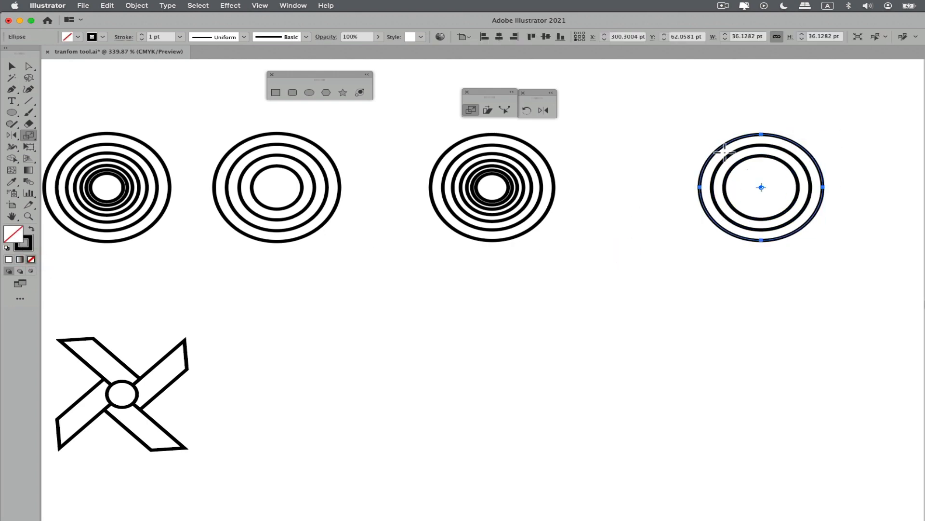
{"action": "double_click", "coordinate": [471, 110]}
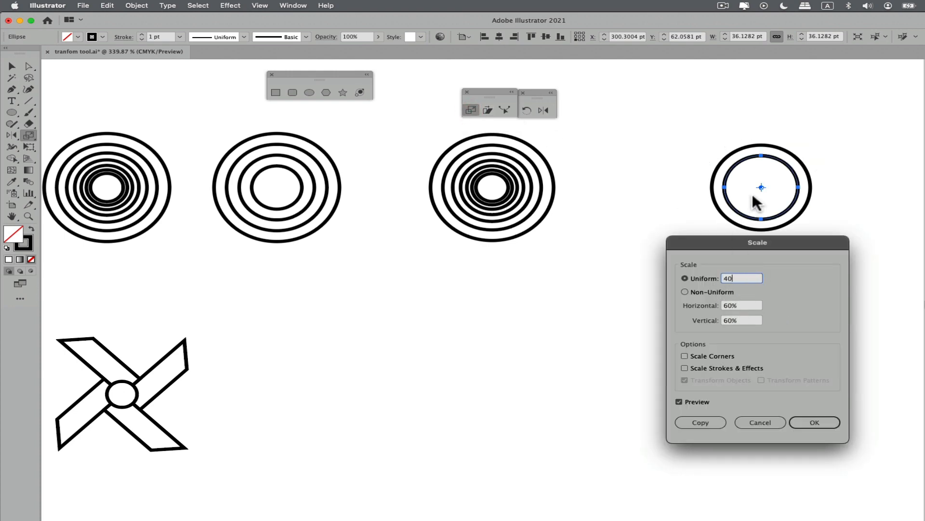
{"action": "left_click", "coordinate": [701, 422]}
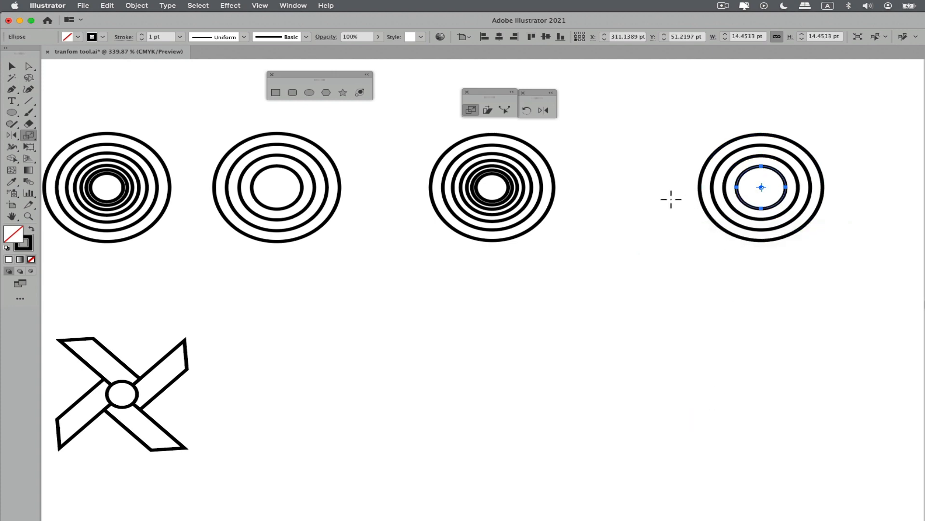
{"action": "left_click", "coordinate": [665, 211]}
{"action": "left_click", "coordinate": [821, 207]}
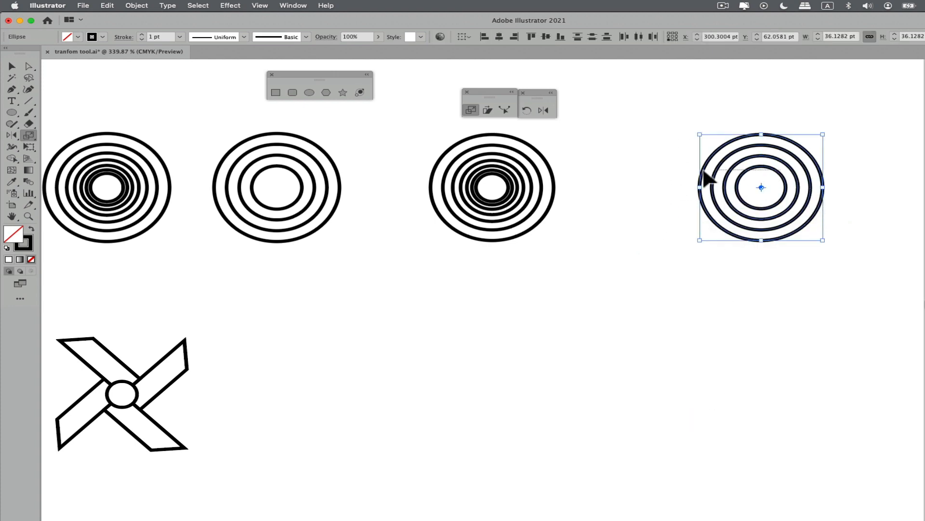
{"action": "left_click", "coordinate": [599, 201]}
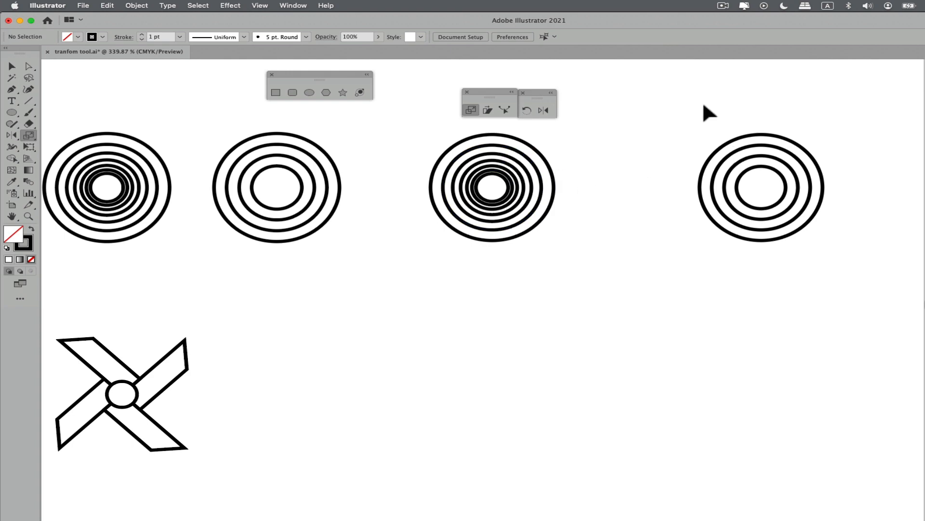
Move the complete four-ring set left so it sits beside the new seven-ring set, and deselect it
{"action": "left_click_drag", "start_coordinate": [702, 101], "coordinate": [797, 259]}
{"action": "left_click_drag", "start_coordinate": [762, 180], "coordinate": [646, 179]}
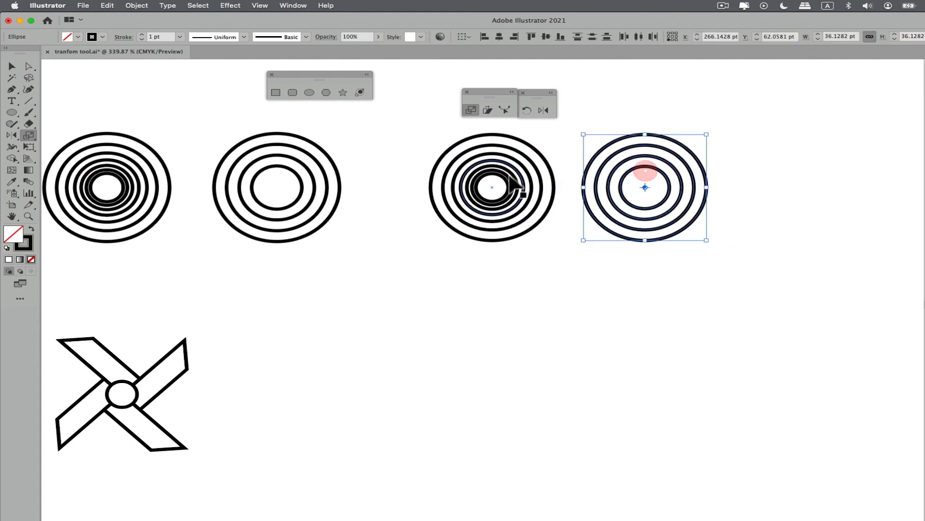
{"action": "left_click", "coordinate": [552, 252]}
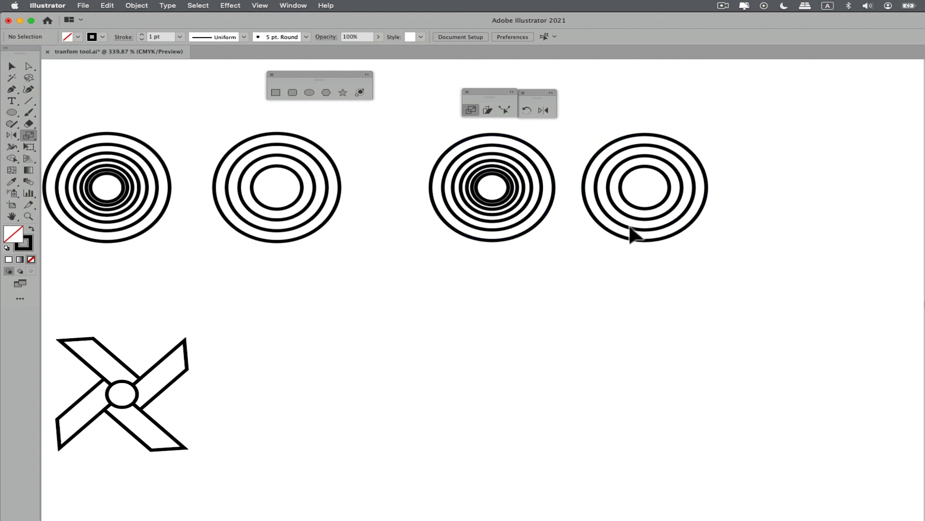
Draw a tall narrow rectangle about 6.6 by 26.4 pt to the right of the sample pinwheel, and deselect it
{"action": "left_click_drag", "start_coordinate": [597, 241], "coordinate": [599, 201]}
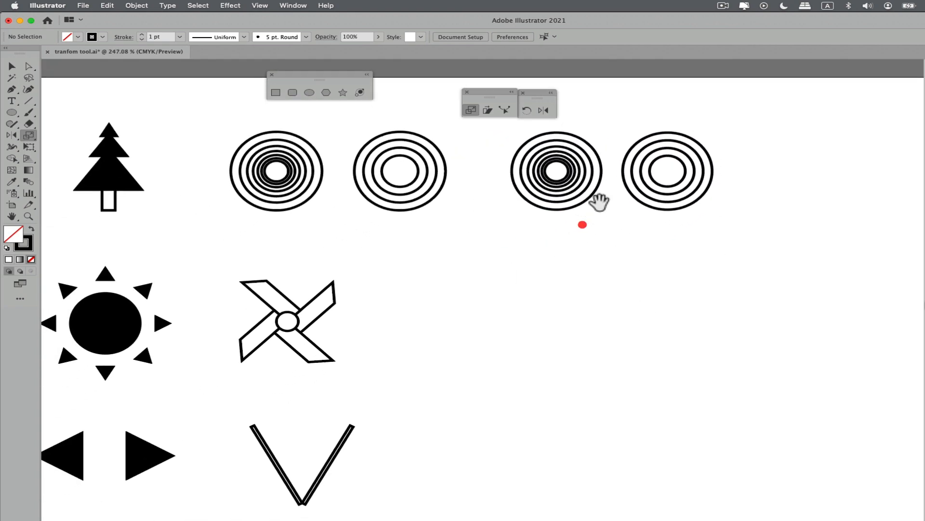
{"action": "scroll", "coordinate": [599, 201], "scroll_direction": "down", "scroll_amount": 1}
{"action": "left_click_drag", "start_coordinate": [448, 284], "coordinate": [445, 258]}
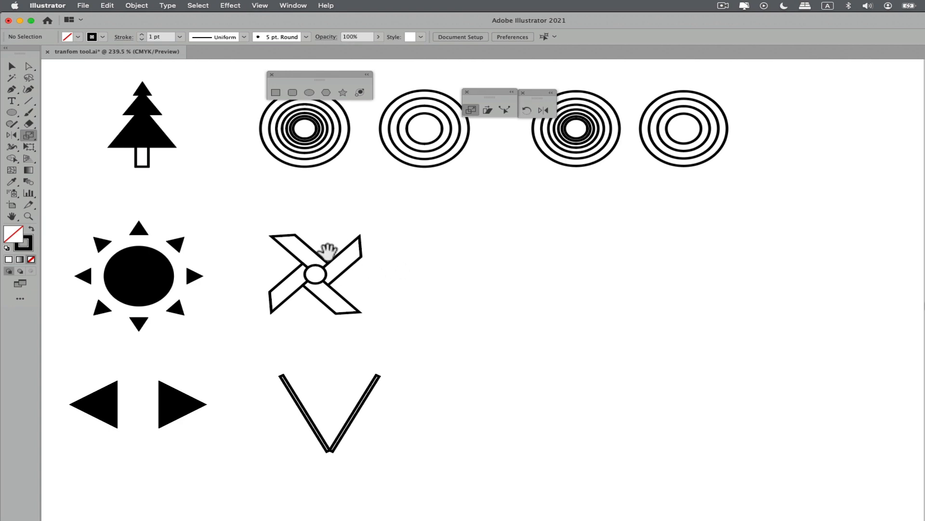
{"action": "left_click", "coordinate": [276, 92]}
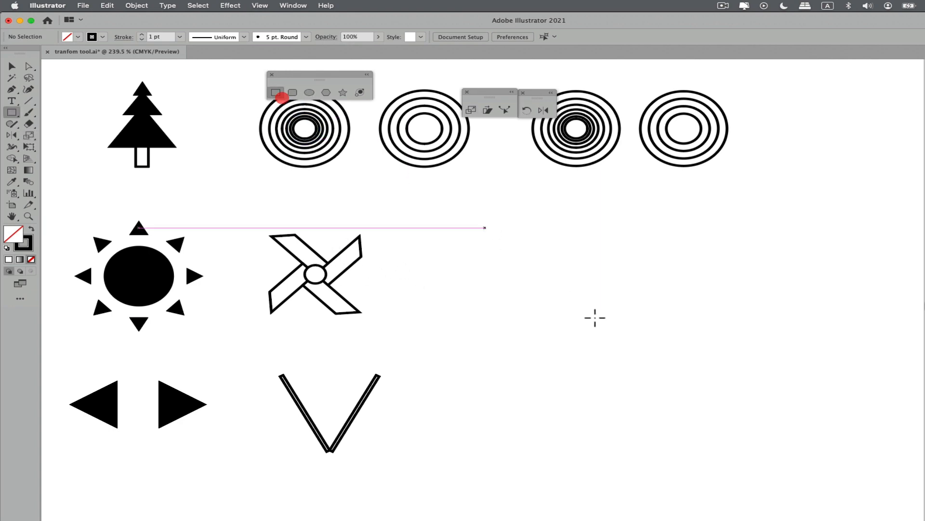
{"action": "left_click", "coordinate": [589, 223], "text": "super"}
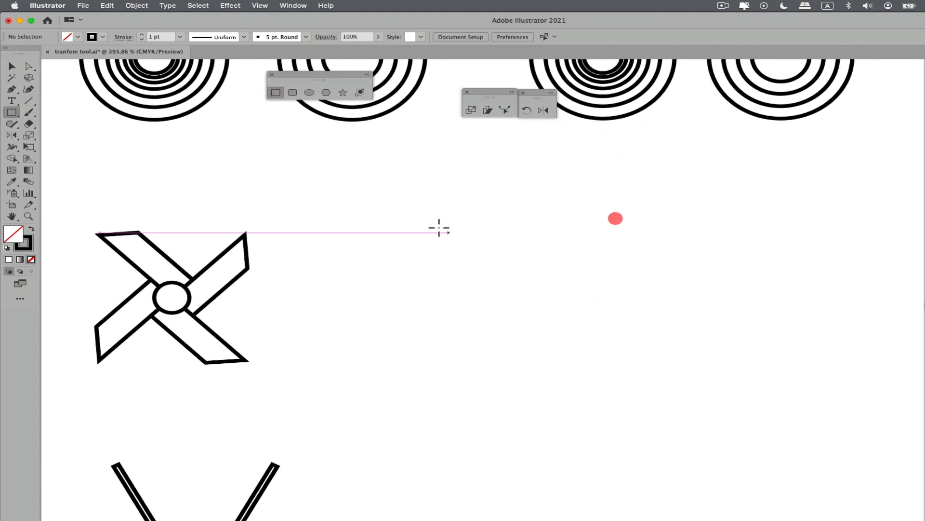
{"action": "left_click_drag", "start_coordinate": [456, 209], "coordinate": [484, 300]}
{"action": "left_click", "coordinate": [480, 203], "text": "super"}
{"action": "left_click", "coordinate": [536, 208], "text": "super"}
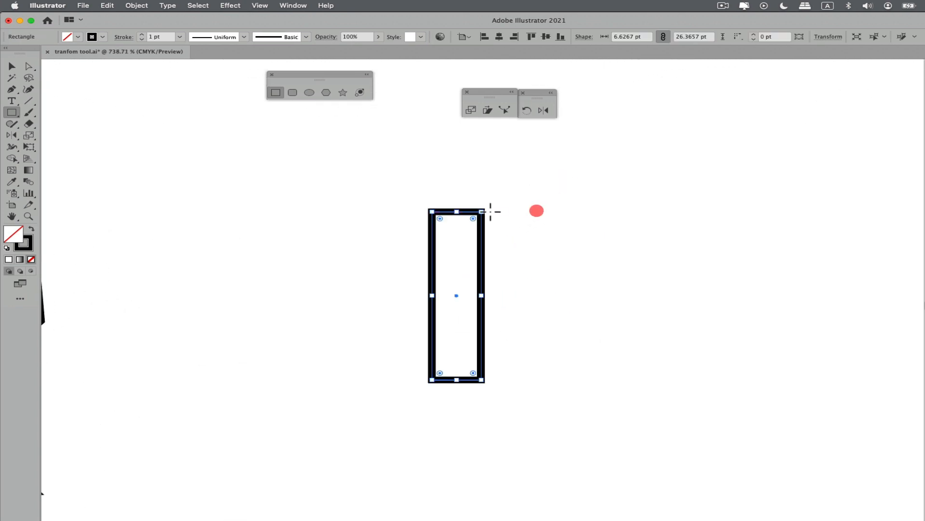
{"action": "left_click", "coordinate": [521, 223], "text": "super"}
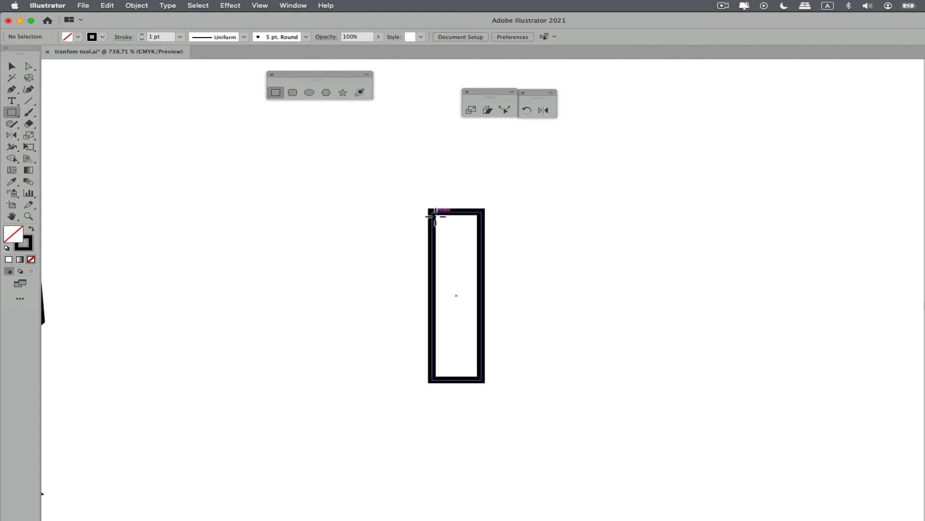
Draw a square about 6.6 pt wide at the top end of the tall rectangle and convert it to a guide
{"action": "left_click_drag", "start_coordinate": [433, 216], "coordinate": [481, 254]}
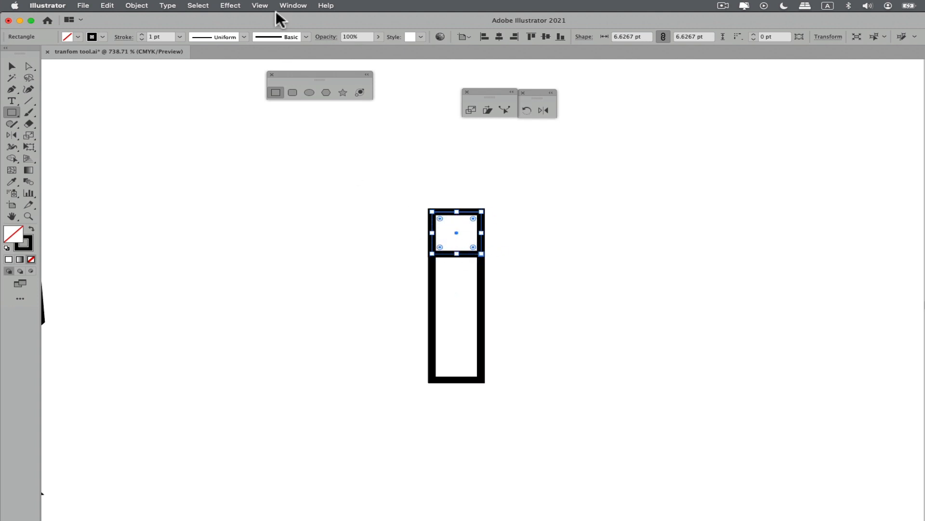
{"action": "left_click", "coordinate": [260, 5]}
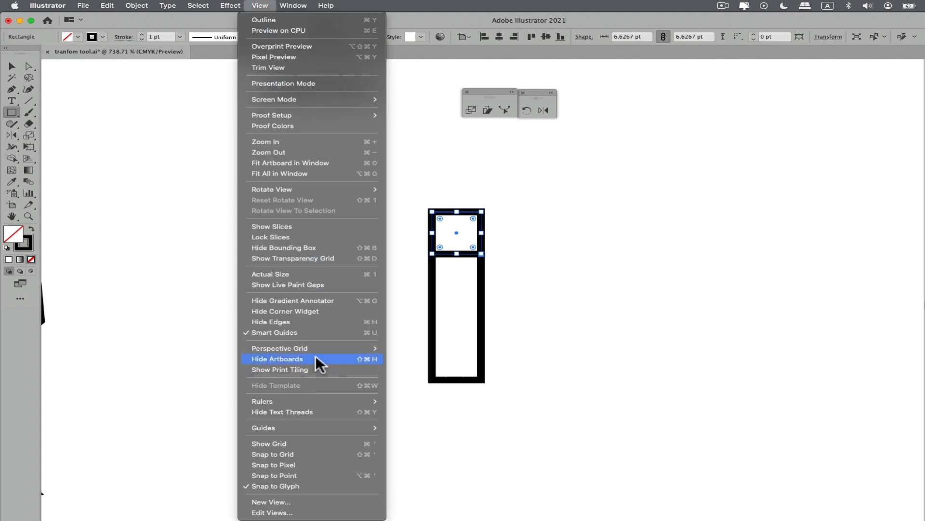
{"action": "mouse_move", "coordinate": [318, 426]}
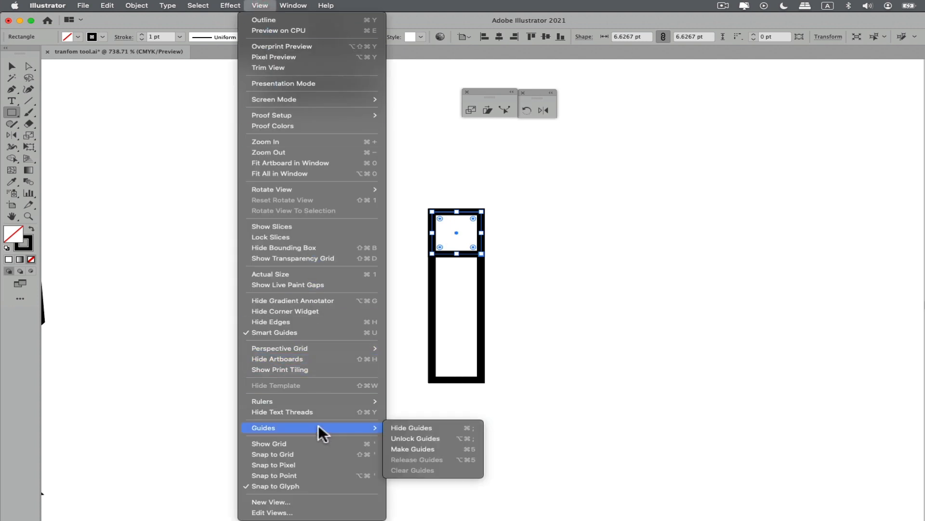
{"action": "left_click", "coordinate": [427, 449]}
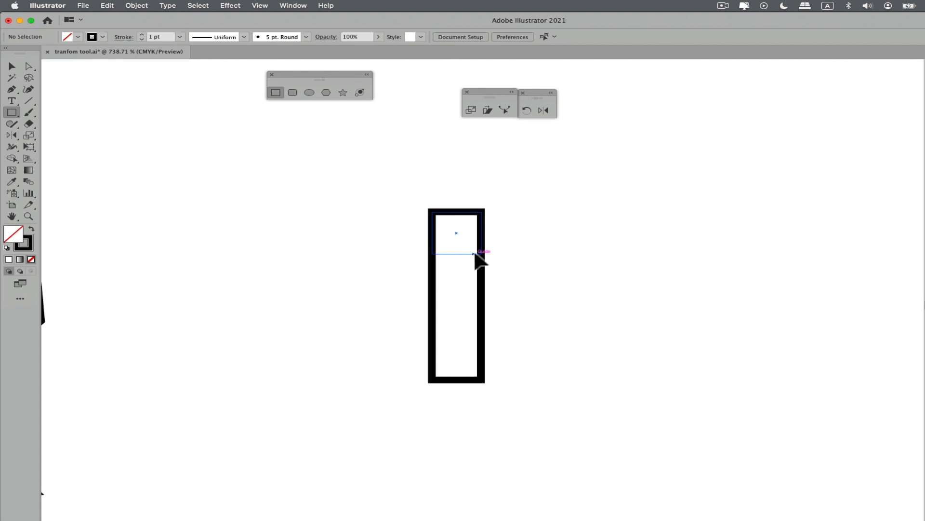
Cut the rectangle's top-right corner diagonally by adding an anchor point at the guide's lower right corner and deleting the corner anchor, and deselect it
{"action": "left_click", "coordinate": [466, 296], "text": "super"}
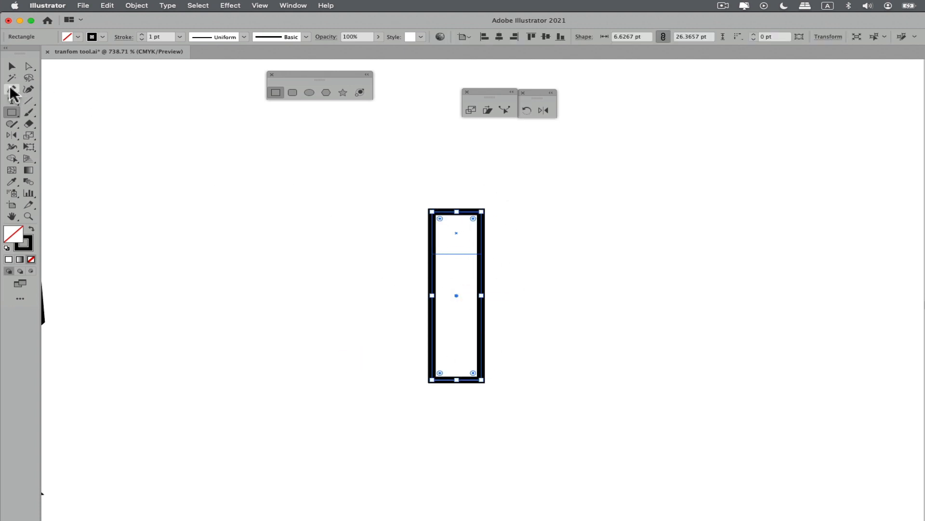
{"action": "left_click_drag", "start_coordinate": [12, 90], "coordinate": [505, 130]}
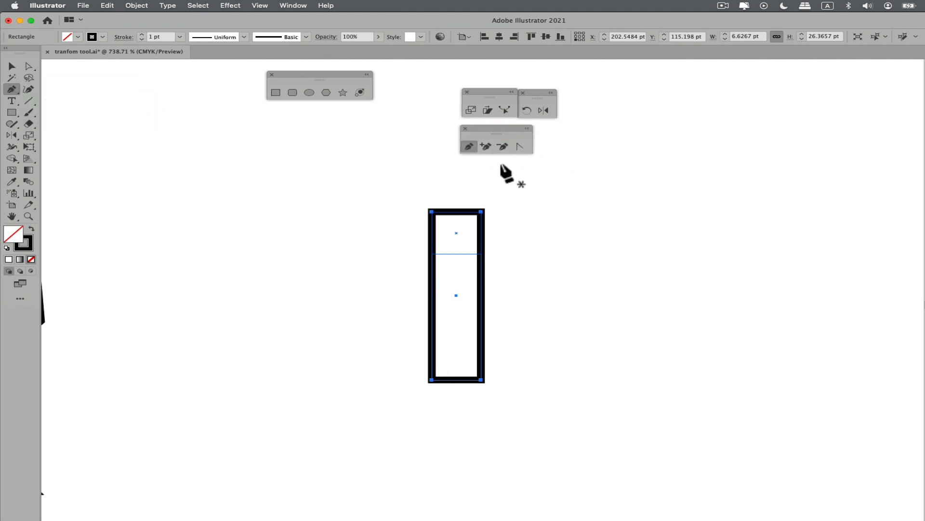
{"action": "left_click", "coordinate": [485, 146]}
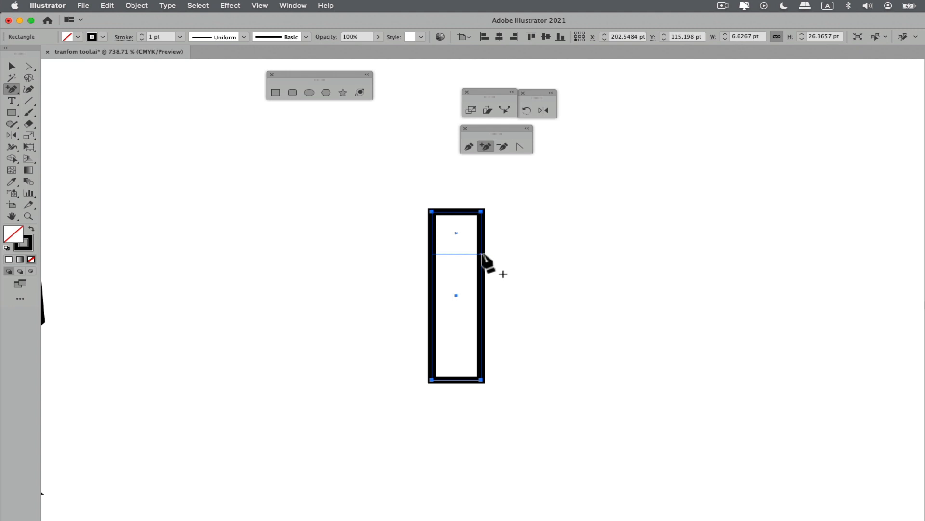
{"action": "left_click", "coordinate": [481, 253]}
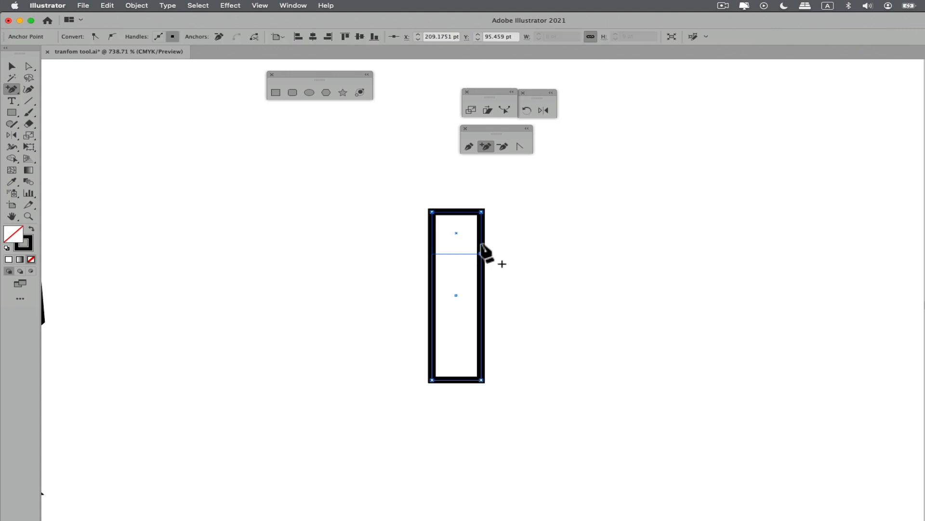
{"action": "left_click", "coordinate": [501, 146]}
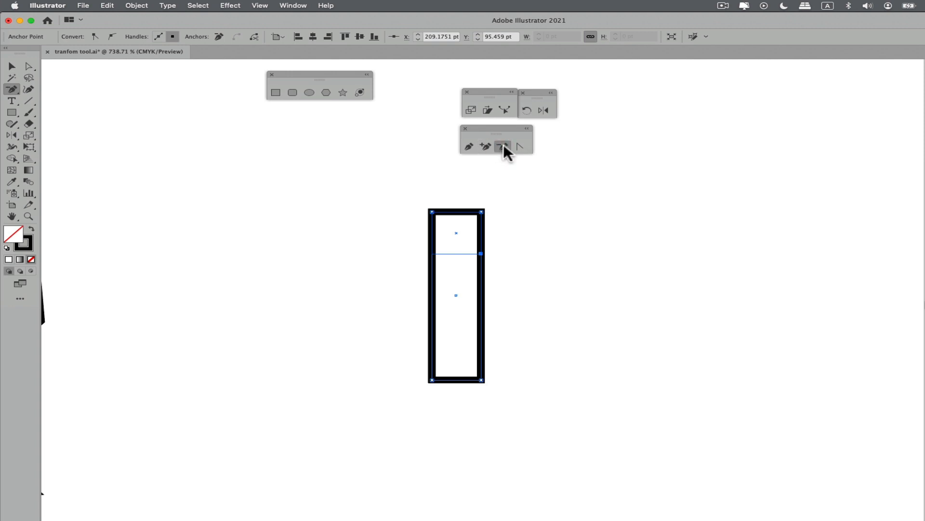
{"action": "left_click", "coordinate": [481, 212]}
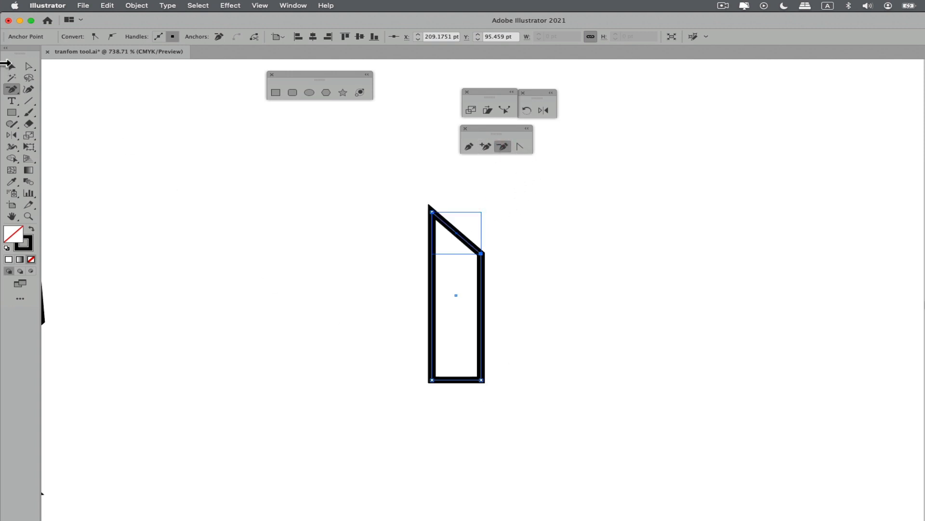
{"action": "left_click", "coordinate": [12, 66]}
{"action": "left_click", "coordinate": [229, 188]}
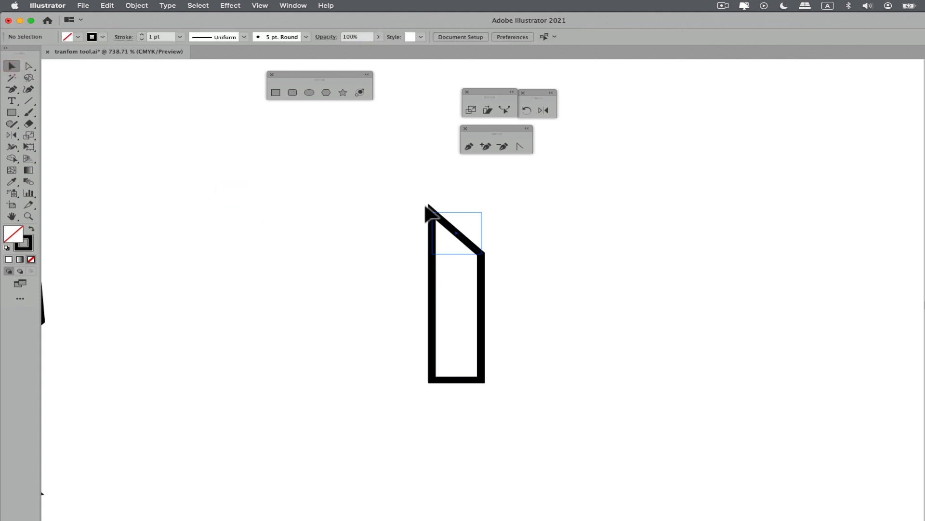
Shorten the blade to about 20.7 pt high by moving its two bottom anchor points straight up, and deselect it
{"action": "left_click", "coordinate": [31, 68]}
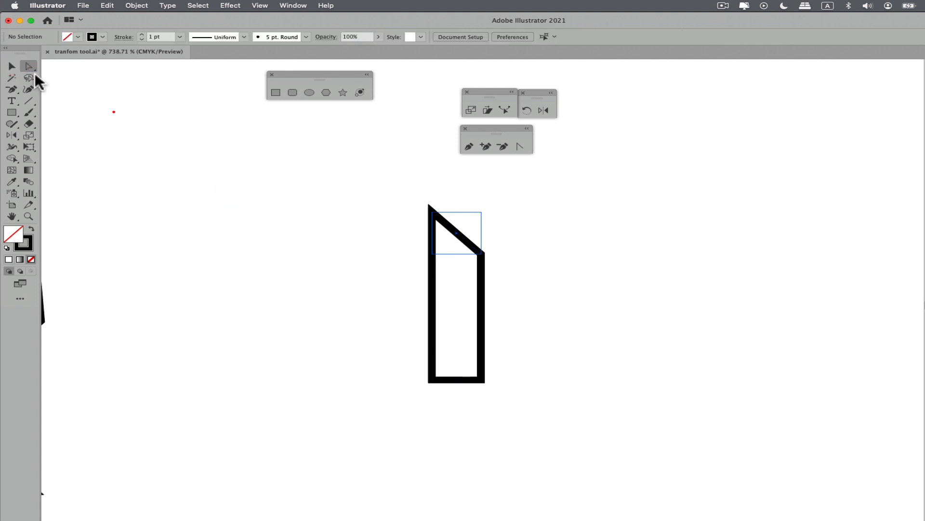
{"action": "left_click_drag", "start_coordinate": [405, 346], "coordinate": [541, 422]}
{"action": "left_click_drag", "start_coordinate": [481, 380], "coordinate": [481, 343]}
{"action": "left_click", "coordinate": [403, 372]}
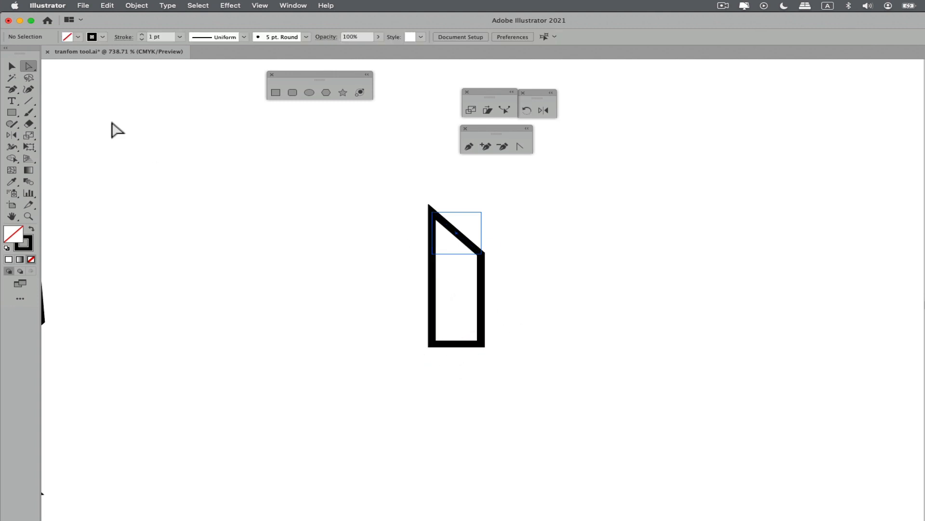
Create a copy of the blade rotated 90° about its bottom-left corner and repeat the transformation twice to complete the four blades
{"action": "left_click", "coordinate": [12, 66]}
{"action": "left_click_drag", "start_coordinate": [389, 210], "coordinate": [547, 377]}
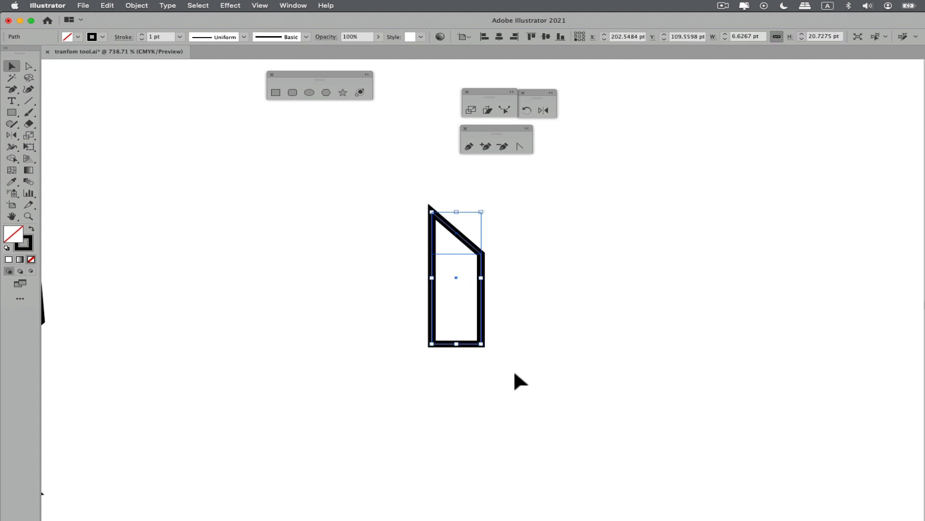
{"action": "left_click", "coordinate": [528, 111]}
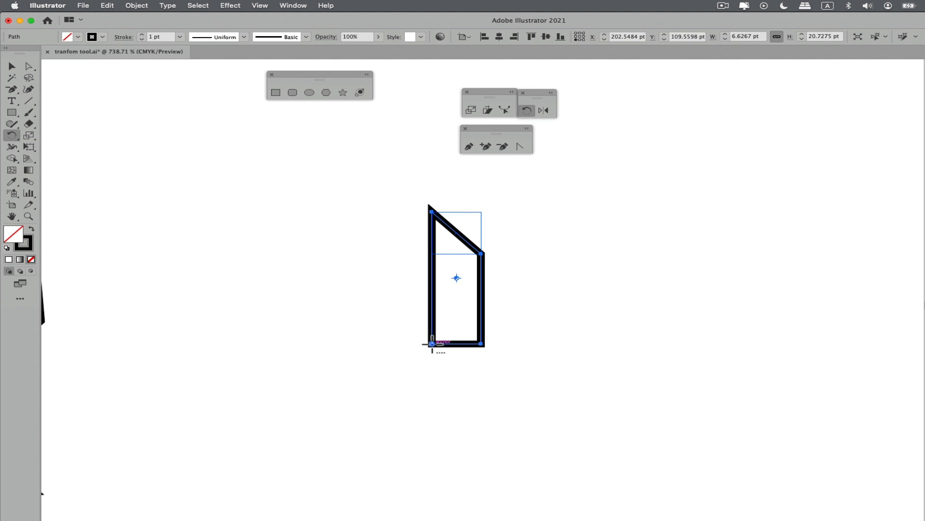
{"action": "left_click", "coordinate": [432, 344], "text": "alt"}
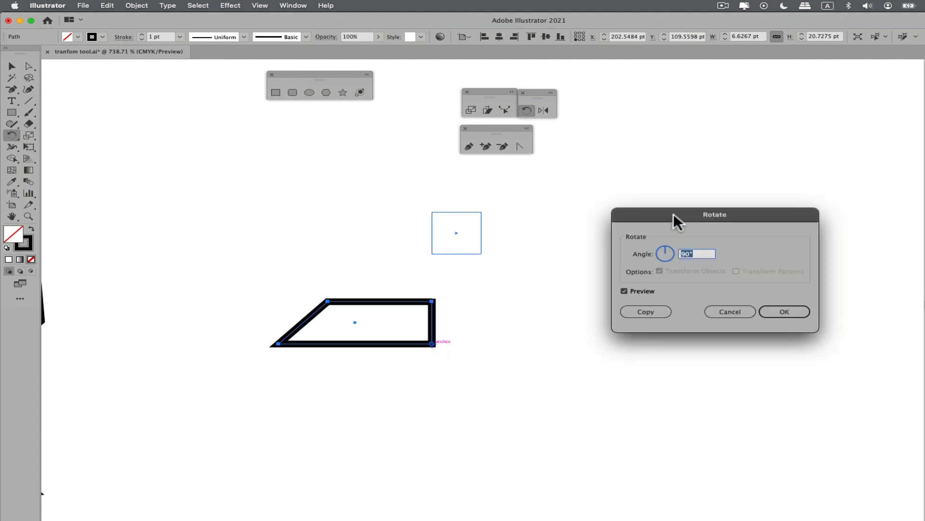
{"action": "left_click_drag", "start_coordinate": [673, 214], "coordinate": [588, 250]}
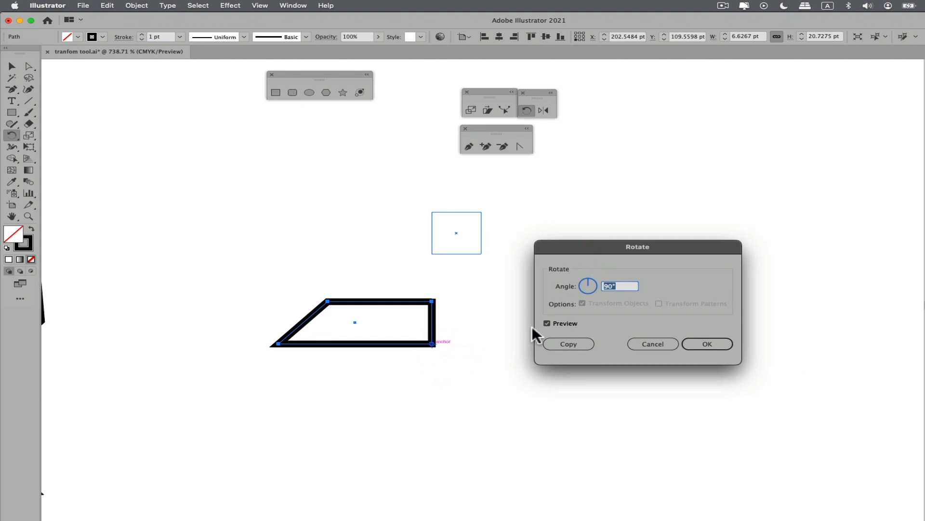
{"action": "left_click", "coordinate": [547, 322]}
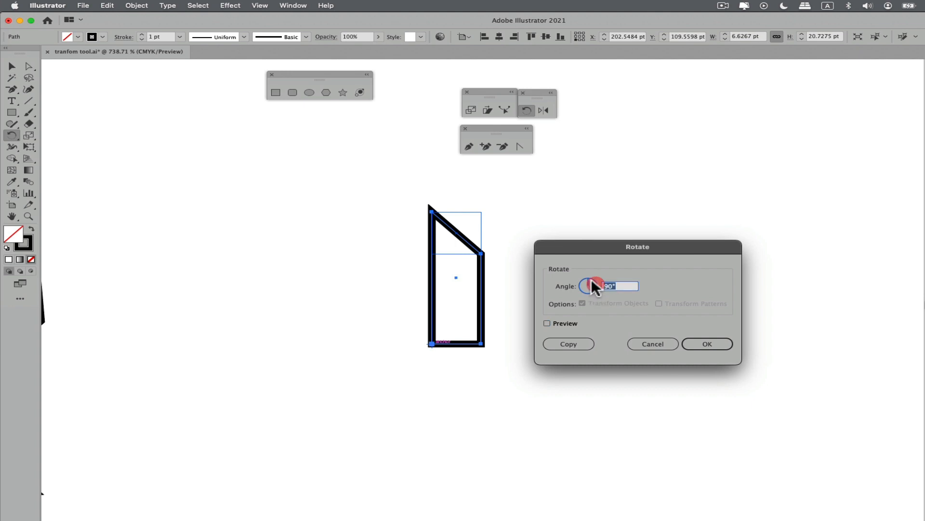
{"action": "left_click", "coordinate": [589, 342]}
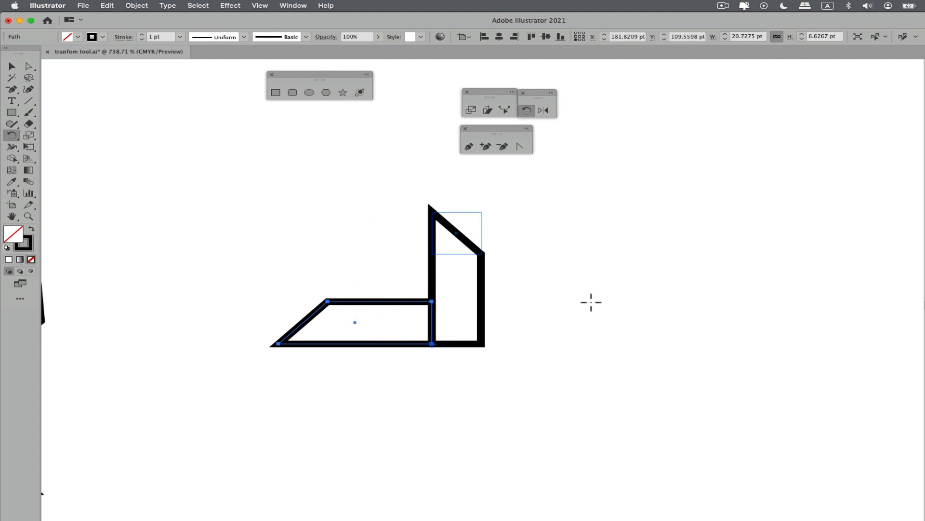
{"action": "key", "text": "super+d"}
{"action": "key", "text": "super+d"}
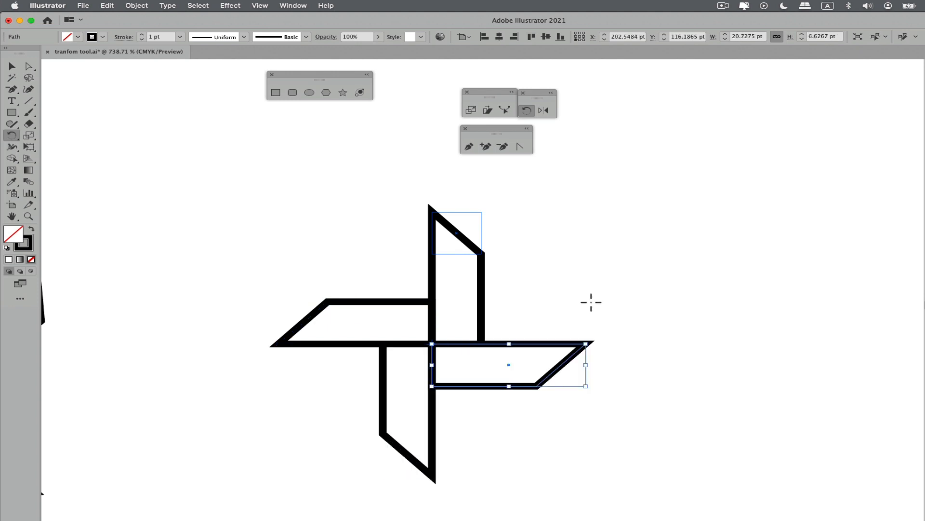
Select all four blades, shift them slightly up and right, and rotate them together about 45° clockwise
{"action": "left_click", "coordinate": [11, 66]}
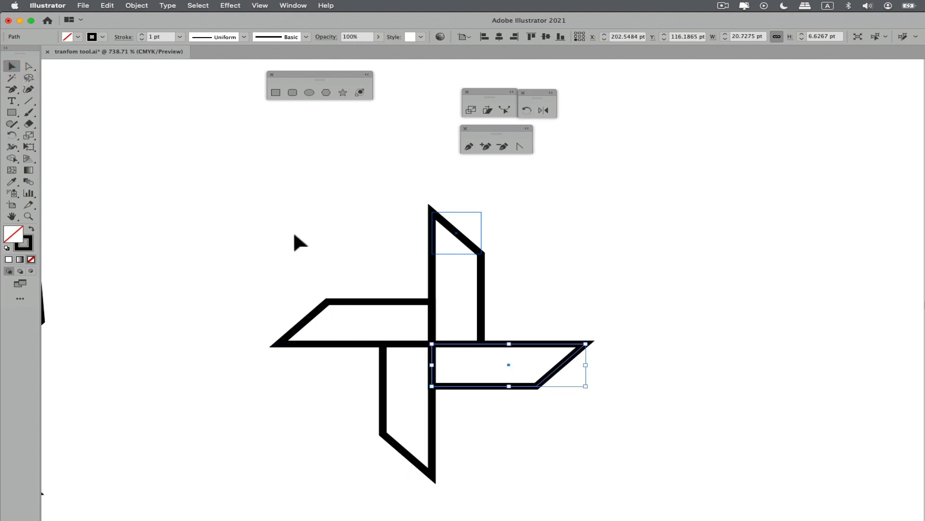
{"action": "left_click_drag", "start_coordinate": [280, 228], "coordinate": [540, 441]}
{"action": "left_click_drag", "start_coordinate": [480, 289], "coordinate": [484, 275]}
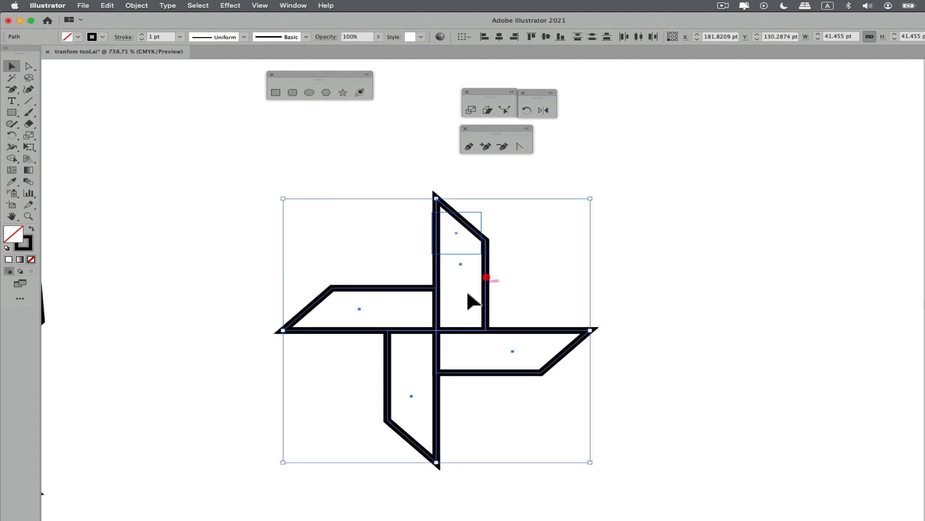
{"action": "left_click", "coordinate": [182, 209]}
{"action": "left_click_drag", "start_coordinate": [322, 247], "coordinate": [533, 390]}
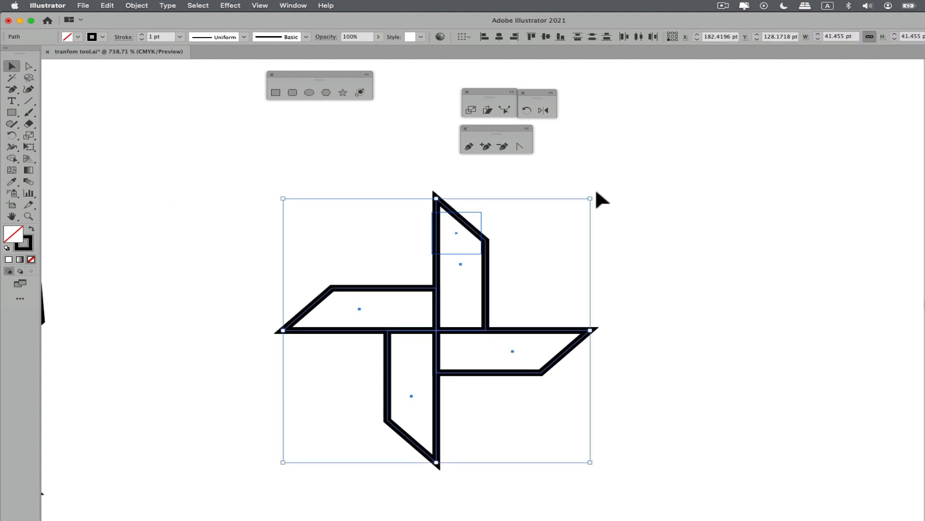
{"action": "left_click_drag", "start_coordinate": [593, 193], "coordinate": [628, 269]}
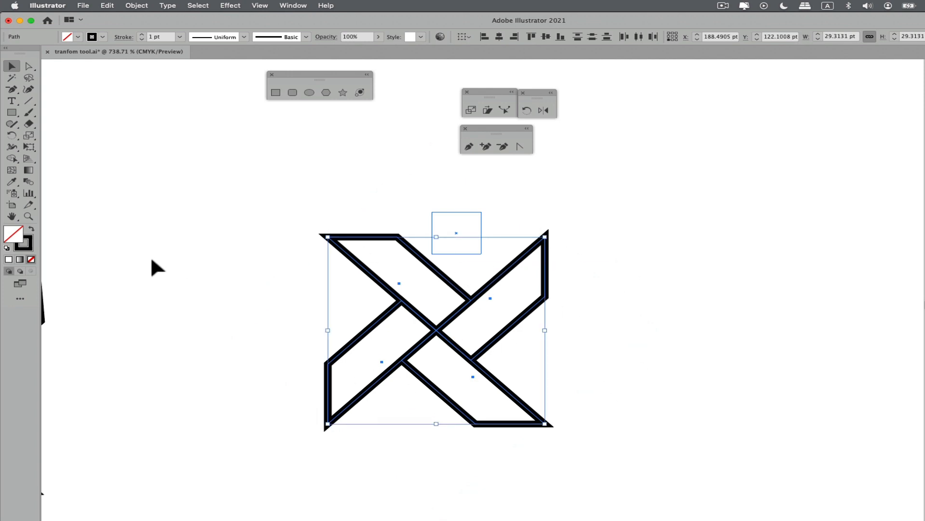
Draw a circle about 5.4 pt in diameter centred on the point where the four blades meet, and deselect it
{"action": "left_click", "coordinate": [309, 92]}
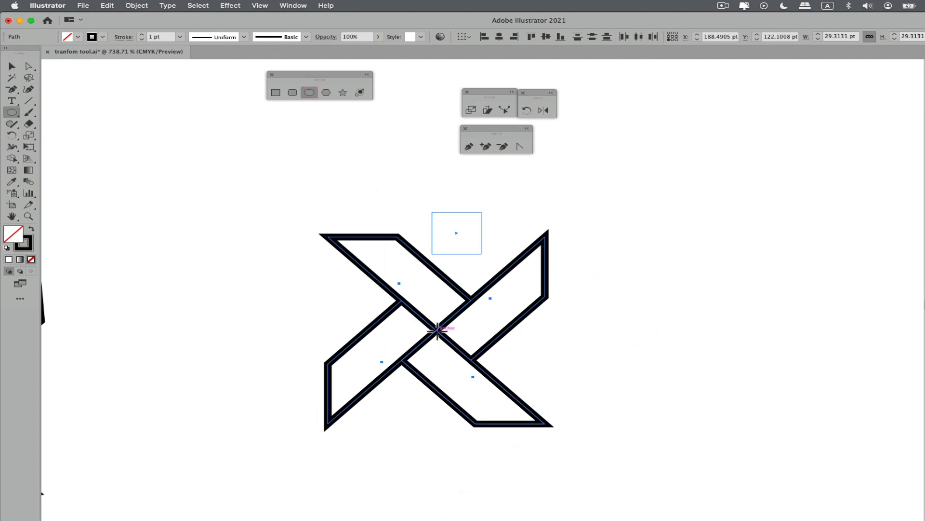
{"action": "left_click_drag", "start_coordinate": [438, 330], "coordinate": [457, 347]}
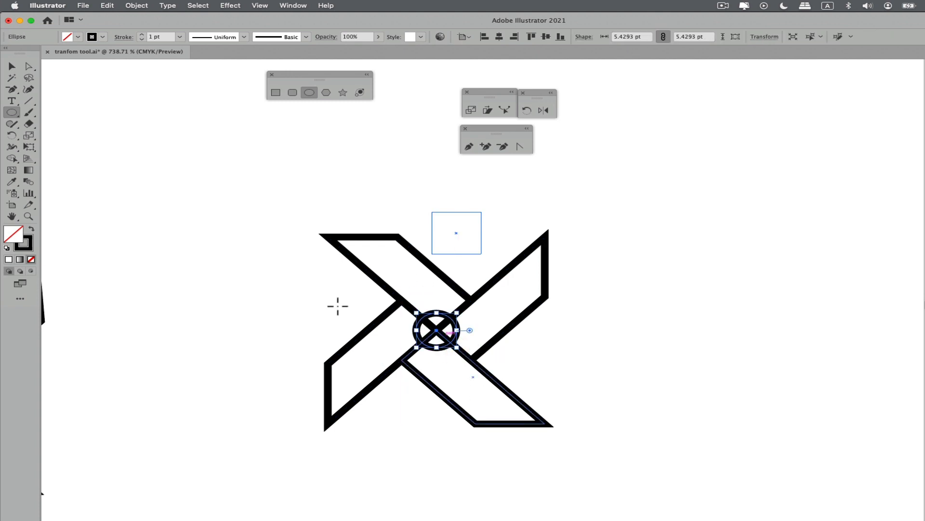
{"action": "left_click", "coordinate": [12, 66]}
{"action": "left_click", "coordinate": [154, 180]}
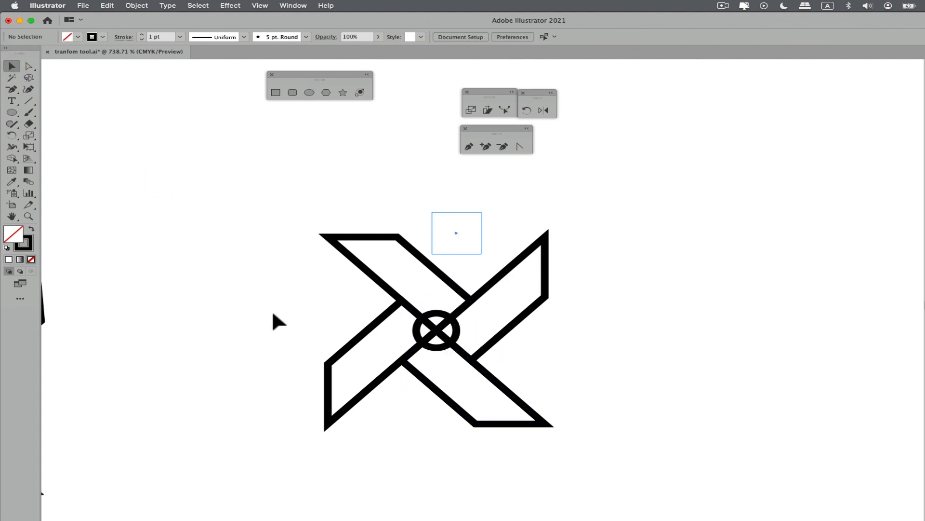
Apply the default white fill and black stroke to all the pinwheel's blades and its hub circle, and deselect them
{"action": "left_click_drag", "start_coordinate": [285, 286], "coordinate": [606, 403]}
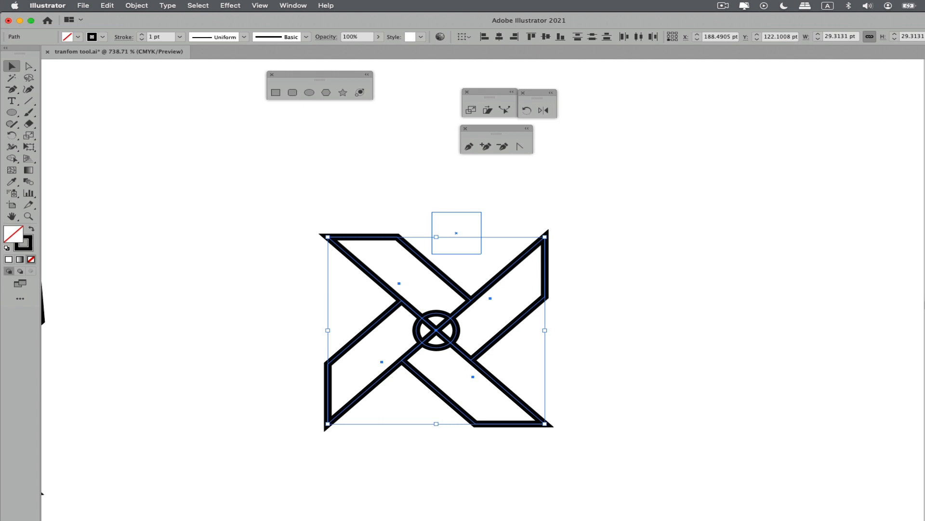
{"action": "key", "text": "d"}
{"action": "left_click", "coordinate": [671, 319]}
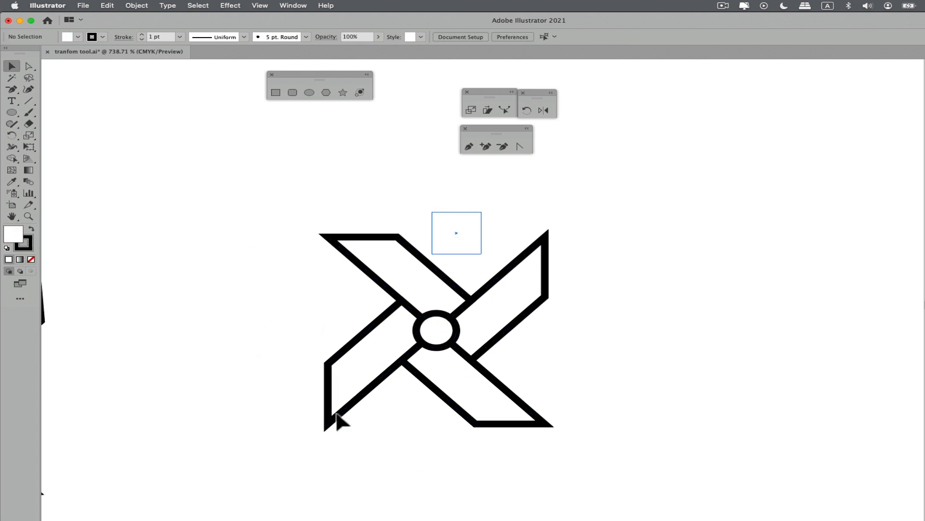
Select the whole new pinwheel and move it a little closer to the sample pinwheel
{"action": "left_click_drag", "start_coordinate": [582, 302], "coordinate": [469, 328]}
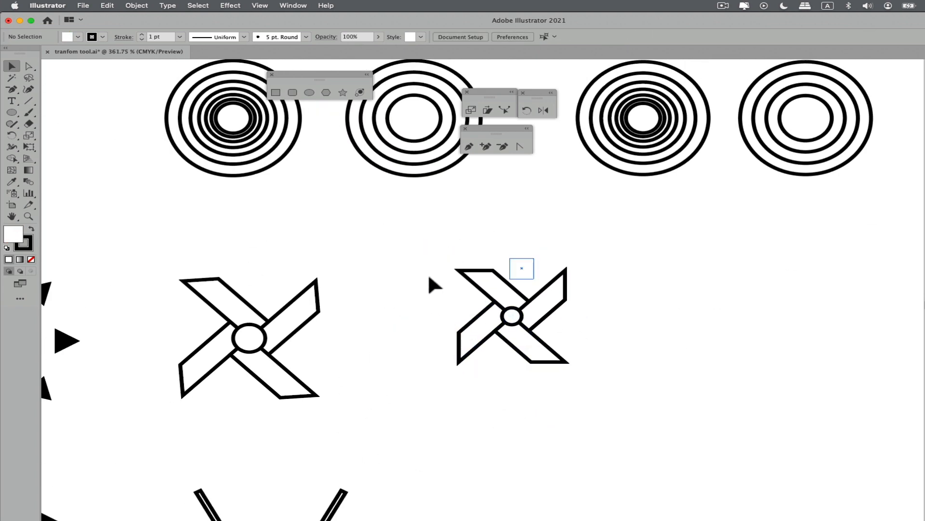
{"action": "left_click_drag", "start_coordinate": [426, 274], "coordinate": [554, 362]}
{"action": "left_click_drag", "start_coordinate": [502, 309], "coordinate": [594, 351]}
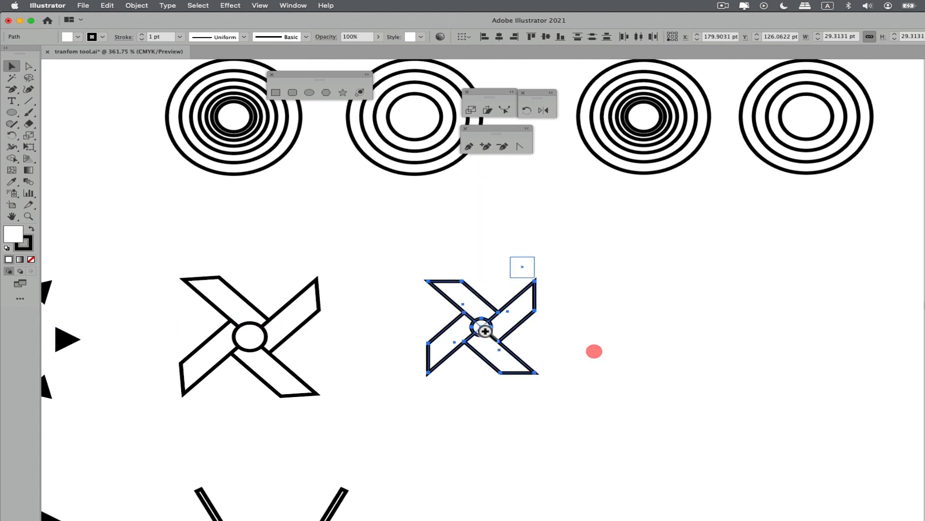
Delete the V-shaped pair of slanted bars below the sample pinwheel
{"action": "left_click_drag", "start_coordinate": [485, 331], "coordinate": [626, 288]}
{"action": "left_click_drag", "start_coordinate": [529, 234], "coordinate": [463, 248]}
{"action": "left_click_drag", "start_coordinate": [482, 325], "coordinate": [552, 287]}
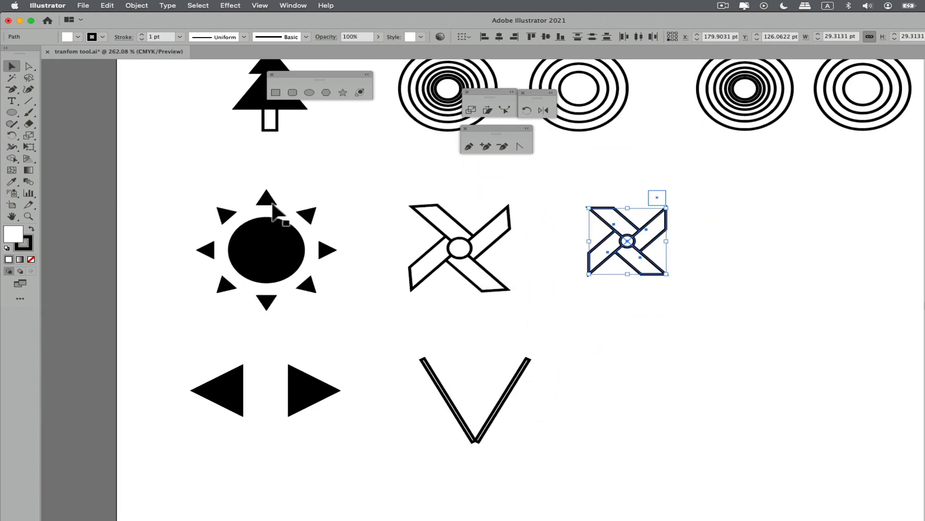
{"action": "left_click_drag", "start_coordinate": [641, 326], "coordinate": [511, 310]}
{"action": "left_click_drag", "start_coordinate": [479, 324], "coordinate": [510, 273]}
{"action": "left_click_drag", "start_coordinate": [425, 293], "coordinate": [435, 292]}
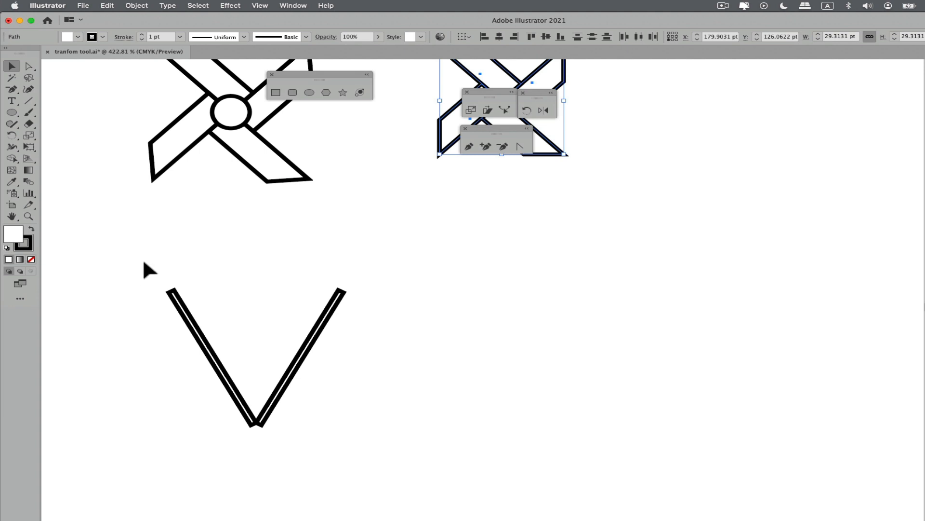
{"action": "left_click_drag", "start_coordinate": [143, 262], "coordinate": [360, 457]}
{"action": "key", "text": "Delete"}
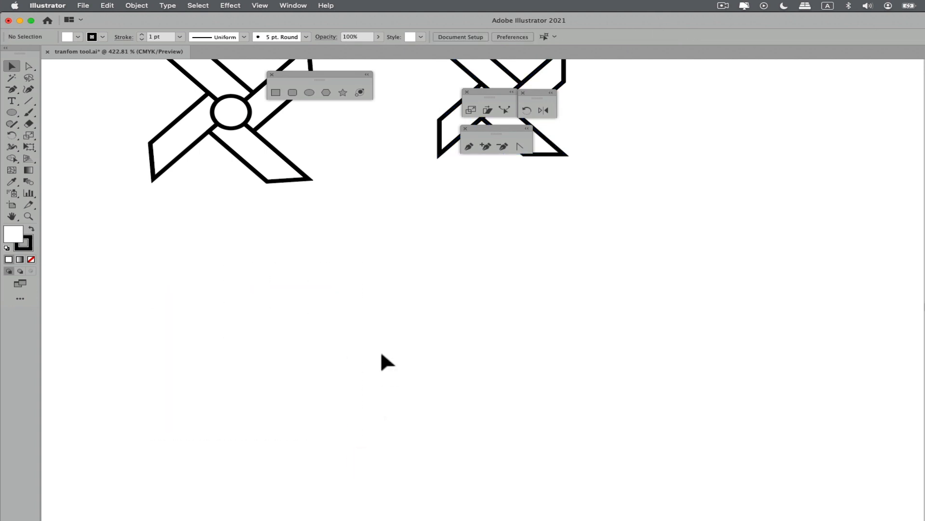
Draw a circle about 17.4 pt in diameter in the empty area below the two pinwheels, and deselect it
{"action": "left_click", "coordinate": [309, 92]}
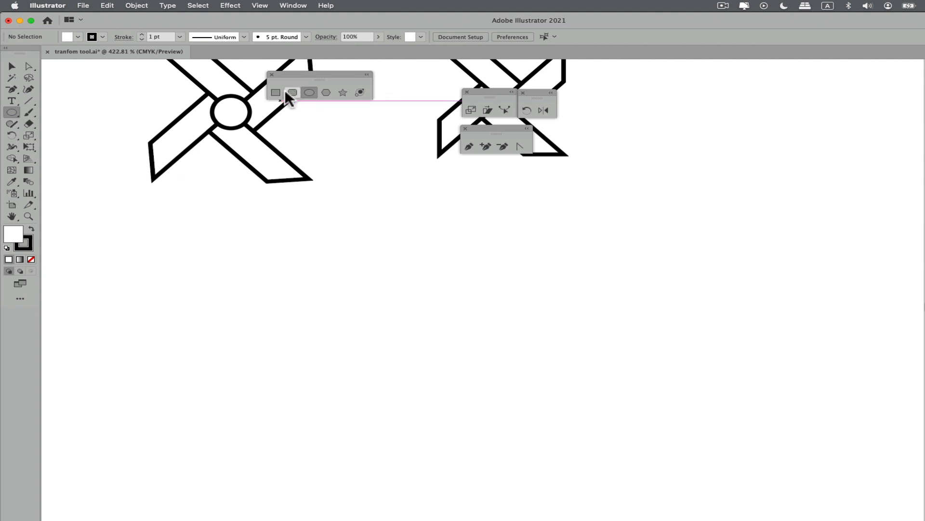
{"action": "left_click_drag", "start_coordinate": [376, 363], "coordinate": [416, 384]}
{"action": "left_click", "coordinate": [29, 66]}
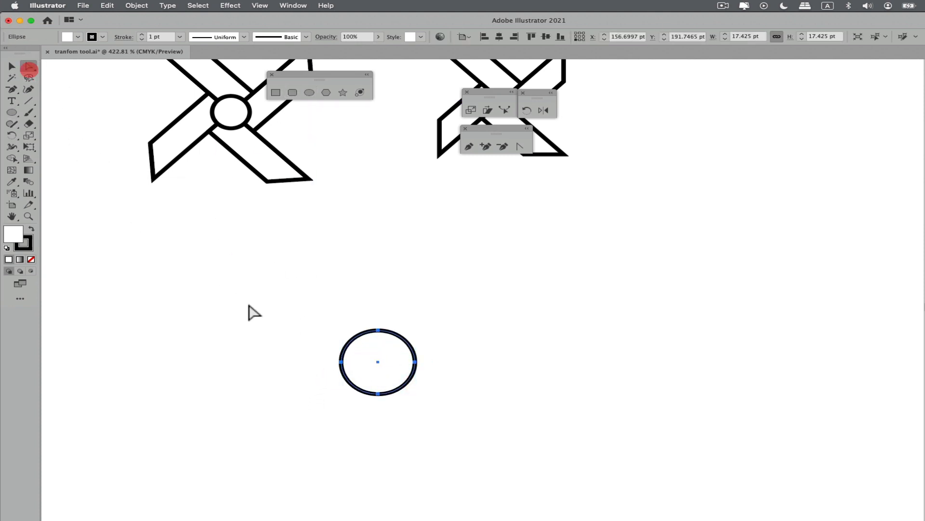
{"action": "left_click", "coordinate": [247, 310]}
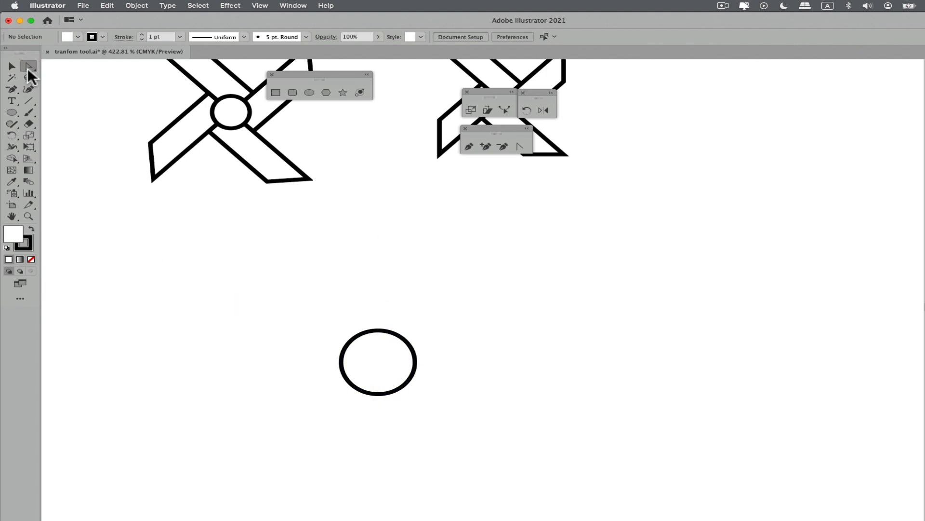
Turn the circle into a closed upper half circle by deleting its lowest anchor point and joining the open ends, and deselect it
{"action": "left_click", "coordinate": [379, 395]}
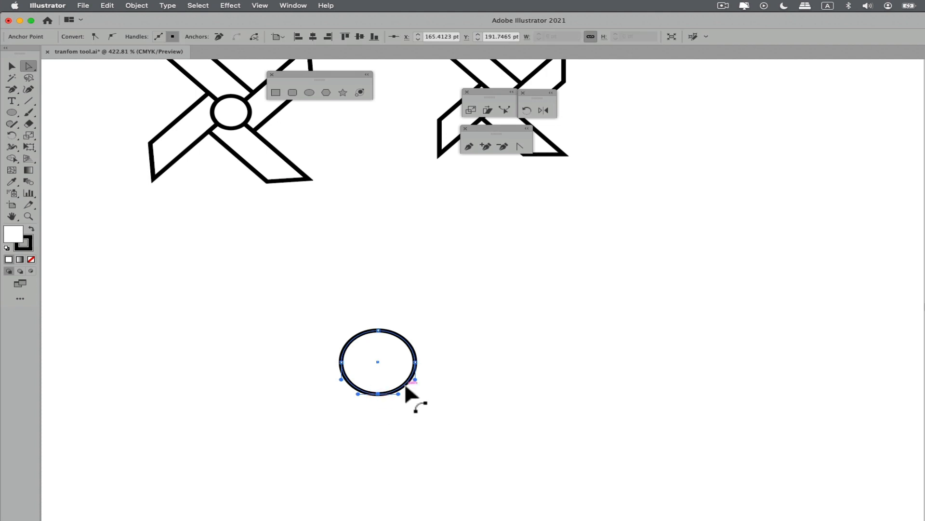
{"action": "key", "text": "Delete"}
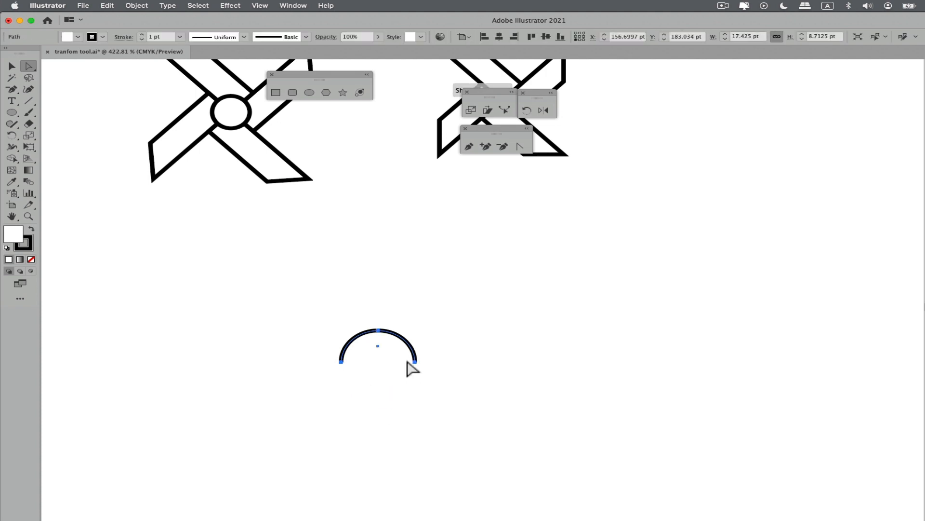
{"action": "key", "text": "super+j"}
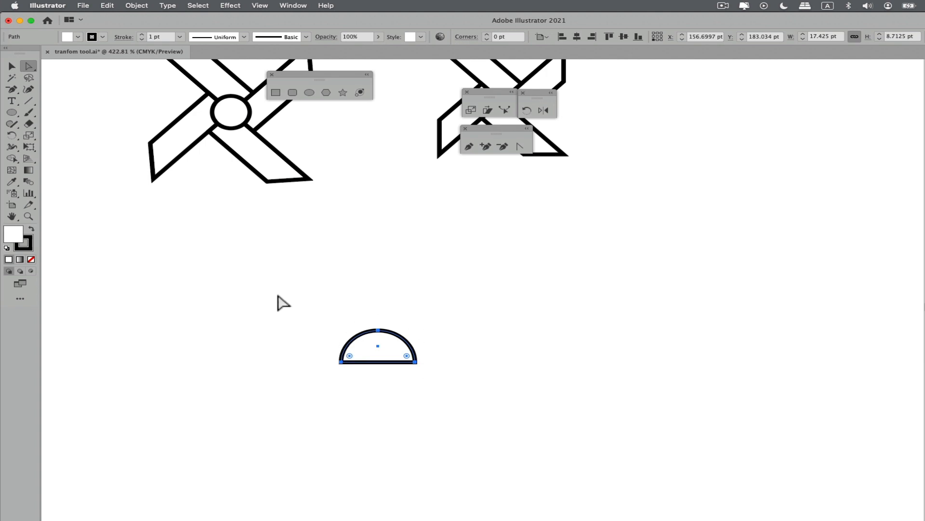
{"action": "left_click", "coordinate": [11, 66]}
{"action": "left_click", "coordinate": [346, 310]}
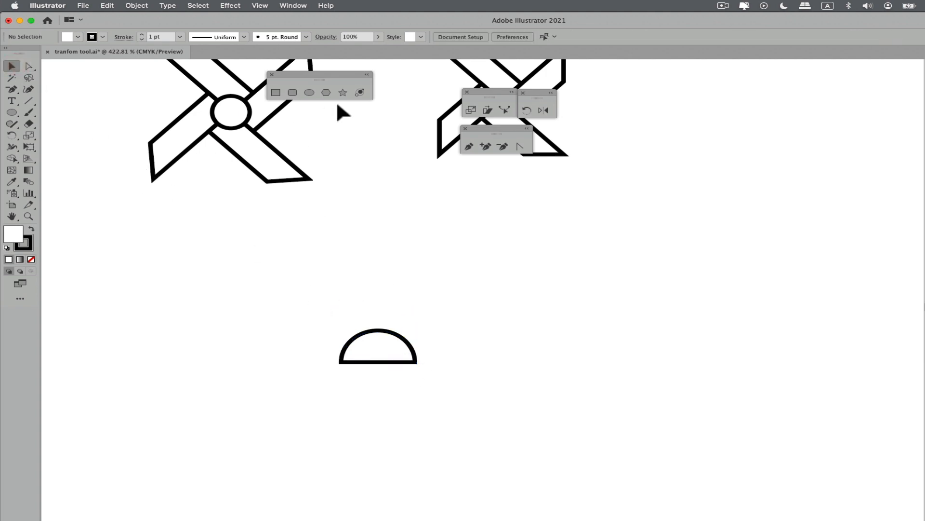
Draw a narrow upright rectangle about 2.6 by 51 pt centred on the half circle, and send it to the back
{"action": "left_click", "coordinate": [275, 92]}
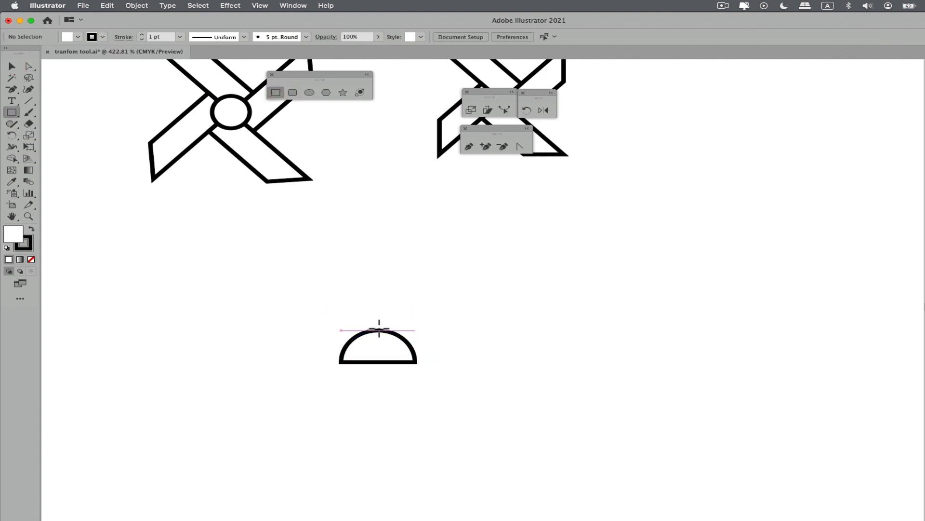
{"action": "left_click_drag", "start_coordinate": [379, 330], "coordinate": [411, 202]}
{"action": "left_click", "coordinate": [11, 66]}
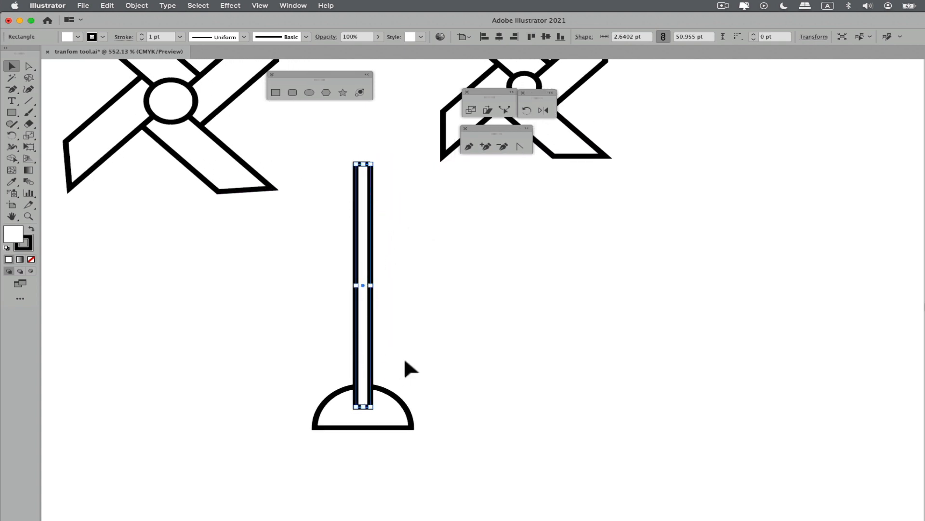
{"action": "key", "text": "a"}
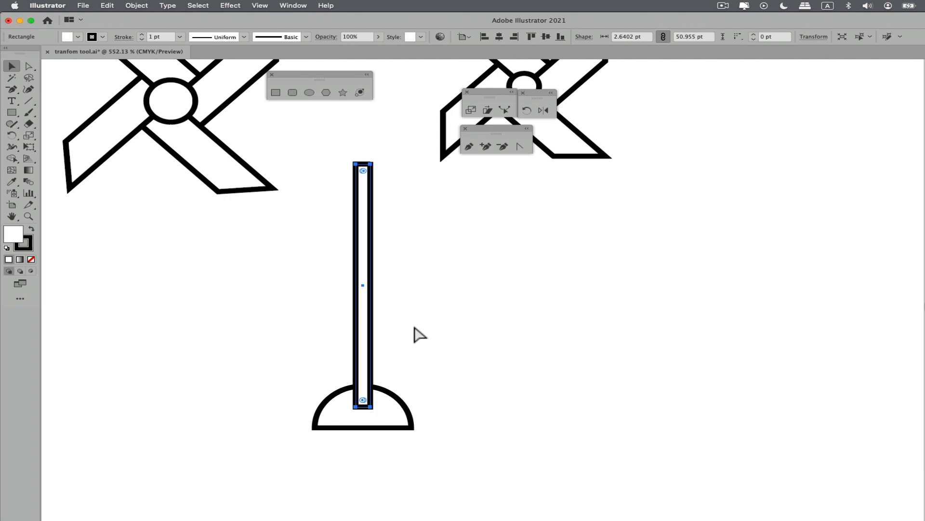
{"action": "key", "text": "shift+super+bracketleft"}
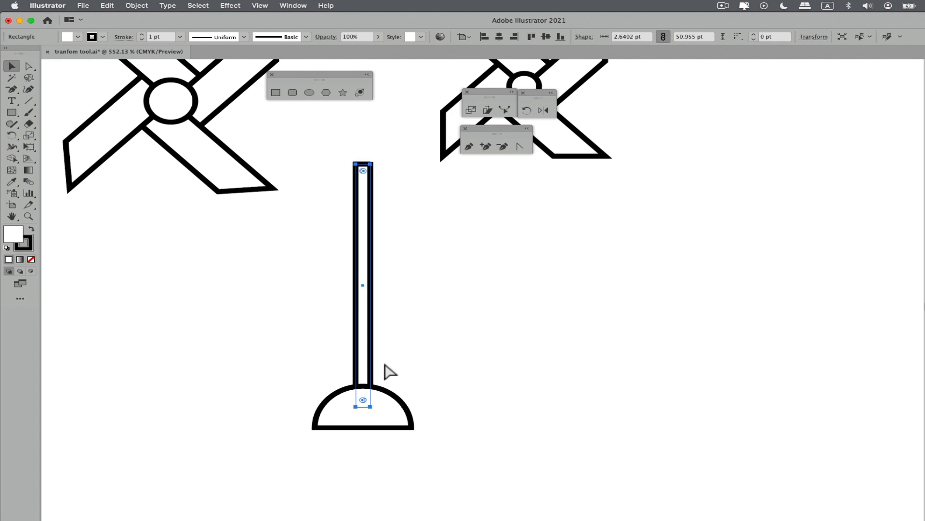
{"action": "left_click", "coordinate": [392, 293]}
Taper the upright bar by scaling its two top anchor points closer together, and deselect it
{"action": "left_click", "coordinate": [28, 66]}
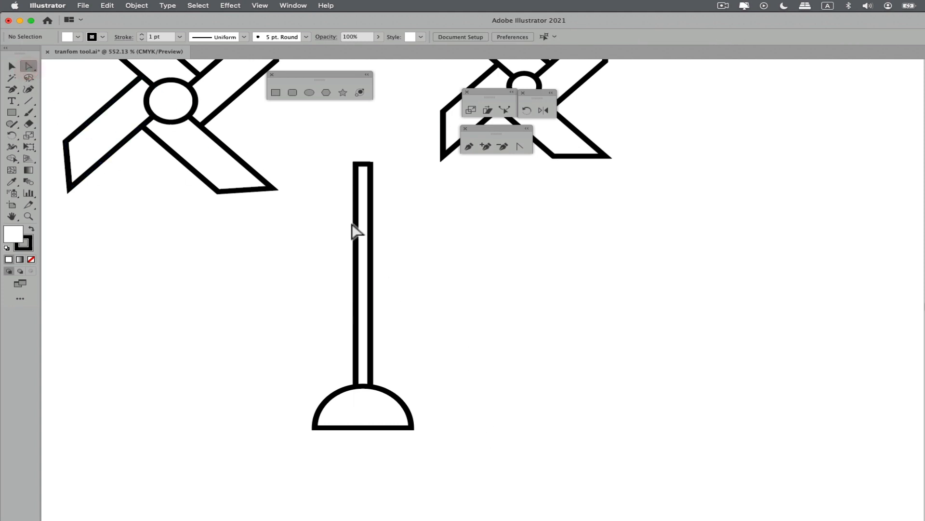
{"action": "left_click_drag", "start_coordinate": [343, 153], "coordinate": [390, 184]}
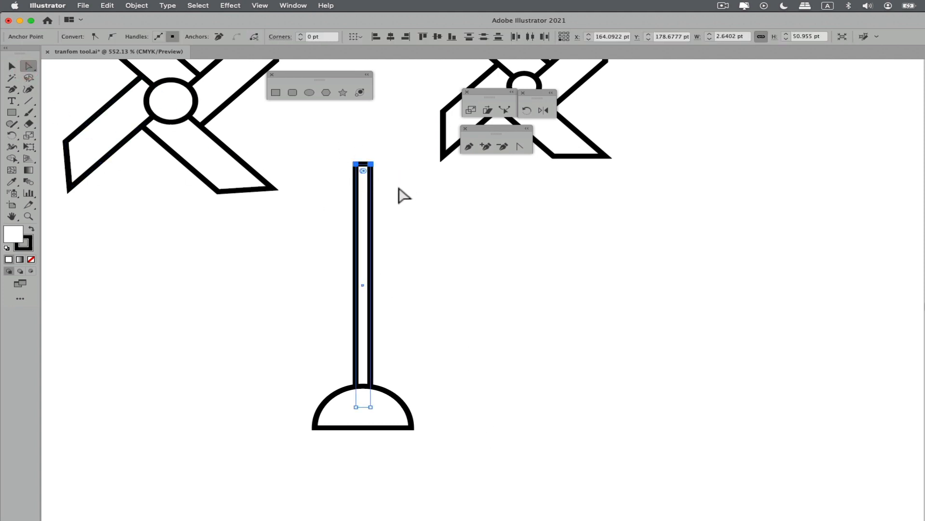
{"action": "left_click", "coordinate": [471, 109]}
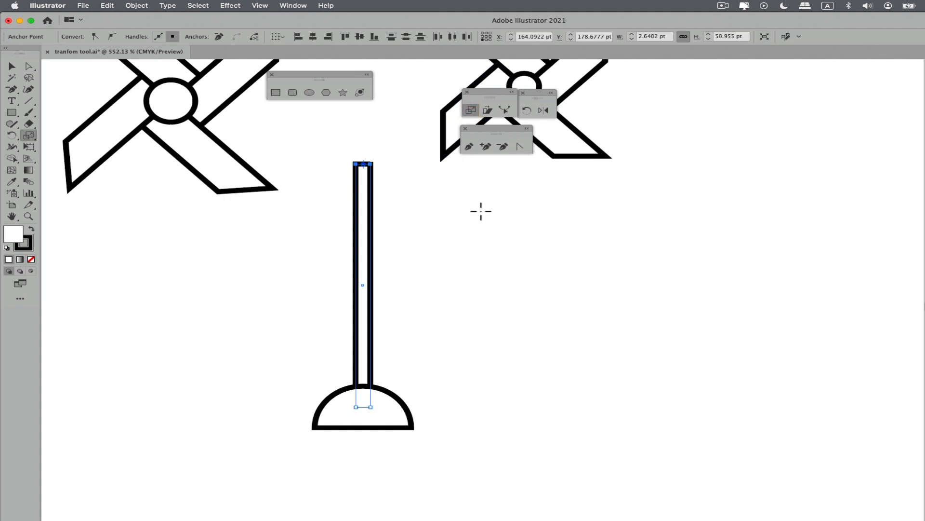
{"action": "left_click_drag", "start_coordinate": [481, 213], "coordinate": [398, 227]}
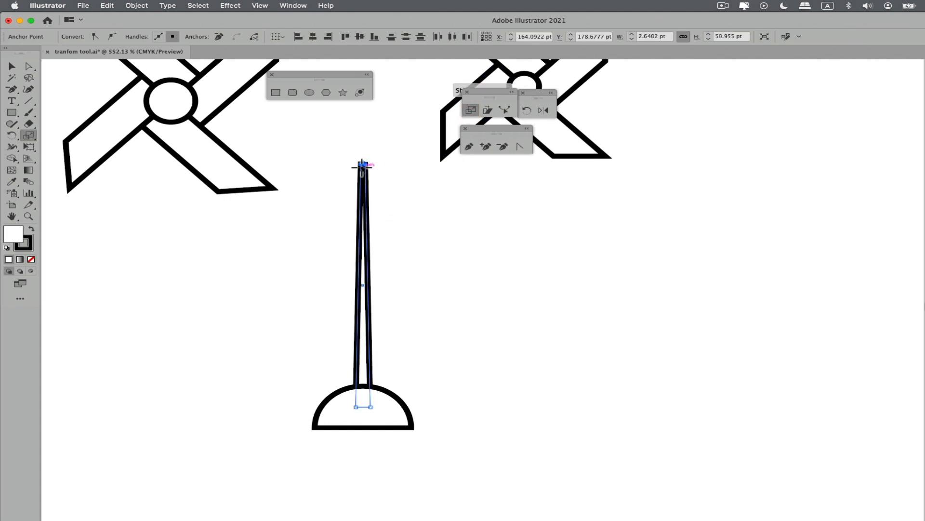
{"action": "left_click", "coordinate": [12, 66]}
{"action": "left_click", "coordinate": [289, 304]}
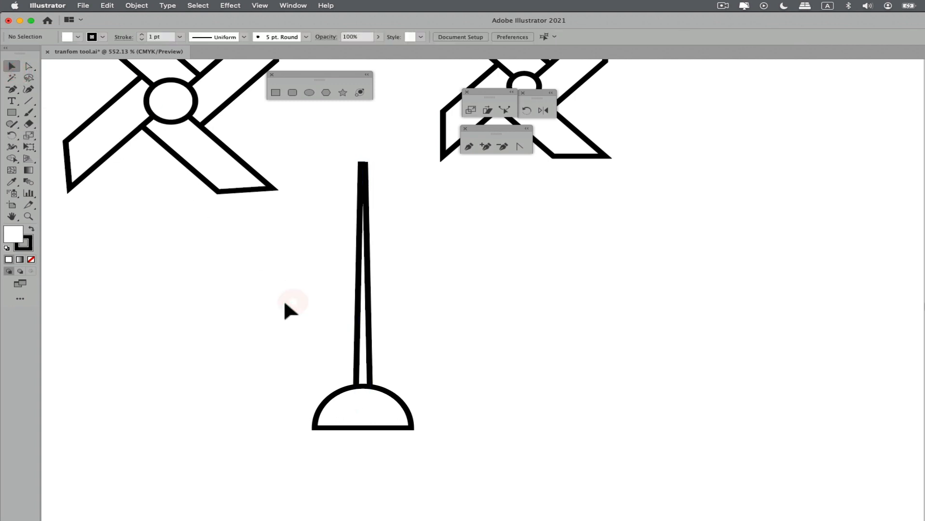
Draw a circle about 3.6 pt in diameter centred on the tip of the tapered bar, and deselect it
{"action": "left_click", "coordinate": [310, 91]}
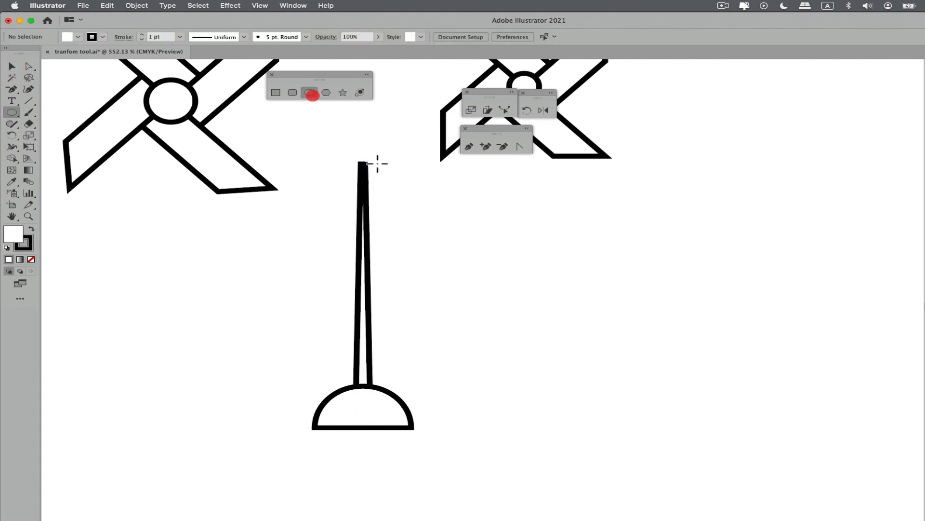
{"action": "left_click_drag", "start_coordinate": [364, 163], "coordinate": [374, 172]}
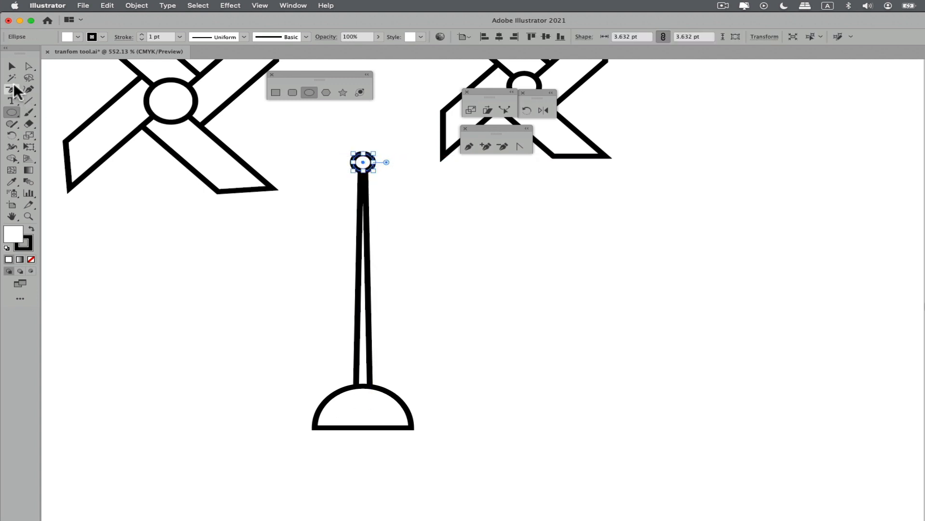
{"action": "left_click", "coordinate": [11, 66]}
{"action": "left_click", "coordinate": [185, 258]}
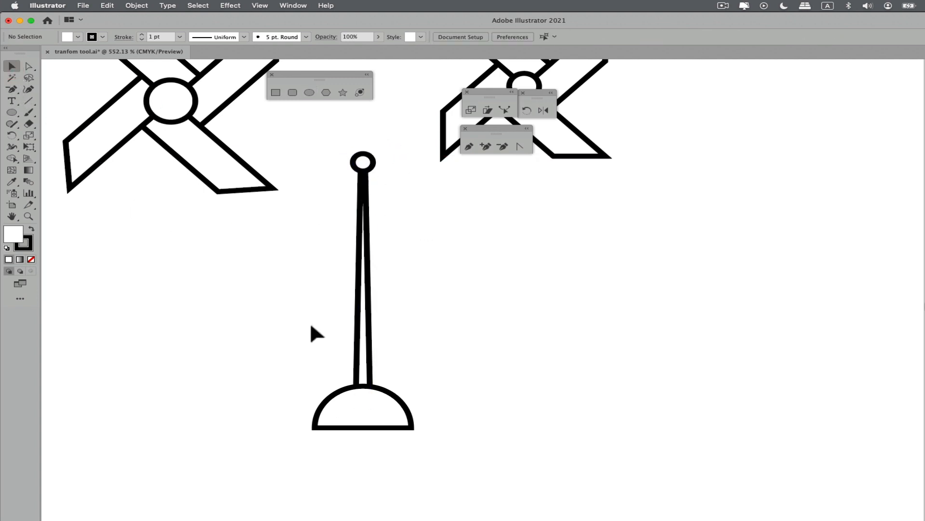
Move the half circle, tapered bar and tip circle together slightly down, away from the pinwheels, and deselect everything
{"action": "mouse_move", "coordinate": [323, 148]}
{"action": "left_mouse_down"}
{"action": "mouse_move", "coordinate": [429, 419]}
{"action": "mouse_move", "coordinate": [423, 438]}
{"action": "left_mouse_up"}
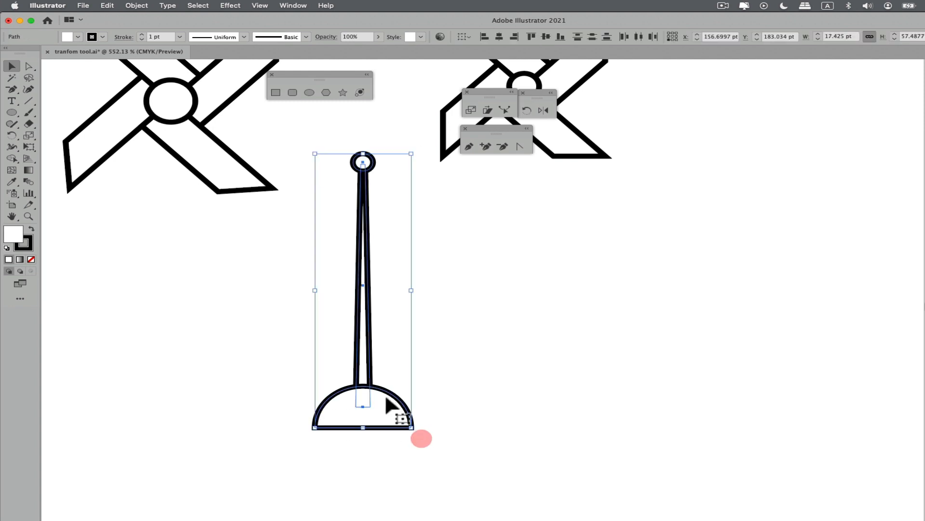
{"action": "left_click_drag", "start_coordinate": [386, 405], "coordinate": [398, 436]}
{"action": "scroll", "coordinate": [424, 351], "scroll_direction": "down", "scroll_amount": 3}
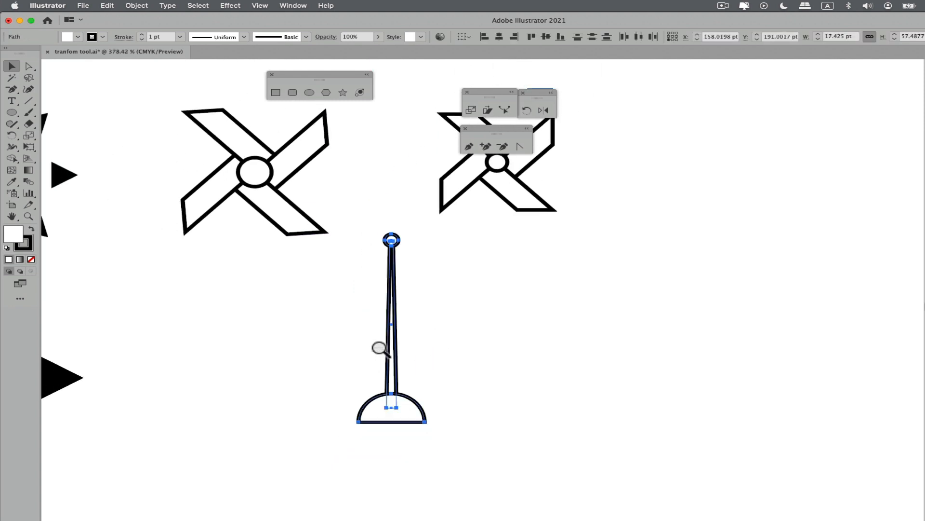
{"action": "mouse_move", "coordinate": [378, 347]}
{"action": "left_mouse_down"}
{"action": "mouse_move", "coordinate": [399, 337]}
{"action": "mouse_move", "coordinate": [384, 369]}
{"action": "mouse_move", "coordinate": [384, 361]}
{"action": "left_mouse_up"}
{"action": "left_click", "coordinate": [443, 343]}
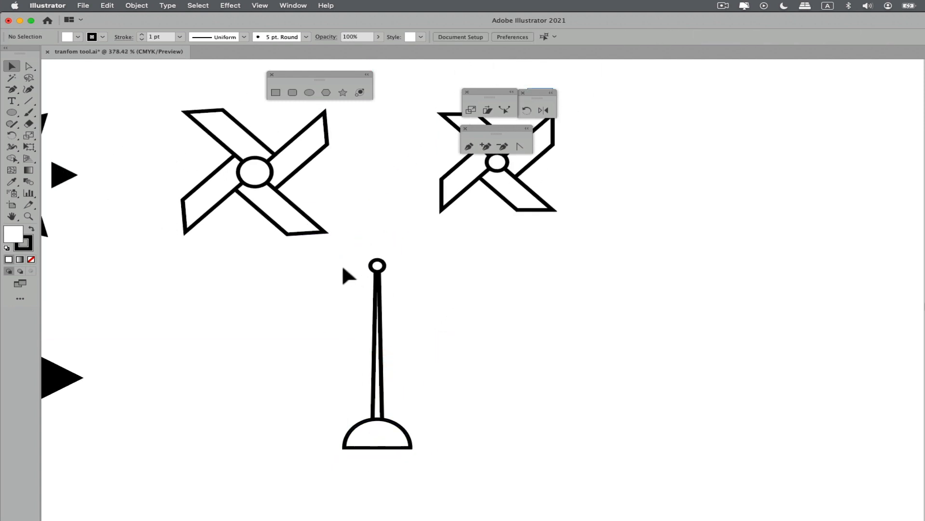
{"action": "left_click_drag", "start_coordinate": [431, 326], "coordinate": [430, 327]}
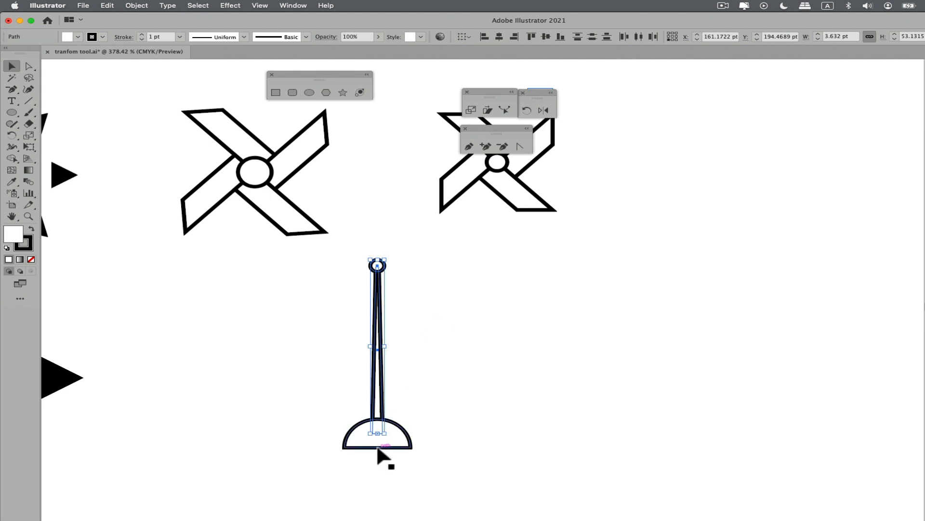
{"action": "left_click", "coordinate": [426, 433]}
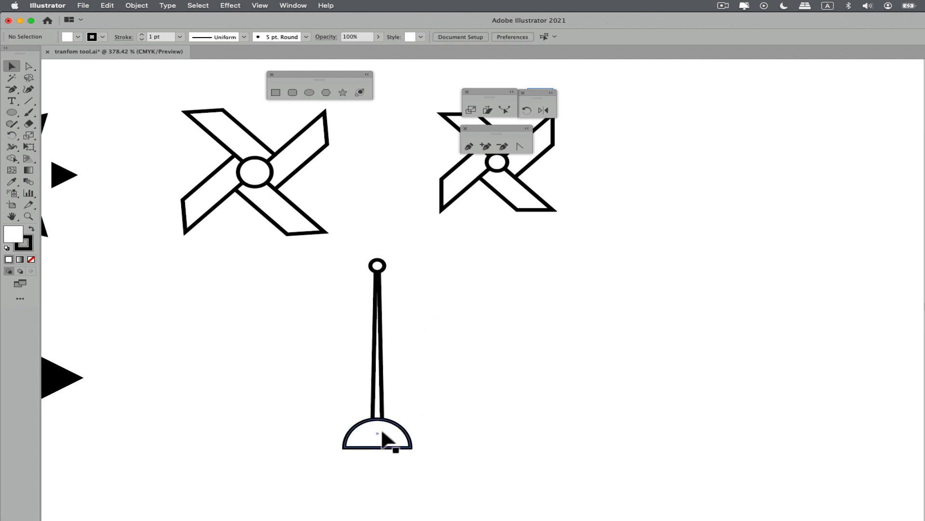
Show the rulers and place a vertical guide through the centre of the half circle
{"action": "left_click", "coordinate": [387, 437], "text": "super"}
{"action": "scroll", "coordinate": [482, 411], "scroll_direction": "up", "scroll_amount": 2}
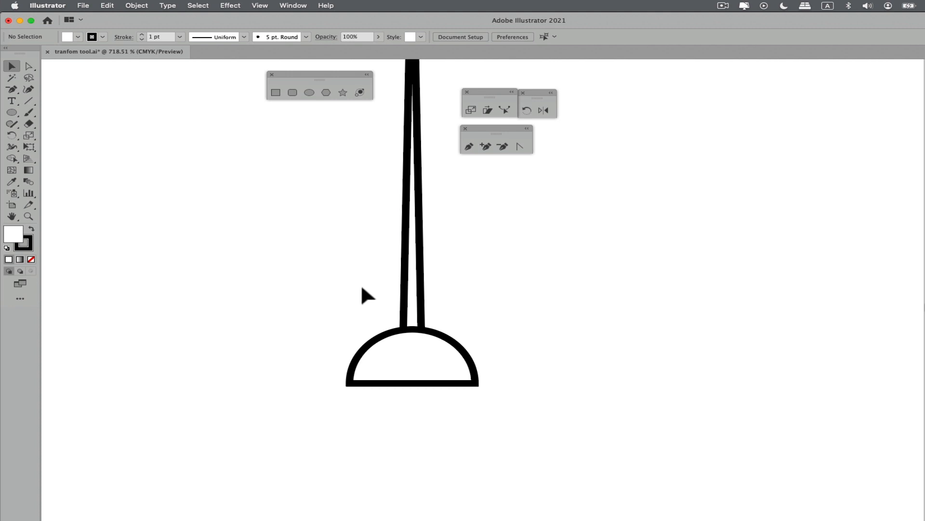
{"action": "key", "text": "super+r"}
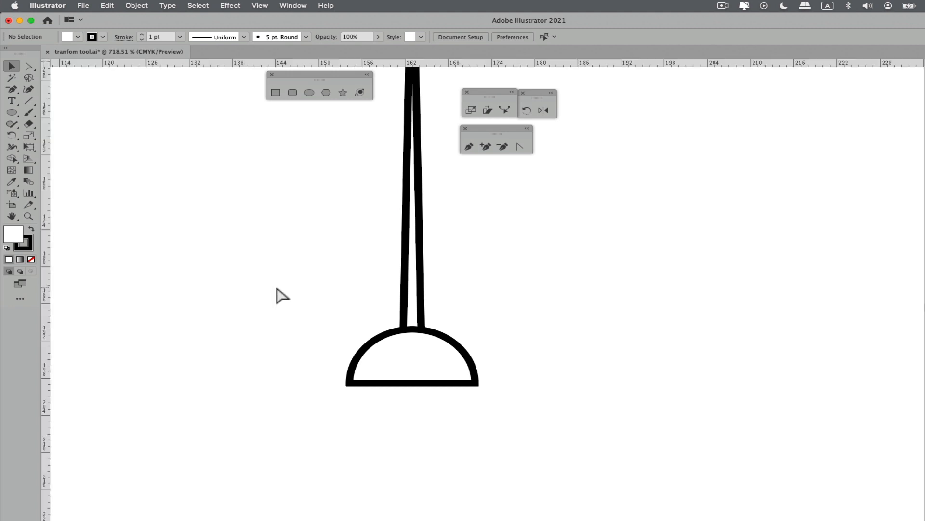
{"action": "left_click_drag", "start_coordinate": [50, 333], "coordinate": [411, 326]}
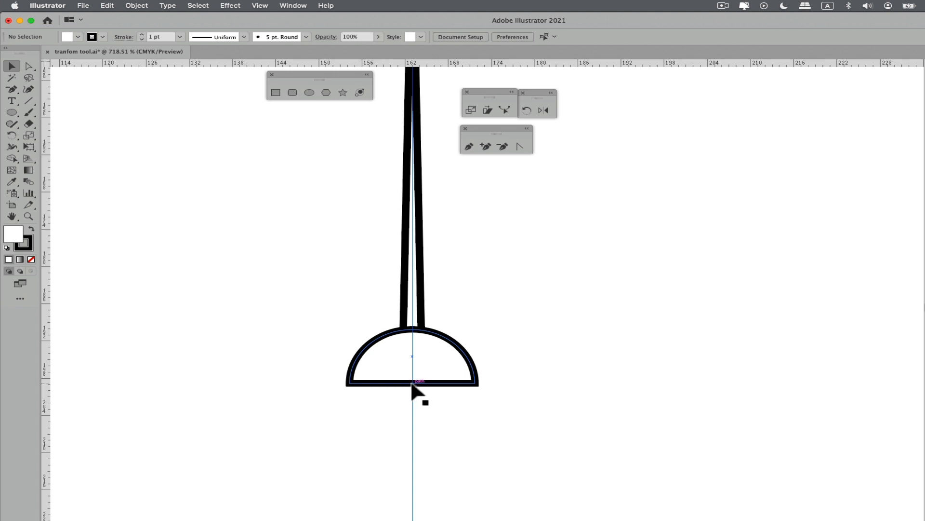
Select the tapered bar together with the circle at its tip, and activate the Rotate tool
{"action": "left_click_drag", "start_coordinate": [343, 221], "coordinate": [470, 249]}
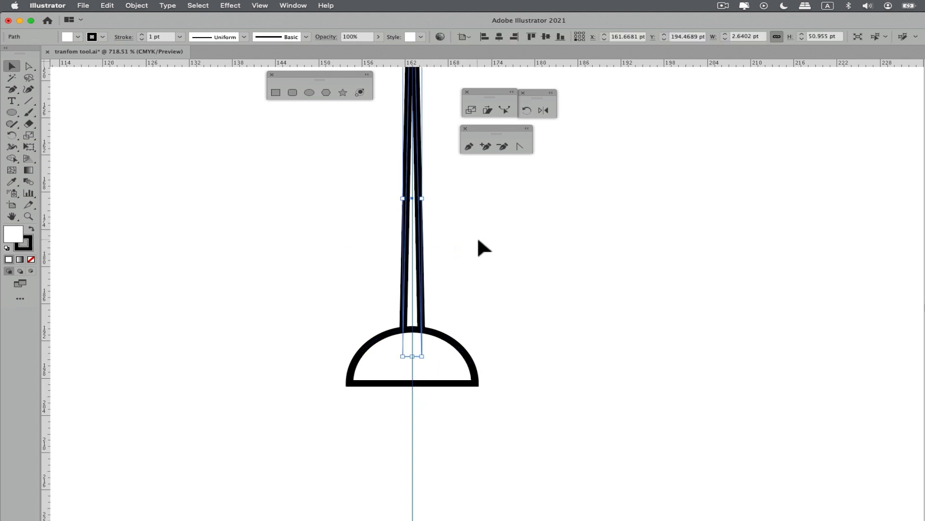
{"action": "scroll", "coordinate": [475, 242], "scroll_direction": "down", "scroll_amount": 2}
{"action": "scroll", "coordinate": [409, 217], "scroll_direction": "up", "scroll_amount": 3}
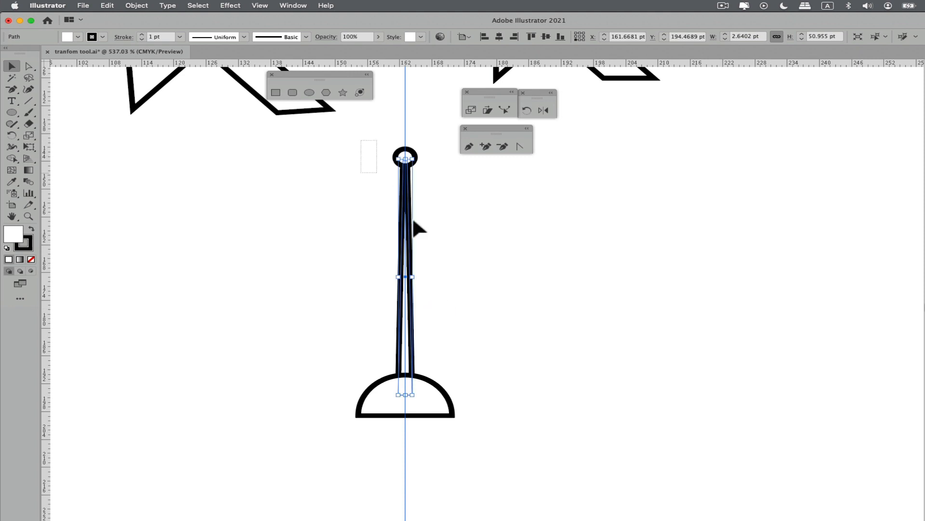
{"action": "left_click_drag", "start_coordinate": [413, 221], "coordinate": [437, 284]}
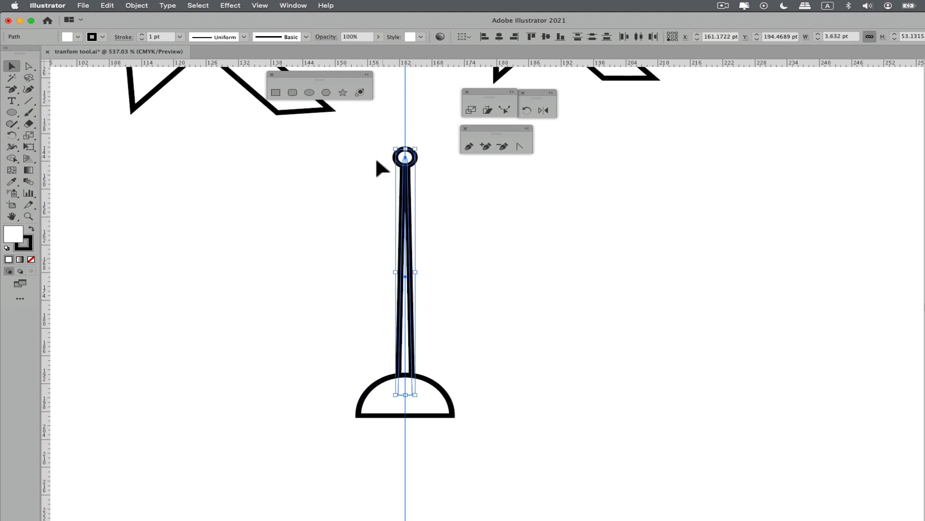
{"action": "left_click", "coordinate": [528, 110]}
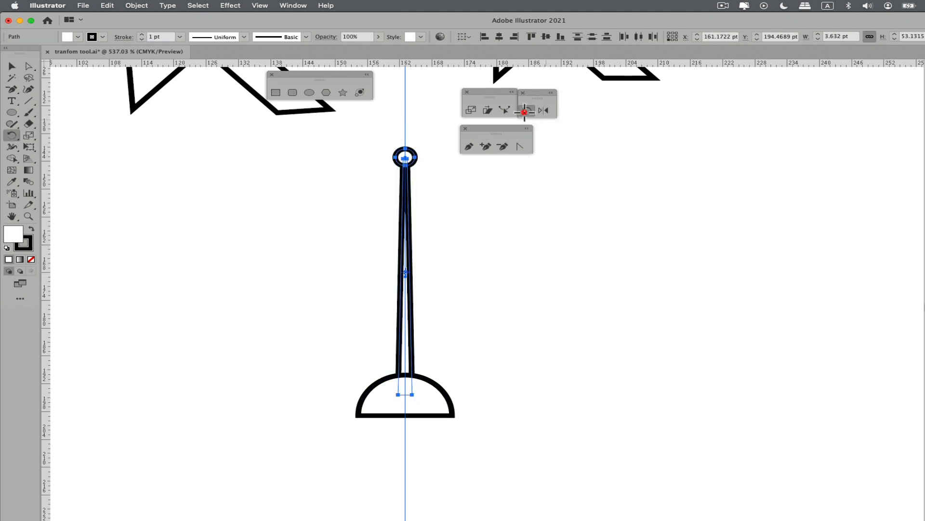
Try rotating the bar and tip circle freehand about the midpoint of the half circle's flat edge, and undo it
{"action": "left_click", "coordinate": [406, 414]}
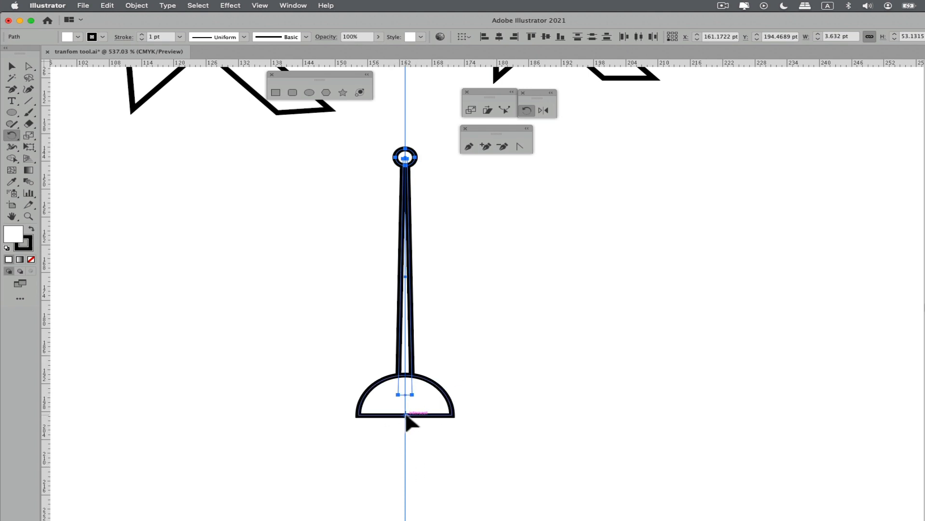
{"action": "left_click_drag", "start_coordinate": [649, 278], "coordinate": [781, 486]}
{"action": "left_click_drag", "start_coordinate": [548, 290], "coordinate": [525, 238]}
{"action": "key", "text": "super+z"}
Try rotating a copy of the bar and tip circle 30° about the midpoint of the half circle's flat edge, and undo it
{"action": "left_click", "coordinate": [406, 414], "text": "alt"}
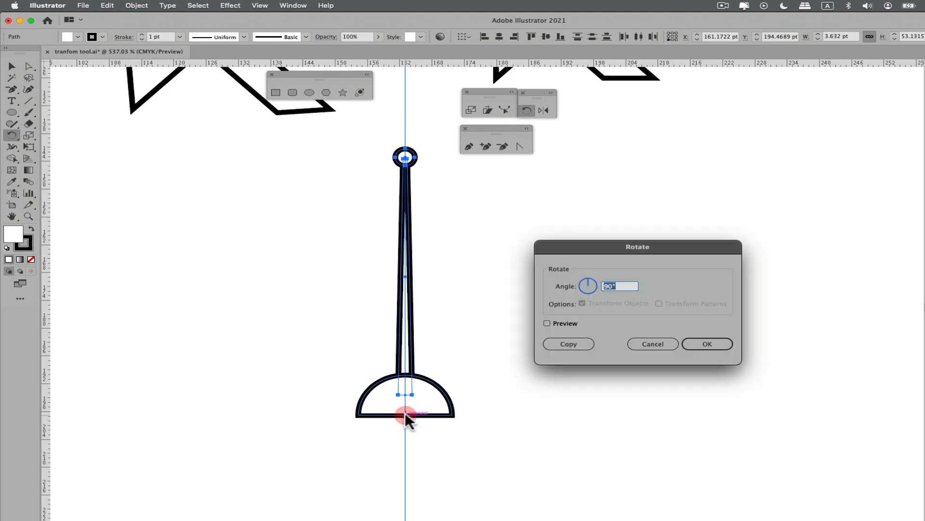
{"action": "left_click", "coordinate": [551, 321]}
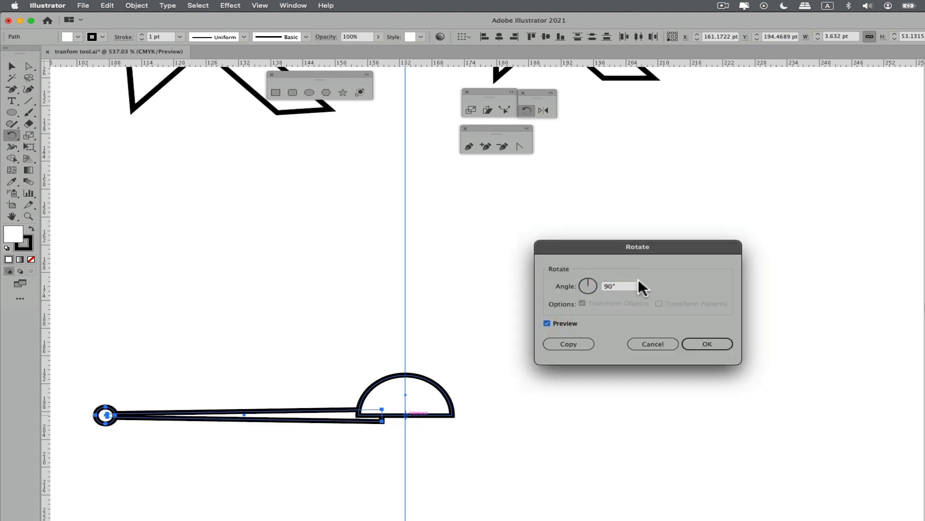
{"action": "type", "text": "30"}
{"action": "left_click", "coordinate": [547, 324]}
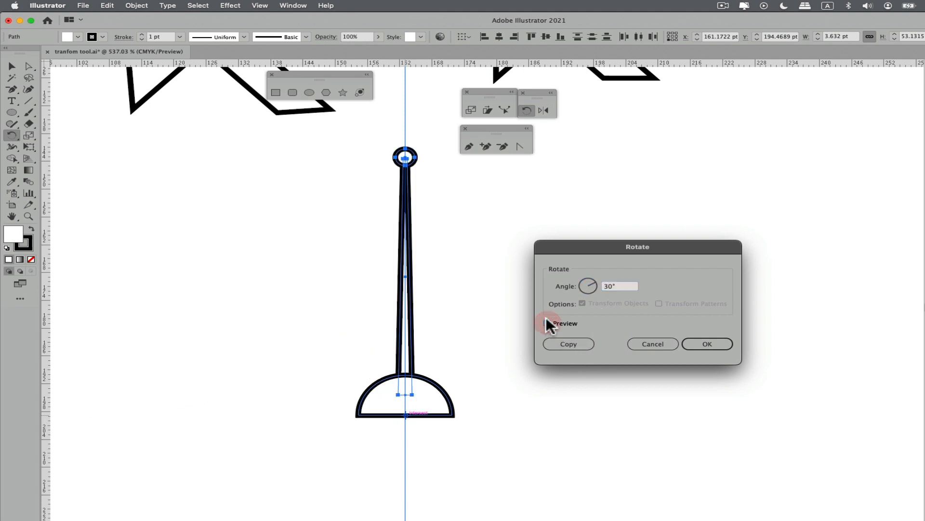
{"action": "left_click", "coordinate": [547, 320]}
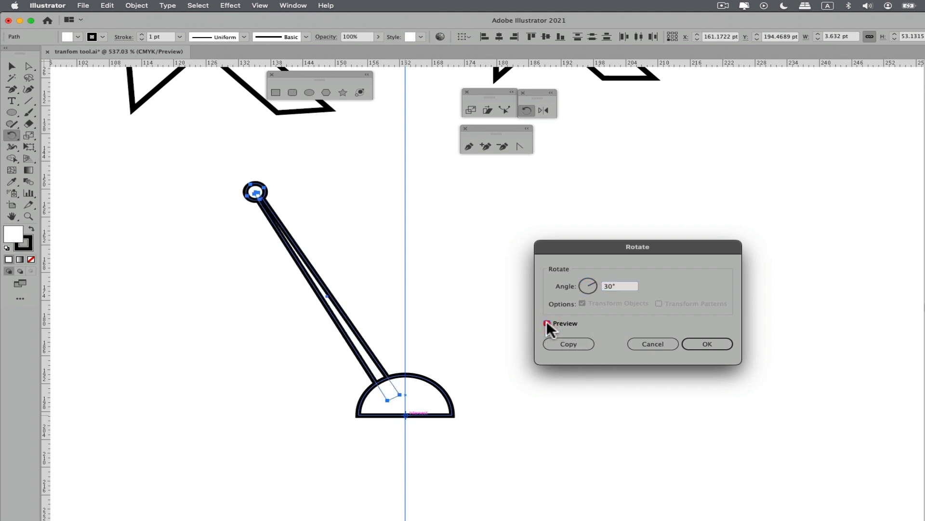
{"action": "left_click", "coordinate": [547, 320]}
{"action": "left_click", "coordinate": [548, 320]}
{"action": "left_click", "coordinate": [548, 320]}
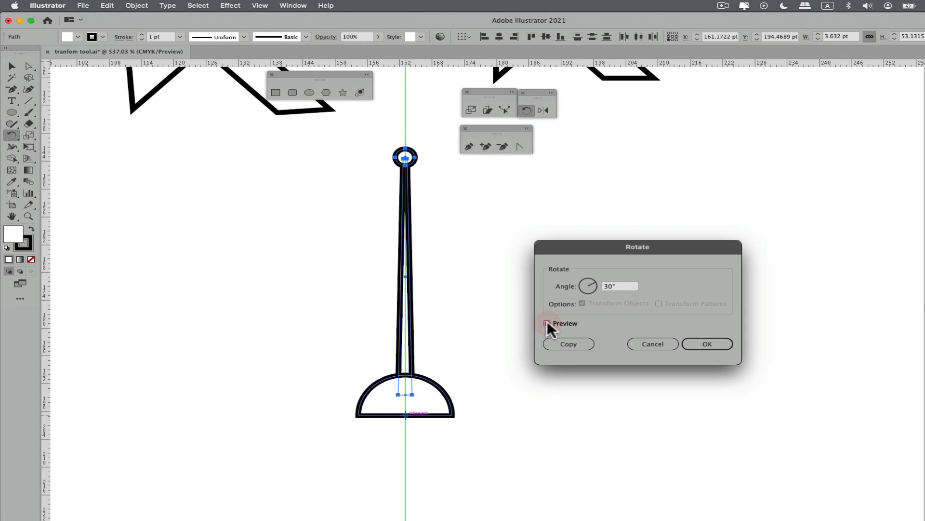
{"action": "left_click", "coordinate": [549, 321]}
{"action": "left_click", "coordinate": [567, 343]}
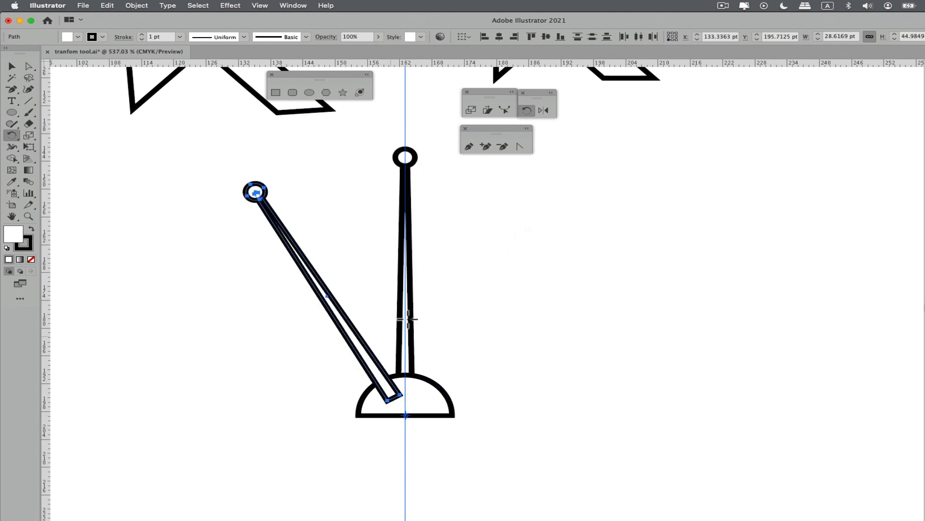
{"action": "left_click", "coordinate": [11, 66]}
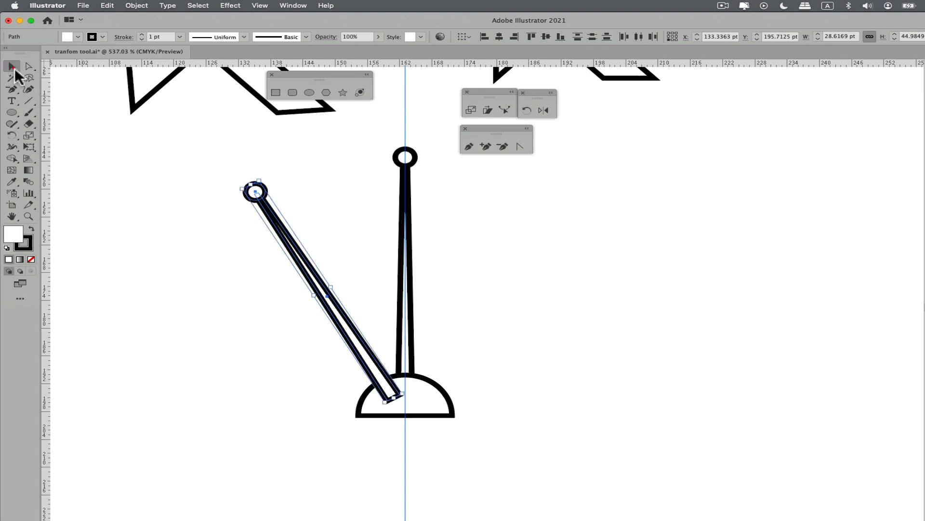
{"action": "key", "text": "ctrl+z"}
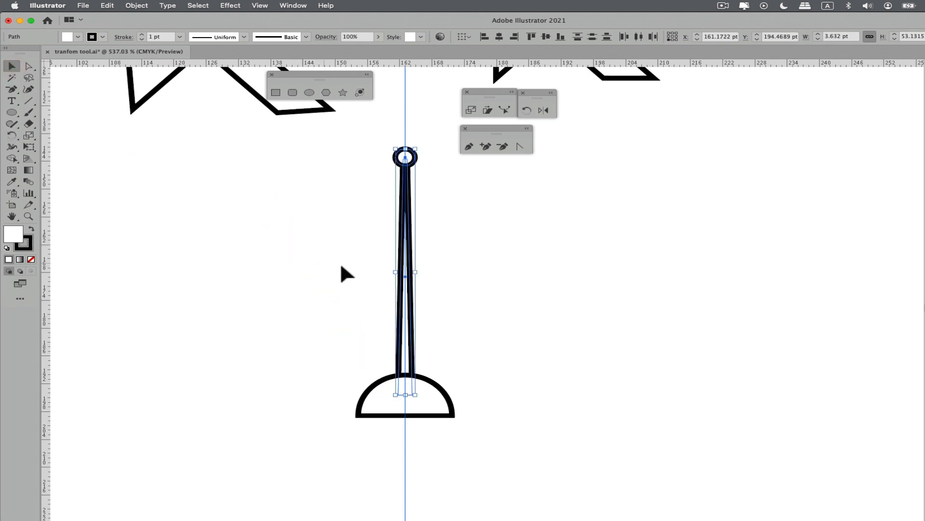
Rotate the original bar and tip circle 30° about the midpoint of the half circle's flat edge, without copying
{"action": "left_click", "coordinate": [526, 110]}
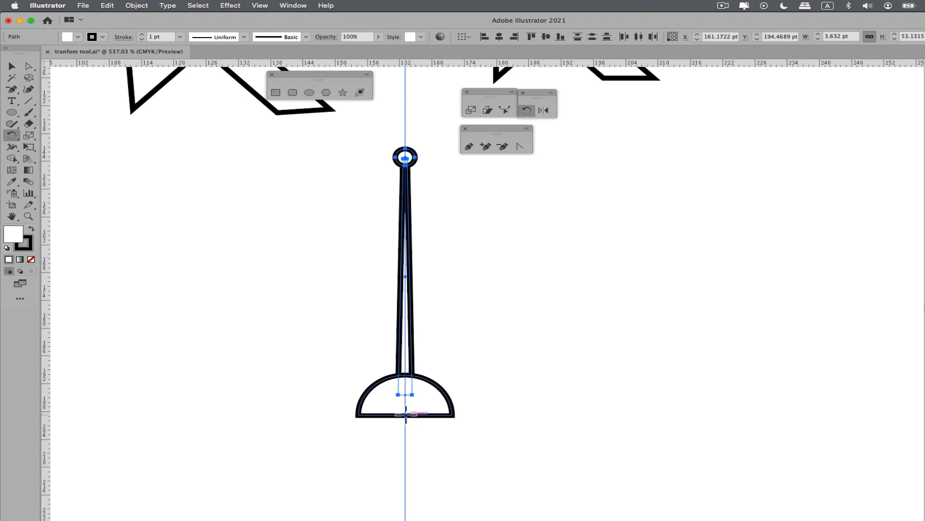
{"action": "left_click", "coordinate": [406, 414], "text": "alt"}
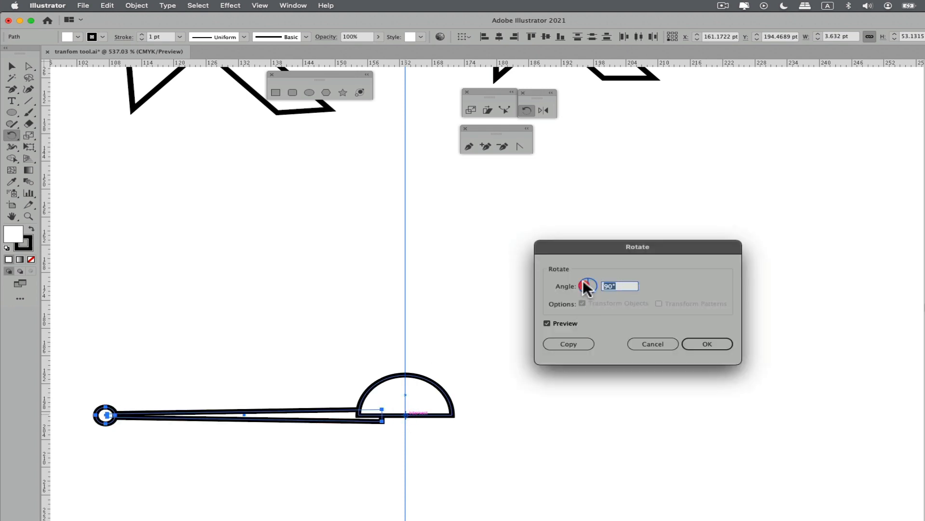
{"action": "type", "text": "30"}
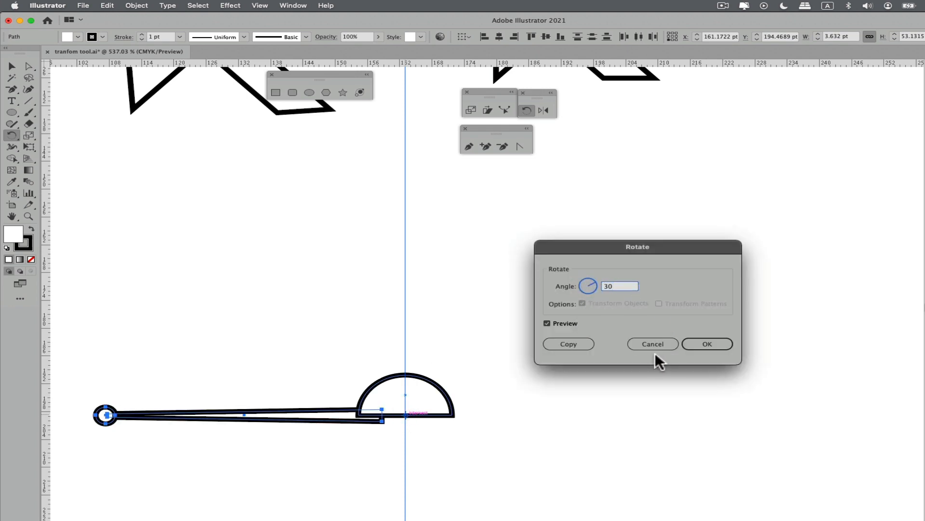
{"action": "left_click", "coordinate": [718, 345]}
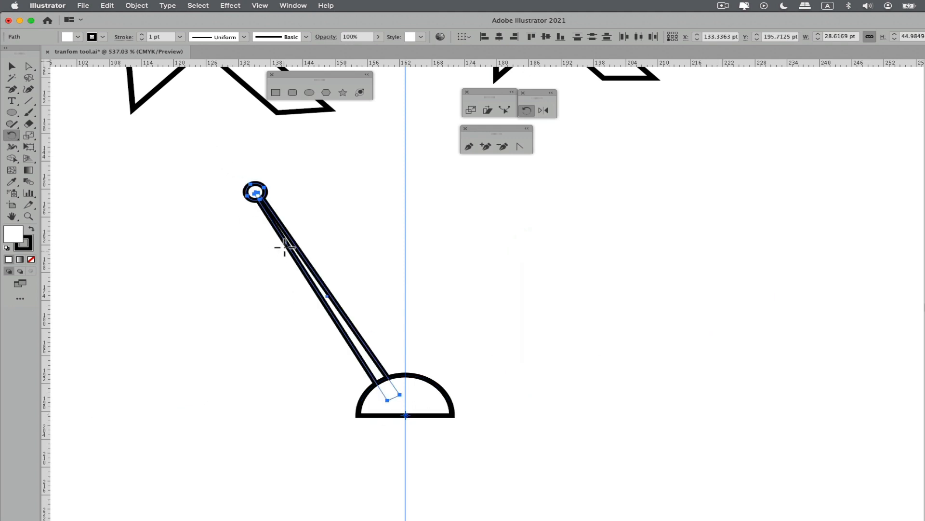
Reflect a copy of the tilted bar and tip circle across the vertical guide, using the half circle's base midpoint as origin
{"action": "left_click", "coordinate": [542, 110]}
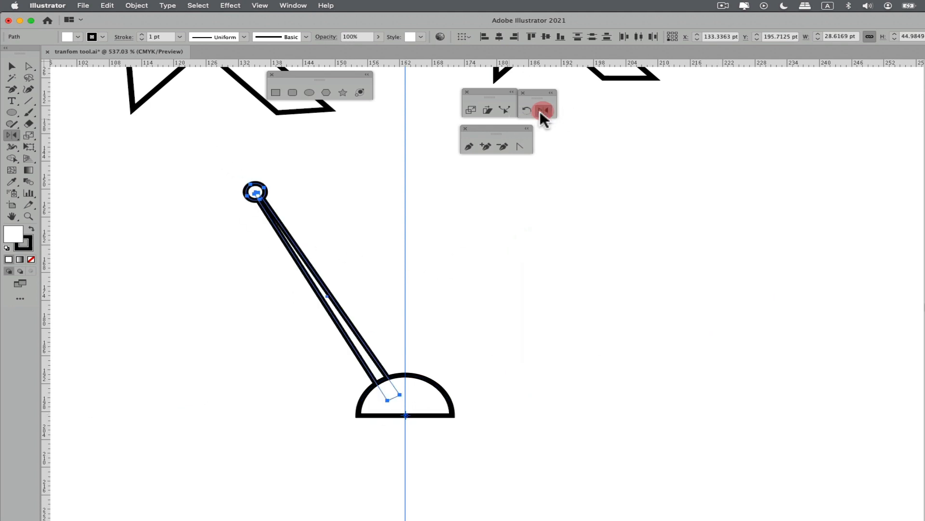
{"action": "left_click", "coordinate": [406, 416]}
{"action": "left_click_drag", "start_coordinate": [494, 324], "coordinate": [288, 290]}
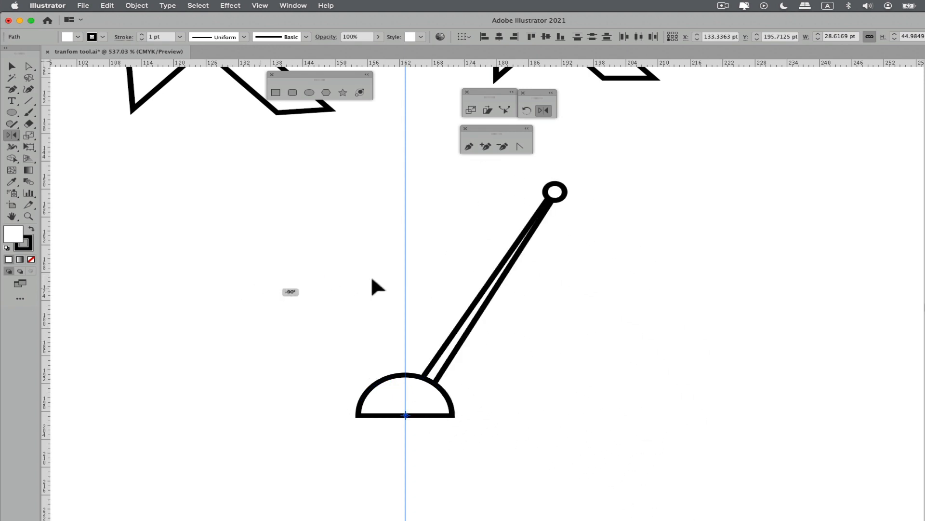
{"action": "left_click_drag", "start_coordinate": [393, 285], "coordinate": [392, 287]}
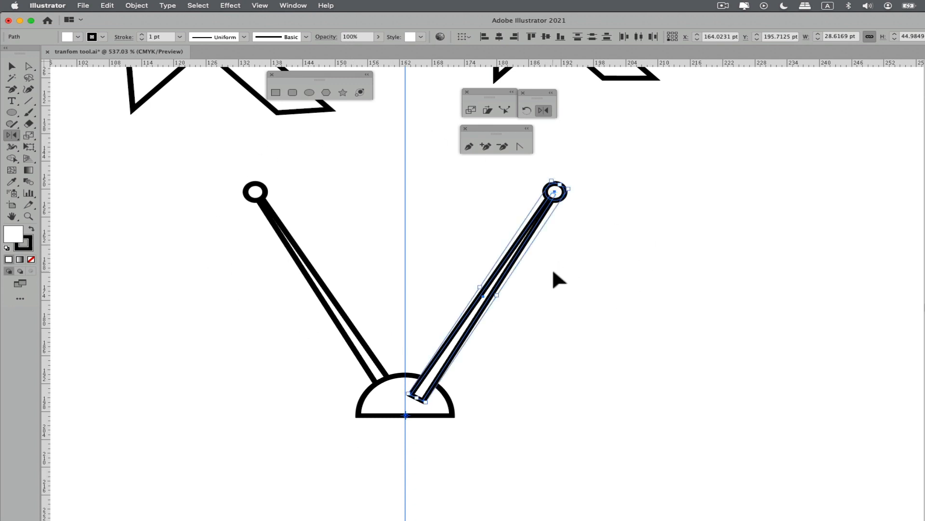
{"action": "key", "text": "super+z"}
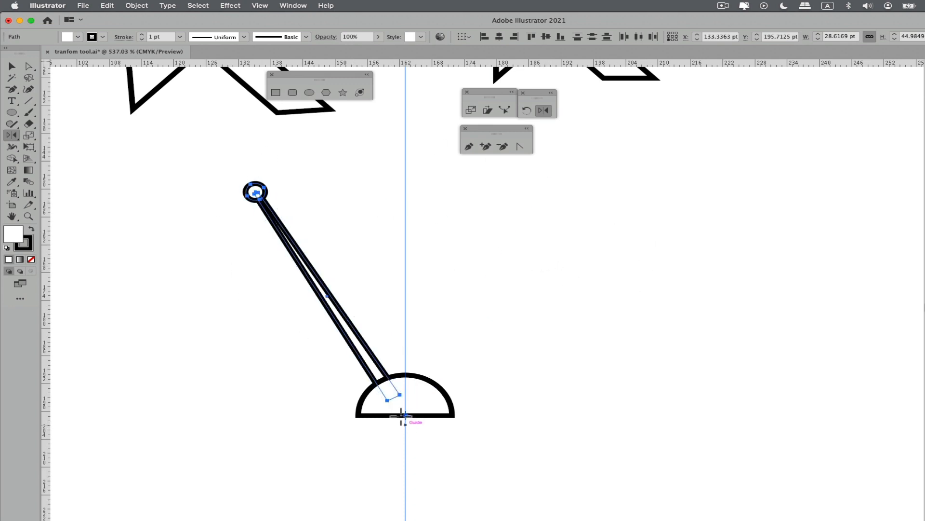
{"action": "left_click_drag", "start_coordinate": [458, 244], "coordinate": [336, 247]}
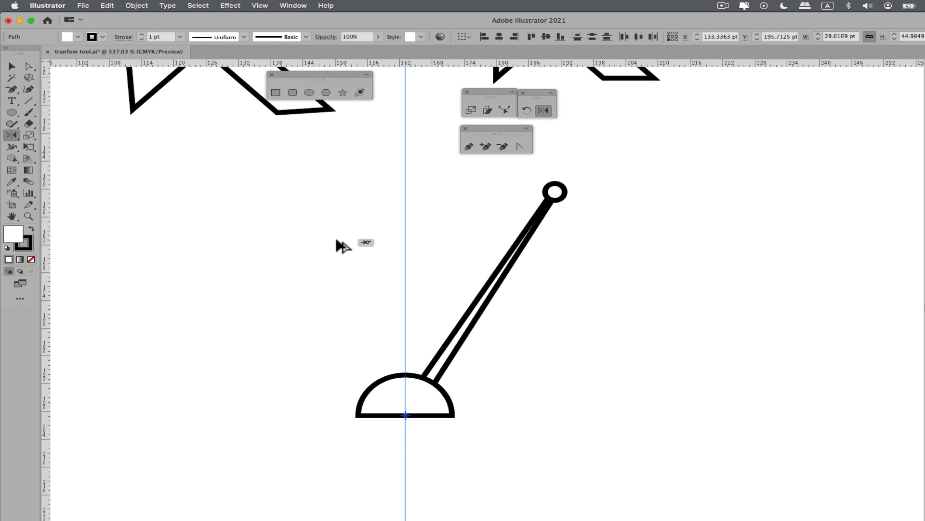
{"action": "left_click_drag", "start_coordinate": [336, 247], "coordinate": [339, 239]}
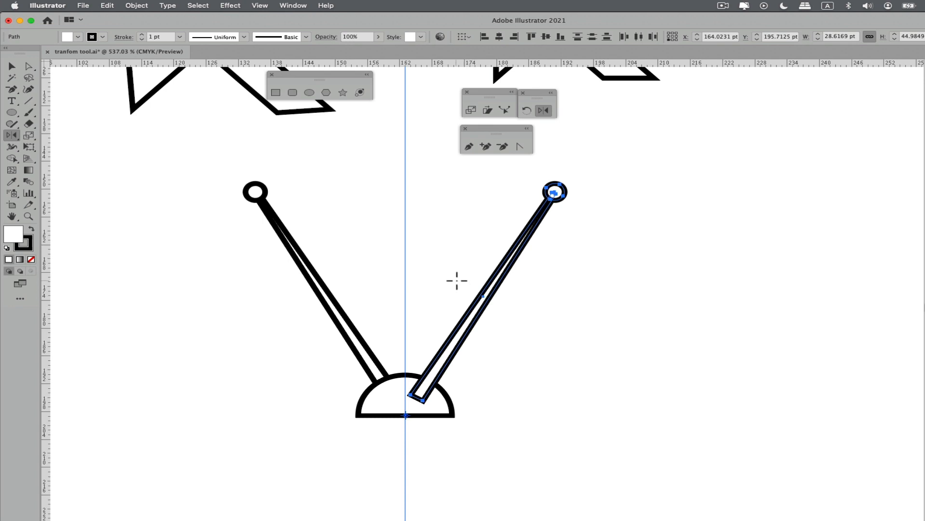
Send the reflected bar and its tip circle behind the half circle, and deselect everything
{"action": "key", "text": "super"}
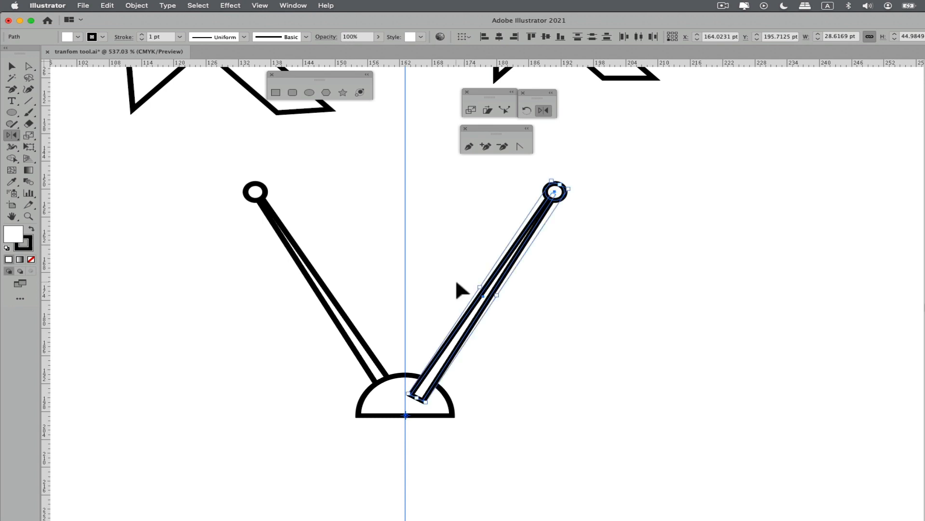
{"action": "key", "text": "super+bracketleft"}
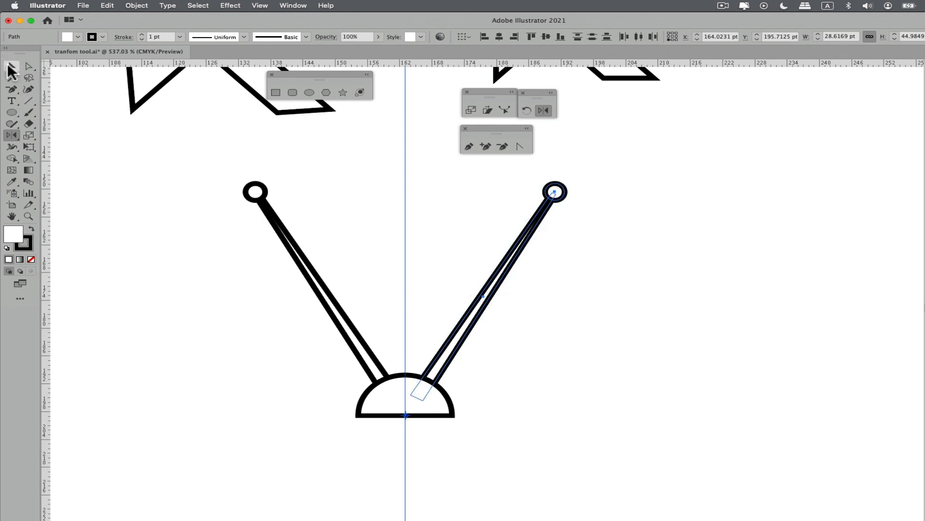
{"action": "left_click", "coordinate": [12, 70]}
{"action": "left_click", "coordinate": [205, 306]}
{"action": "left_click", "coordinate": [447, 267], "text": "alt+super"}
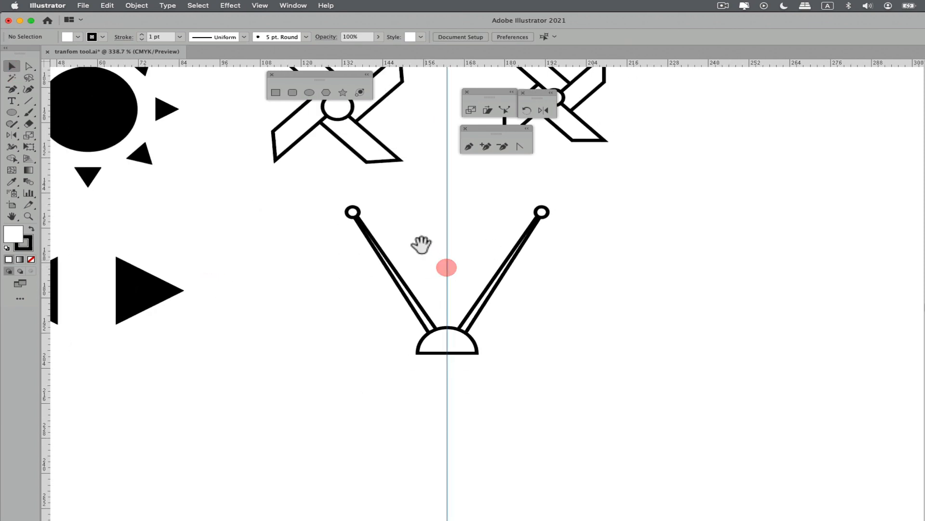
{"action": "left_click_drag", "start_coordinate": [422, 245], "coordinate": [428, 321]}
{"action": "left_click", "coordinate": [432, 309], "text": "alt+super"}
{"action": "left_click", "coordinate": [518, 252], "text": "alt+super"}
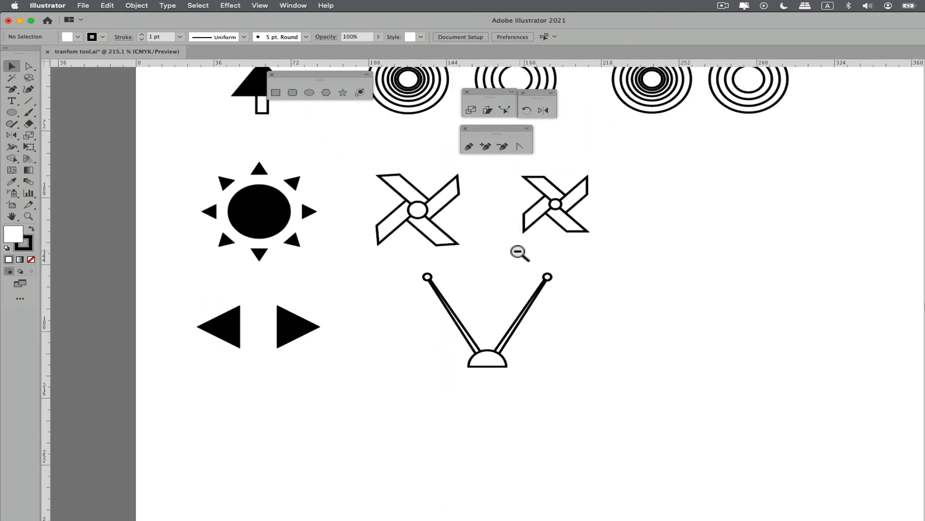
{"action": "left_click_drag", "start_coordinate": [519, 252], "coordinate": [420, 313]}
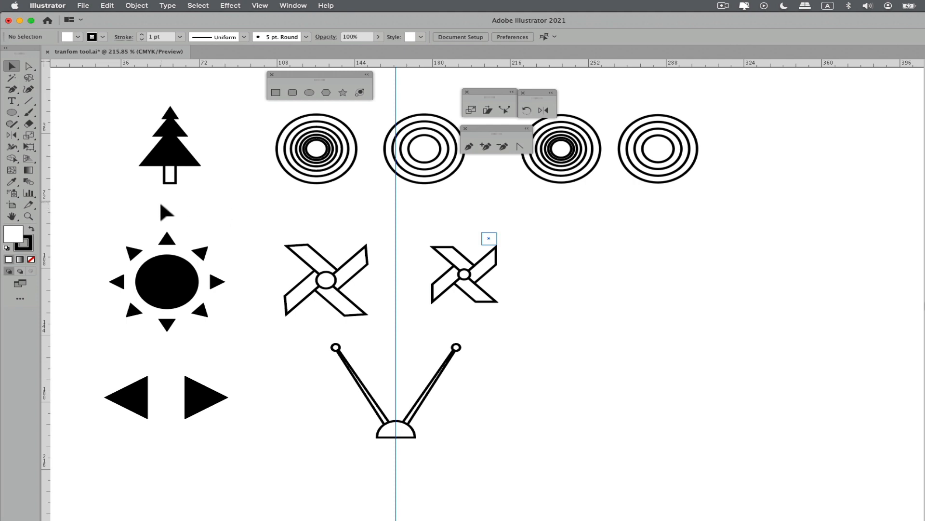
{"action": "left_click_drag", "start_coordinate": [161, 204], "coordinate": [200, 105]}
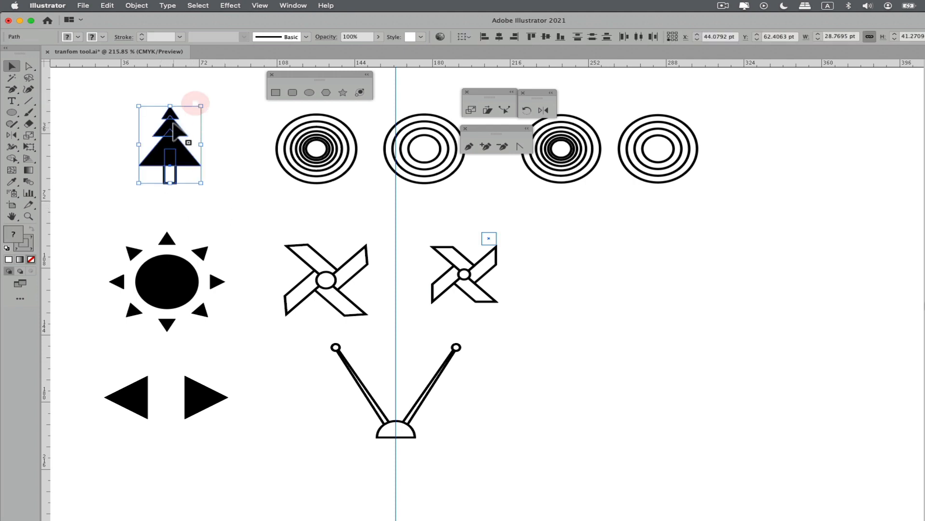
{"action": "left_click", "coordinate": [214, 124]}
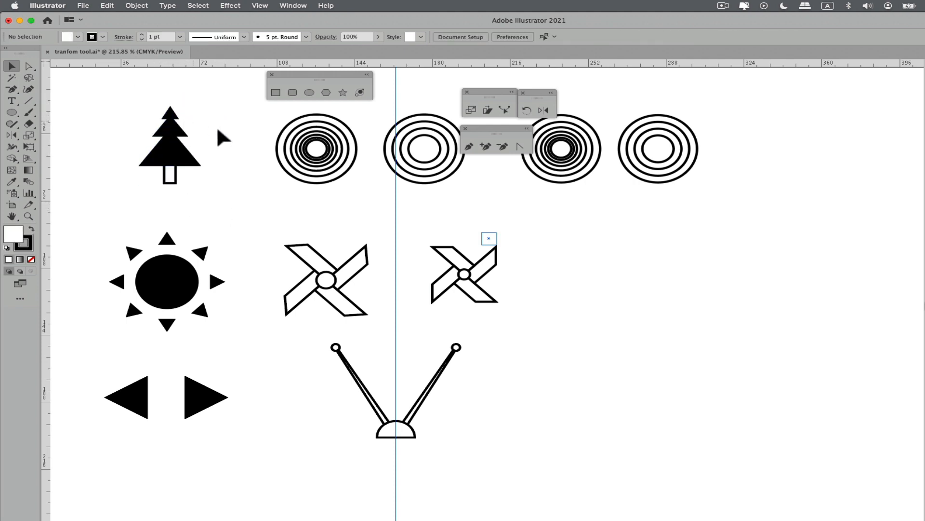
Draw a triangle about 19.5 pt wide and 16.8 pt high with the Polygon tool in the empty area beside the smaller pinwheel, and deselect it
{"action": "left_click", "coordinate": [326, 92]}
{"action": "scroll", "coordinate": [482, 289], "scroll_direction": "right", "scroll_amount": 5}
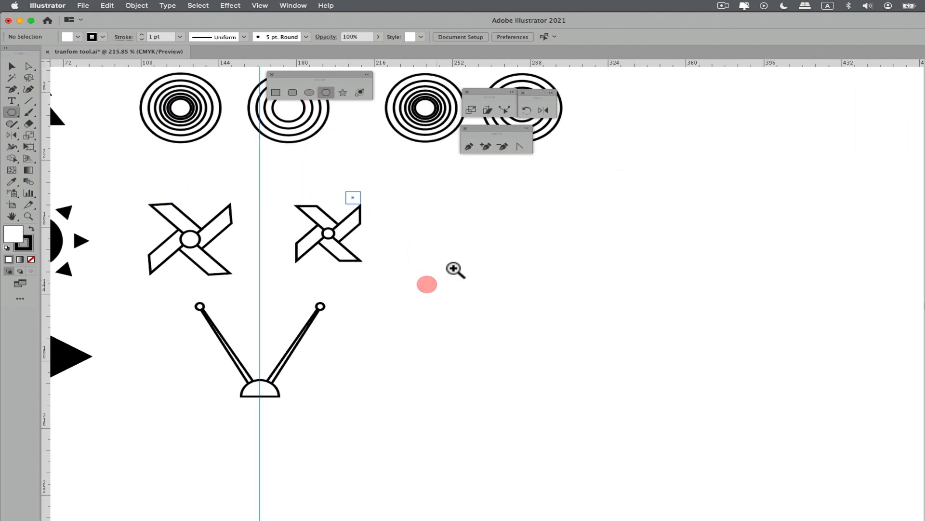
{"action": "left_click_drag", "start_coordinate": [455, 270], "coordinate": [540, 233]}
{"action": "mouse_move", "coordinate": [481, 283]}
{"action": "left_mouse_down"}
{"action": "mouse_move", "coordinate": [505, 304]}
{"action": "mouse_move", "coordinate": [534, 305]}
{"action": "mouse_move", "coordinate": [519, 293]}
{"action": "left_mouse_up"}
{"action": "key", "text": "Up"}
{"action": "key", "text": "Up"}
{"action": "key", "text": "Up"}
{"action": "key", "text": "Up"}
{"action": "key", "text": "Down"}
{"action": "key", "text": "Down"}
{"action": "key", "text": "Down"}
{"action": "key", "text": "Down"}
{"action": "key", "text": "Up"}
{"action": "key", "text": "Up"}
{"action": "key", "text": "Up"}
{"action": "key", "text": "Up"}
{"action": "key", "text": "Up"}
{"action": "key", "text": "Down"}
{"action": "key", "text": "Down"}
{"action": "key", "text": "Down"}
{"action": "key", "text": "Down"}
{"action": "key", "text": "Down"}
{"action": "left_click", "coordinate": [11, 66]}
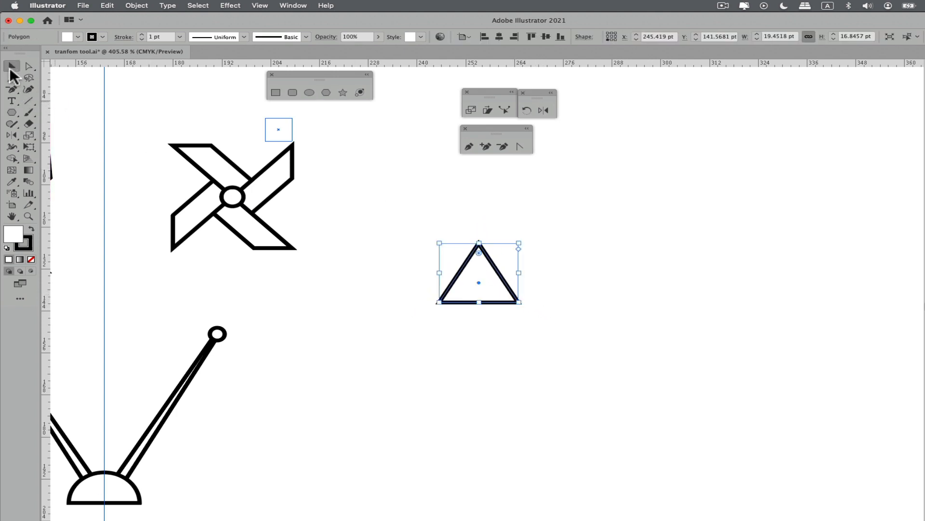
{"action": "left_click", "coordinate": [398, 236]}
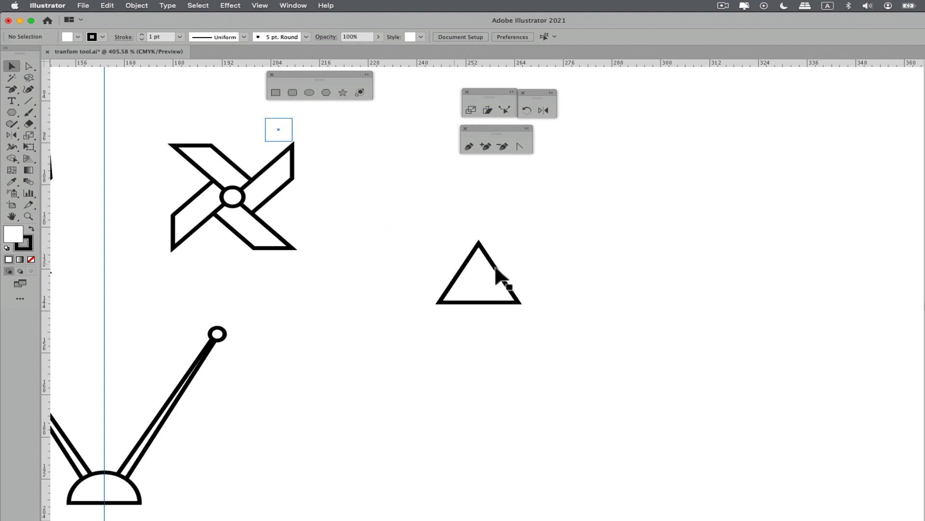
Open Transform Each for the new triangle and set its horizontal and vertical scale to 80%
{"action": "left_click_drag", "start_coordinate": [506, 238], "coordinate": [385, 205]}
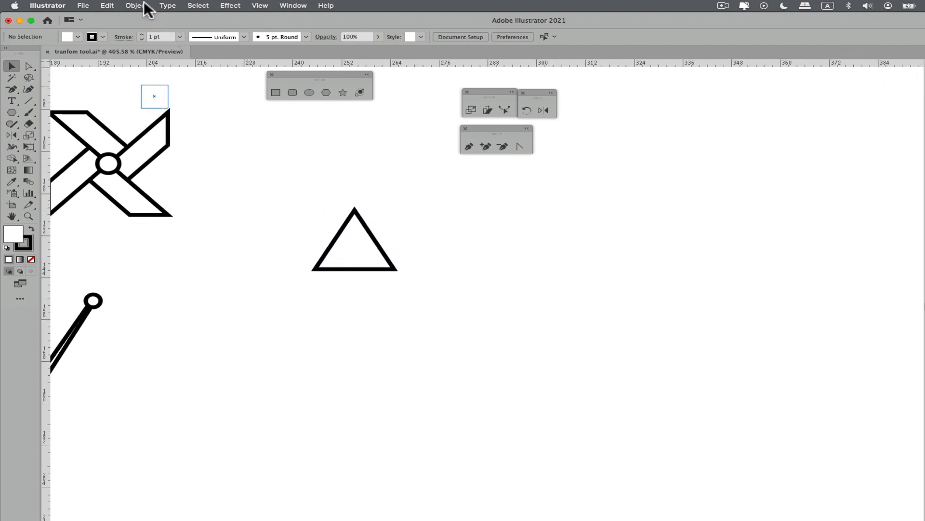
{"action": "left_click", "coordinate": [350, 216]}
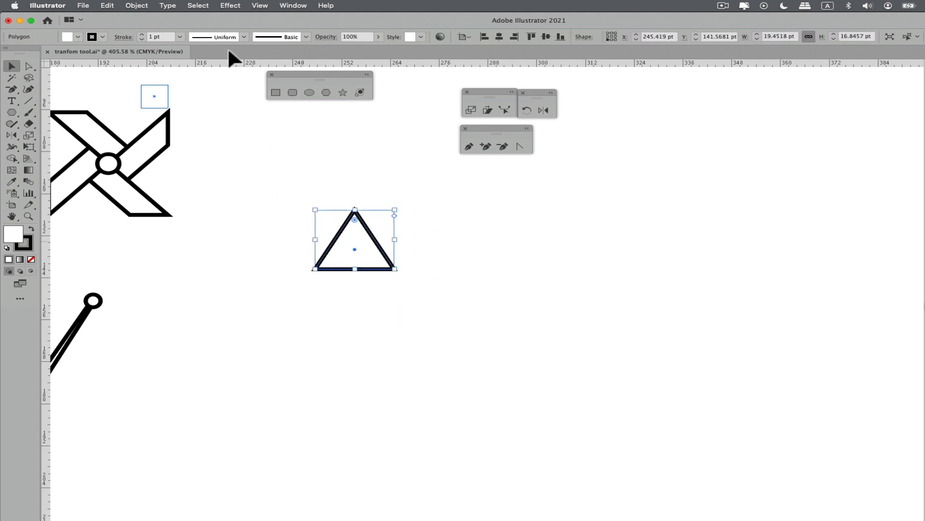
{"action": "left_click", "coordinate": [147, 4]}
{"action": "mouse_move", "coordinate": [144, 19]}
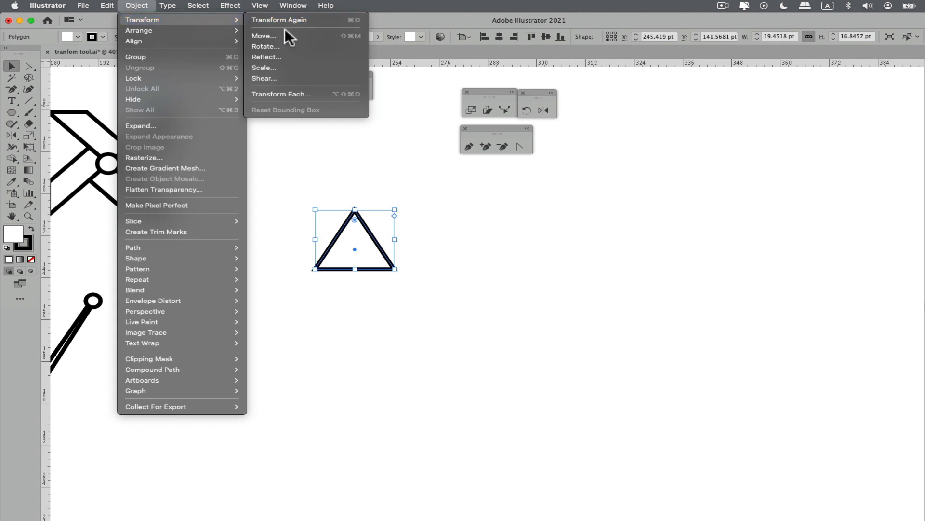
{"action": "left_click", "coordinate": [301, 92]}
{"action": "left_click_drag", "start_coordinate": [497, 152], "coordinate": [492, 146]}
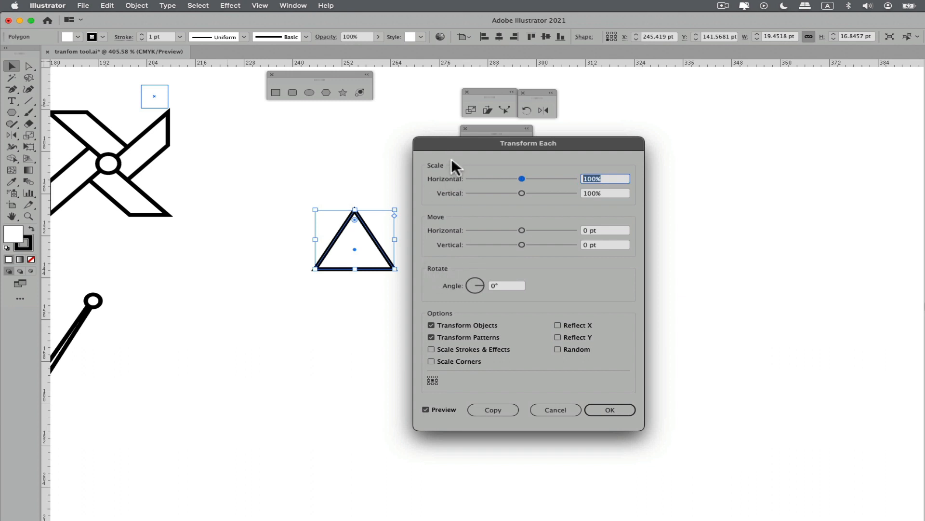
{"action": "left_click_drag", "start_coordinate": [458, 146], "coordinate": [480, 146]}
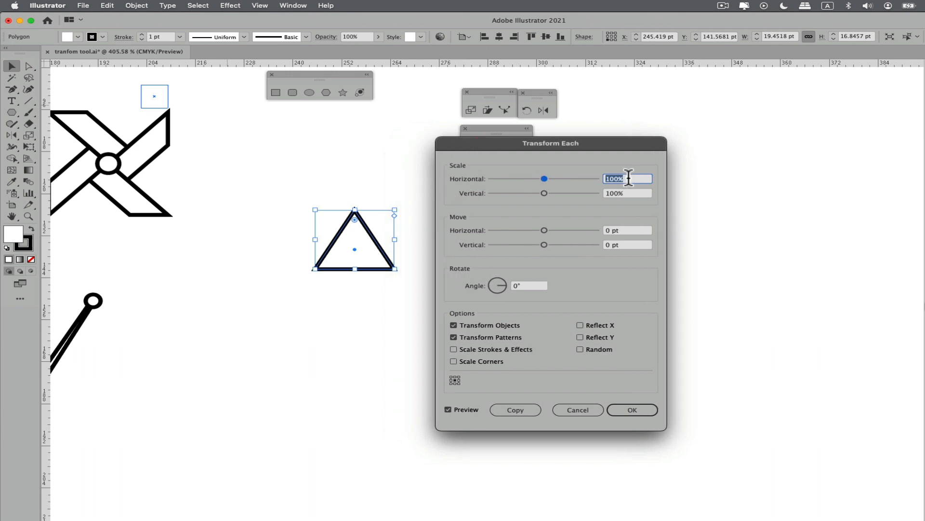
{"action": "type", "text": "80"}
{"action": "key", "text": "Tab"}
{"action": "type", "text": "80"}
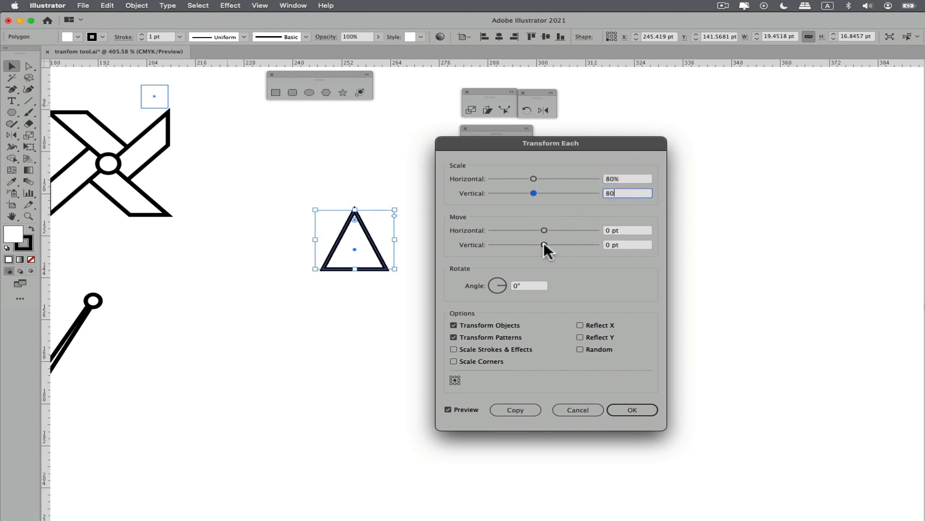
Set the vertical move to -10 pt in the triangle's Transform Each settings
{"action": "key", "text": "Tab"}
{"action": "key", "text": "Tab"}
{"action": "type", "text": "-21 pt"}
{"action": "left_click_drag", "start_coordinate": [533, 242], "coordinate": [539, 242]}
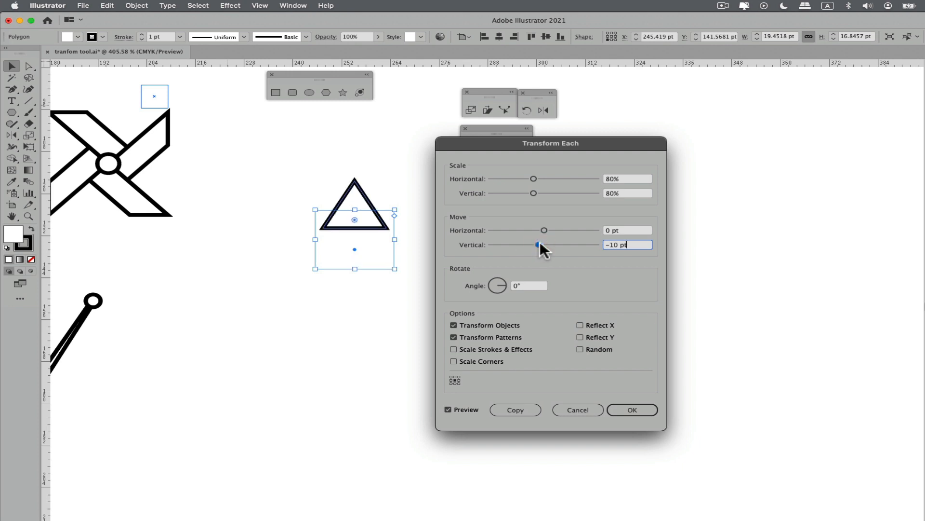
Compare the triangle with and without the Transform Each preview of the 80% scale and -10 pt vertical move
{"action": "left_click", "coordinate": [447, 408]}
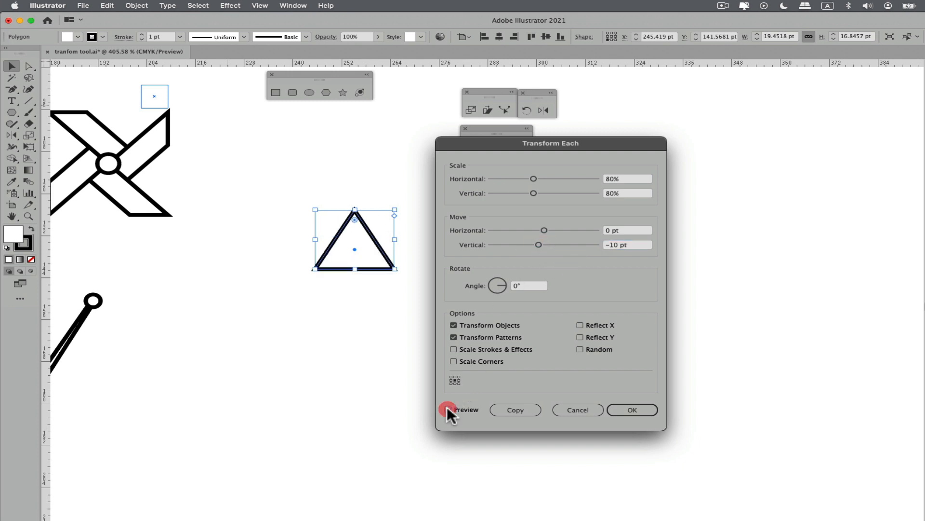
{"action": "left_click", "coordinate": [447, 408]}
{"action": "left_click", "coordinate": [447, 408]}
{"action": "left_click", "coordinate": [447, 408]}
{"action": "left_click", "coordinate": [447, 409]}
{"action": "left_click", "coordinate": [447, 408]}
{"action": "left_click", "coordinate": [447, 408]}
{"action": "left_click", "coordinate": [447, 408]}
{"action": "left_click", "coordinate": [447, 409]}
{"action": "left_click", "coordinate": [447, 408]}
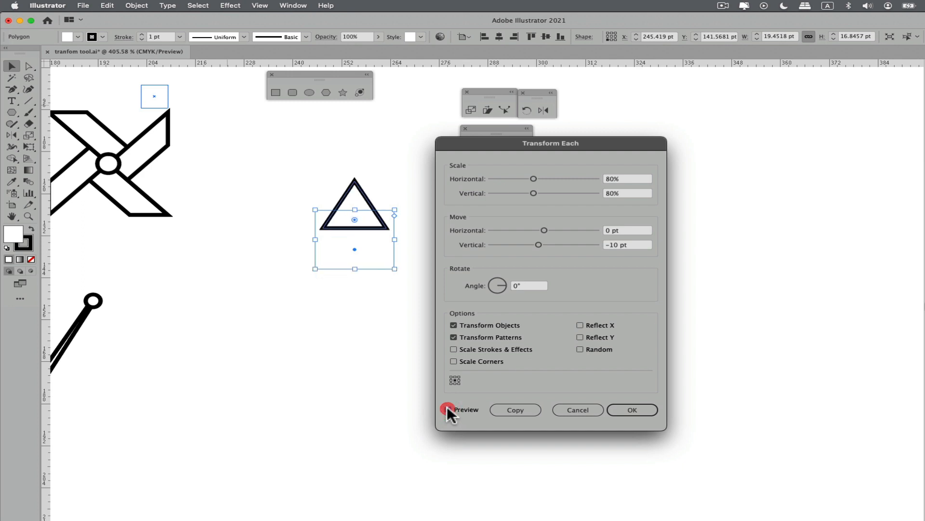
{"action": "left_click", "coordinate": [448, 409]}
{"action": "left_click", "coordinate": [448, 408]}
{"action": "left_click", "coordinate": [447, 409]}
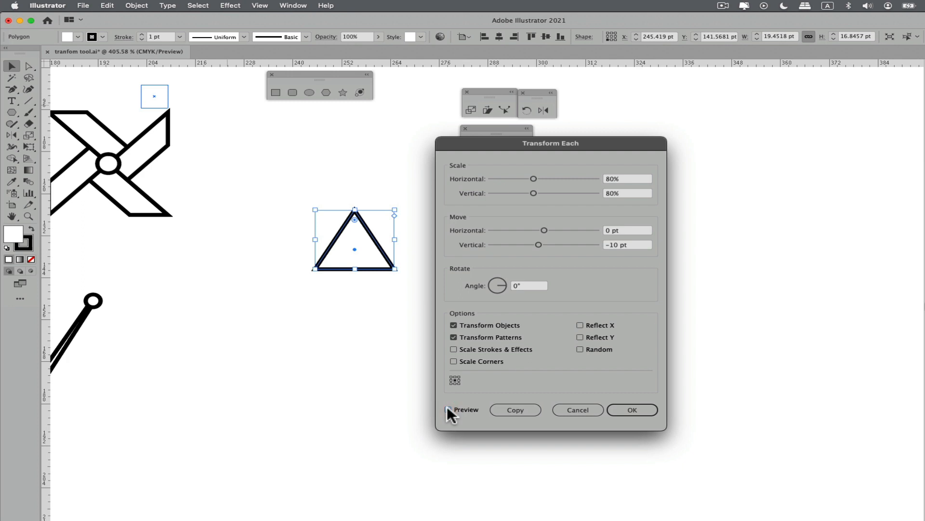
{"action": "left_click", "coordinate": [447, 408]}
{"action": "left_click", "coordinate": [447, 409]}
{"action": "left_click", "coordinate": [447, 408]}
{"action": "left_click", "coordinate": [447, 409]}
{"action": "left_click", "coordinate": [447, 408]}
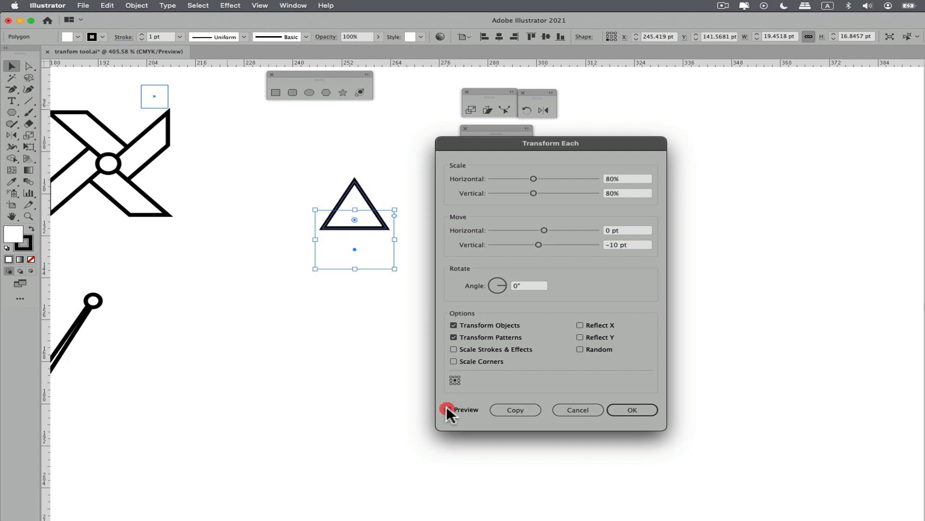
Apply the Transform Each settings to a copy of the triangle, repeat the transformation once for a third tier, and deselect
{"action": "left_click", "coordinate": [510, 410]}
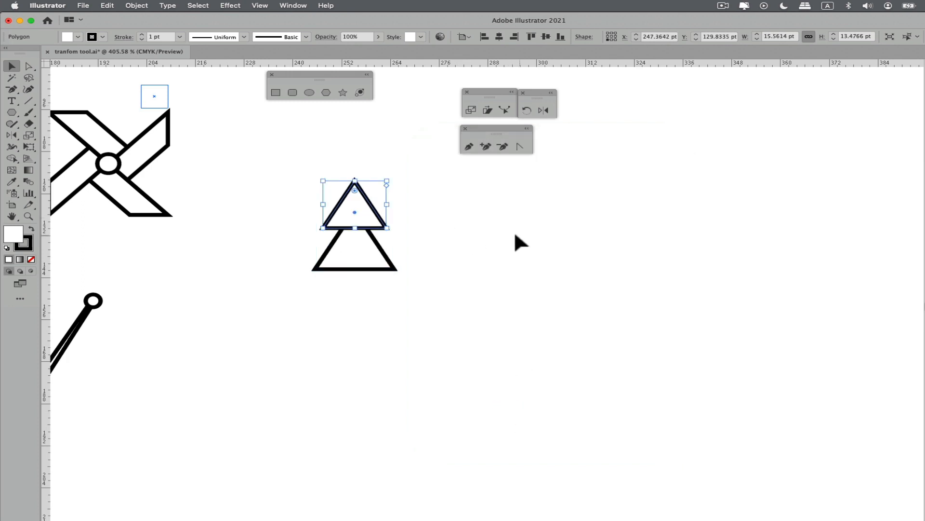
{"action": "key", "text": "super+d"}
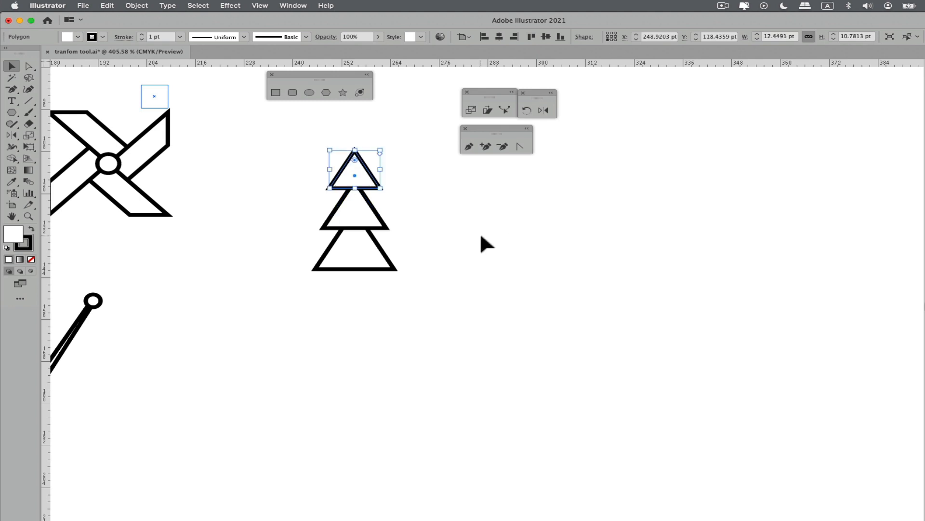
{"action": "left_click", "coordinate": [480, 234]}
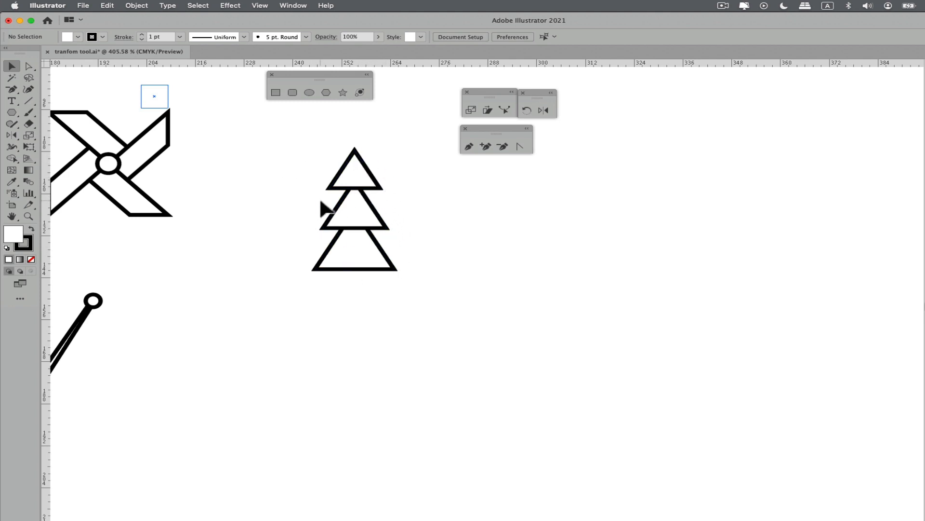
Fill all three stacked triangles with solid black and deselect them
{"action": "left_click_drag", "start_coordinate": [287, 149], "coordinate": [377, 290]}
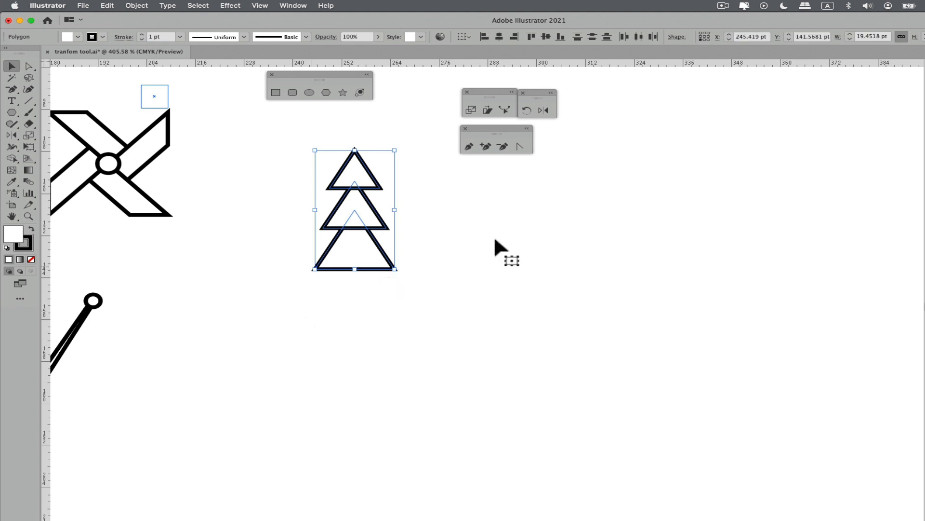
{"action": "key", "text": "ctrl+g"}
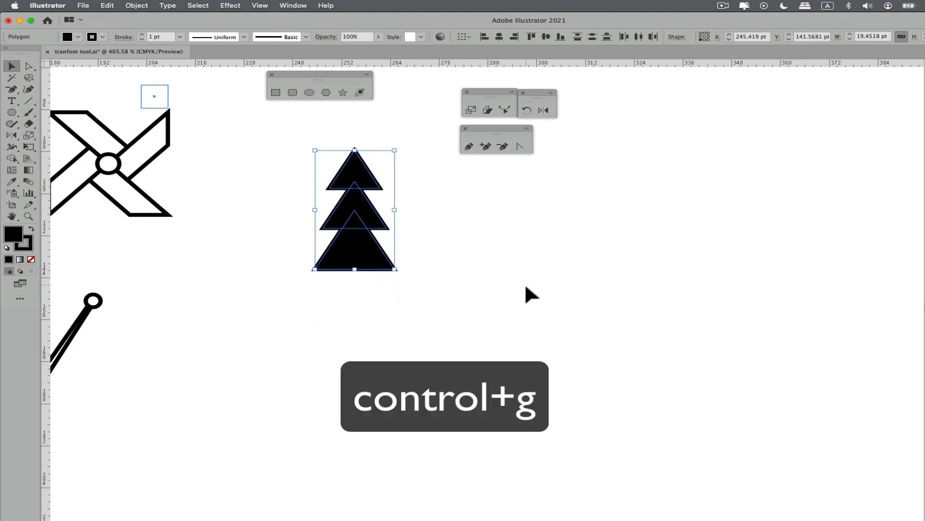
{"action": "left_click", "coordinate": [313, 307]}
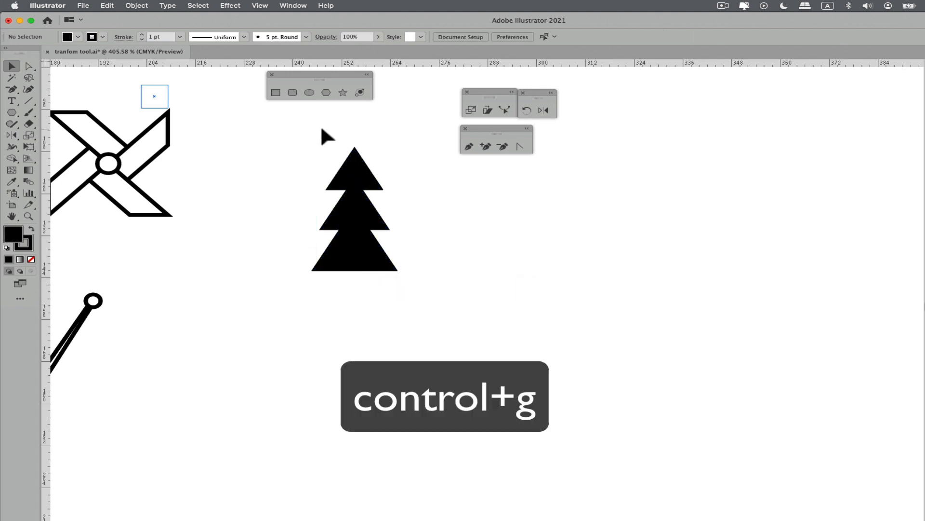
Draw a black rectangular trunk about 4.4 pt wide and 13 pt high at the tree's base centre, and deselect it
{"action": "left_click", "coordinate": [293, 92]}
{"action": "left_click", "coordinate": [276, 92]}
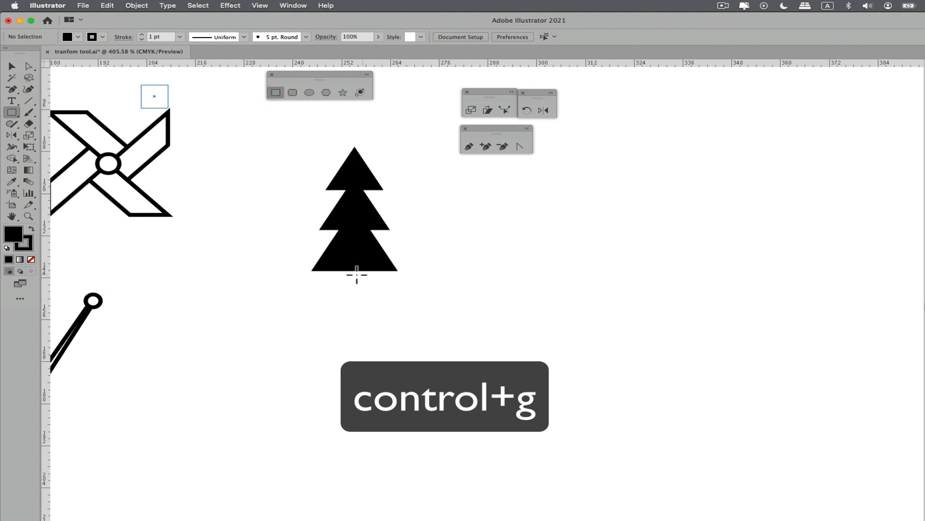
{"action": "left_click_drag", "start_coordinate": [353, 271], "coordinate": [363, 294]}
{"action": "left_click", "coordinate": [12, 66]}
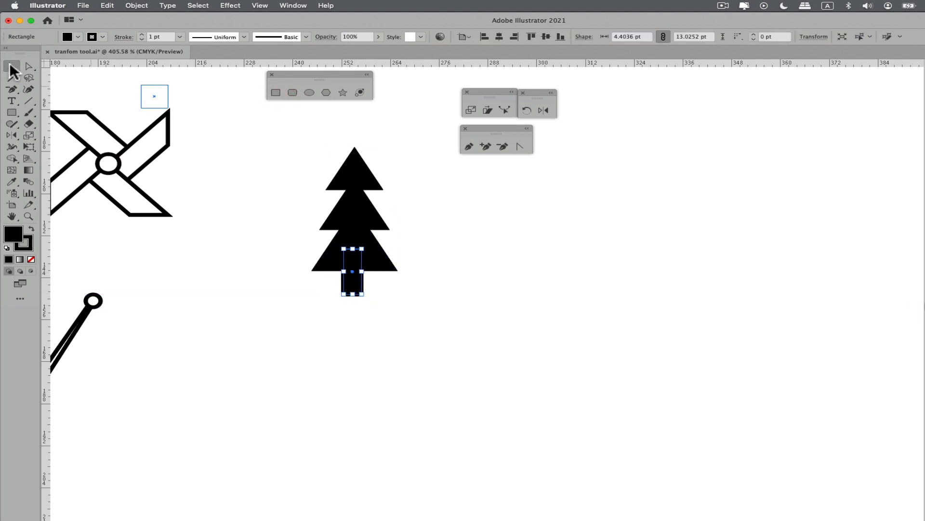
{"action": "left_click", "coordinate": [297, 298]}
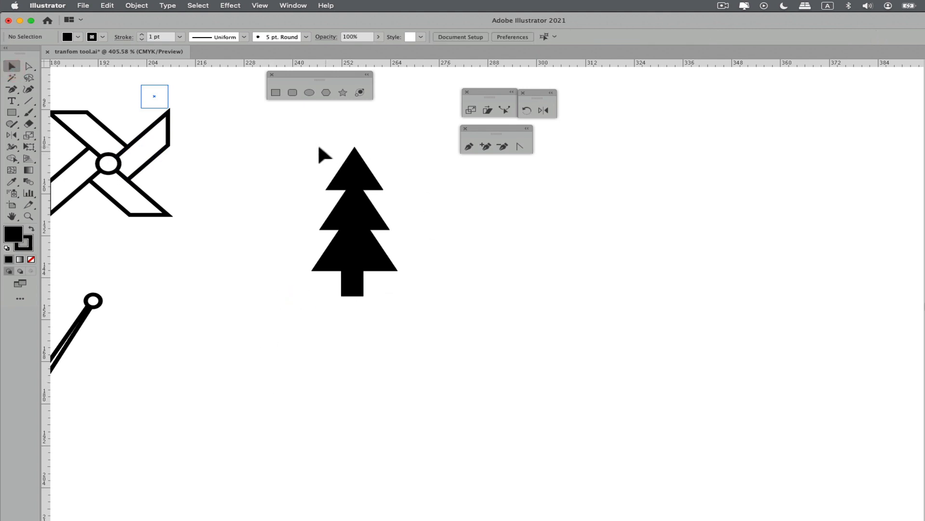
Move the whole tree with its trunk down and to the right, and group its parts
{"action": "left_click_drag", "start_coordinate": [321, 151], "coordinate": [406, 322]}
{"action": "left_click_drag", "start_coordinate": [353, 189], "coordinate": [391, 235]}
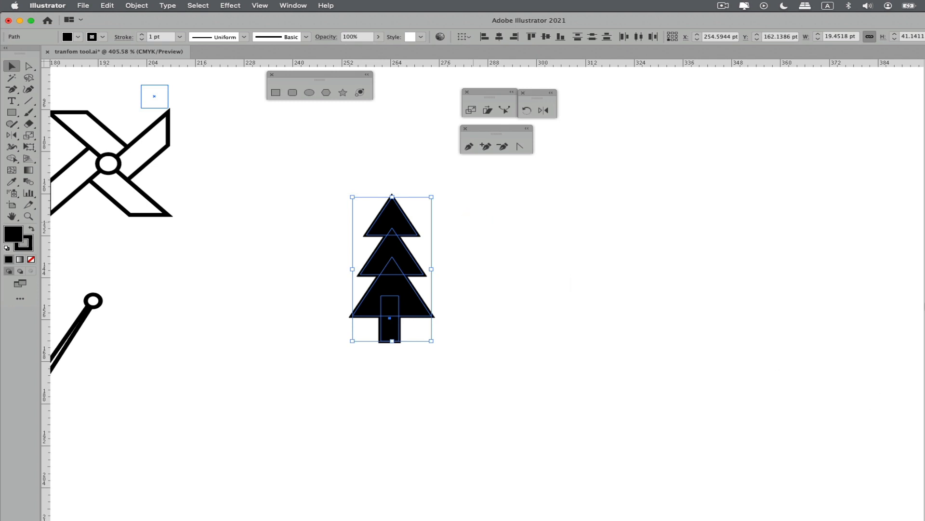
{"action": "key", "text": "super+g"}
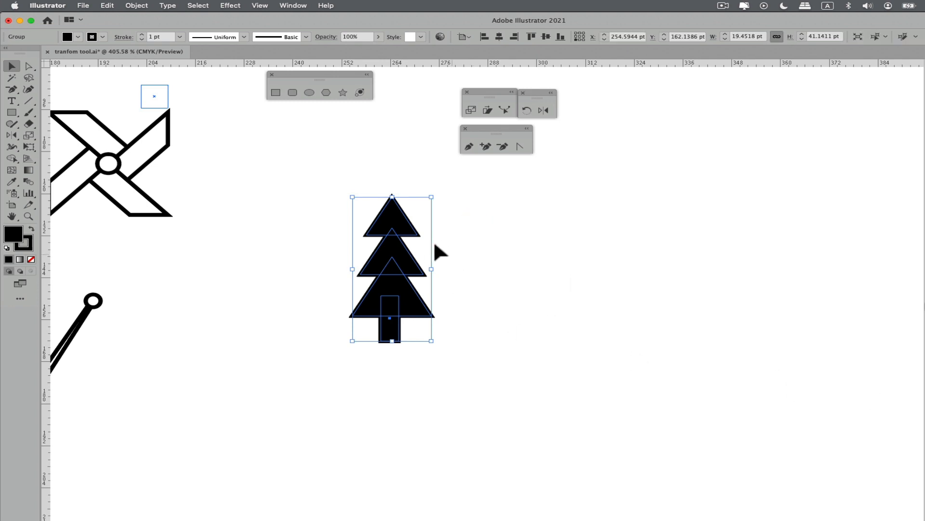
Duplicate the tree into a row of three, and start a second row with a small copy and two copies about 15.7 by 33.3 pt
{"action": "left_click_drag", "start_coordinate": [500, 248], "coordinate": [700, 237]}
{"action": "left_click", "coordinate": [625, 313]}
{"action": "left_click_drag", "start_coordinate": [702, 176], "coordinate": [687, 234]}
{"action": "left_click_drag", "start_coordinate": [671, 268], "coordinate": [761, 209]}
{"action": "left_click_drag", "start_coordinate": [727, 271], "coordinate": [791, 271]}
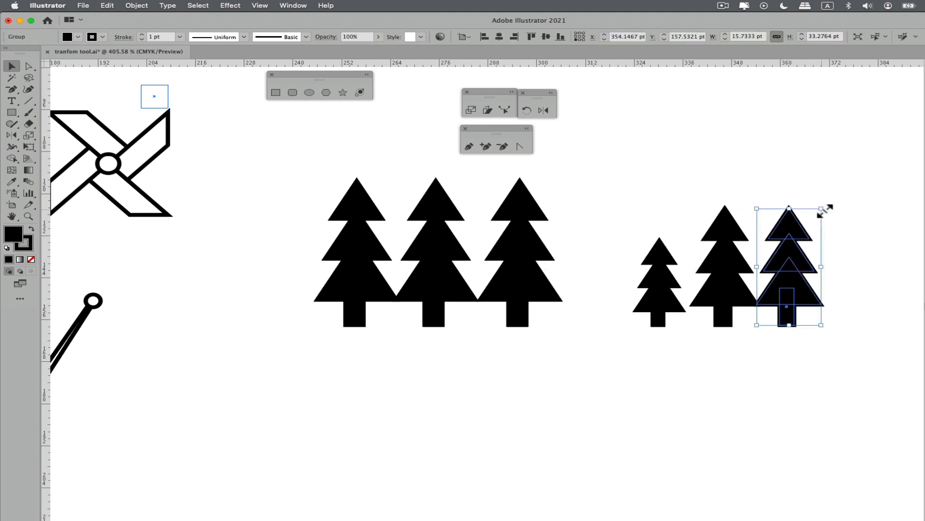
Shrink the second row's last tree, duplicate it to the right, enlarge that copy into the row's tallest tree, and deselect
{"action": "left_click_drag", "start_coordinate": [823, 211], "coordinate": [802, 241]}
{"action": "left_click_drag", "start_coordinate": [795, 310], "coordinate": [840, 304]}
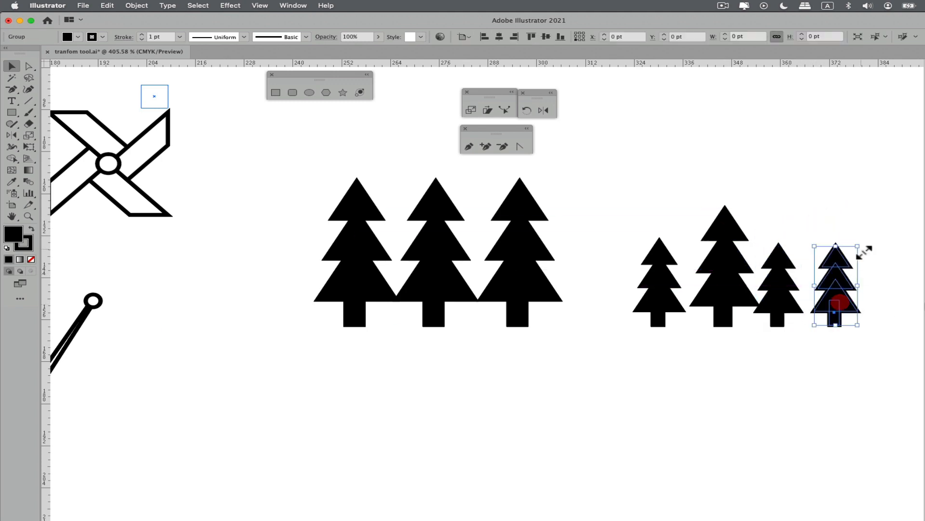
{"action": "left_click_drag", "start_coordinate": [861, 245], "coordinate": [894, 192]}
{"action": "left_click", "coordinate": [765, 165]}
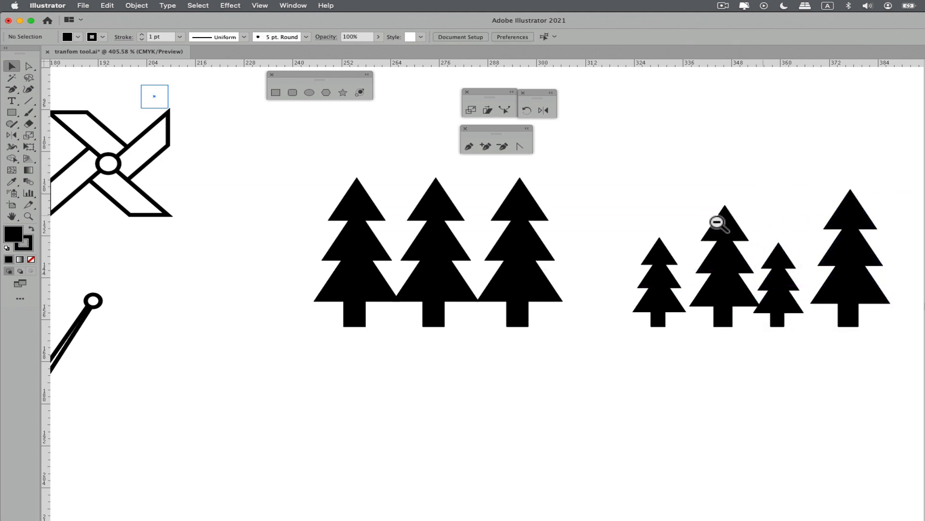
{"action": "left_click", "coordinate": [676, 227], "text": "alt+super"}
{"action": "left_click", "coordinate": [745, 267], "text": "alt+super"}
{"action": "left_click_drag", "start_coordinate": [557, 200], "coordinate": [633, 259]}
{"action": "left_click", "coordinate": [642, 254], "text": "alt+super"}
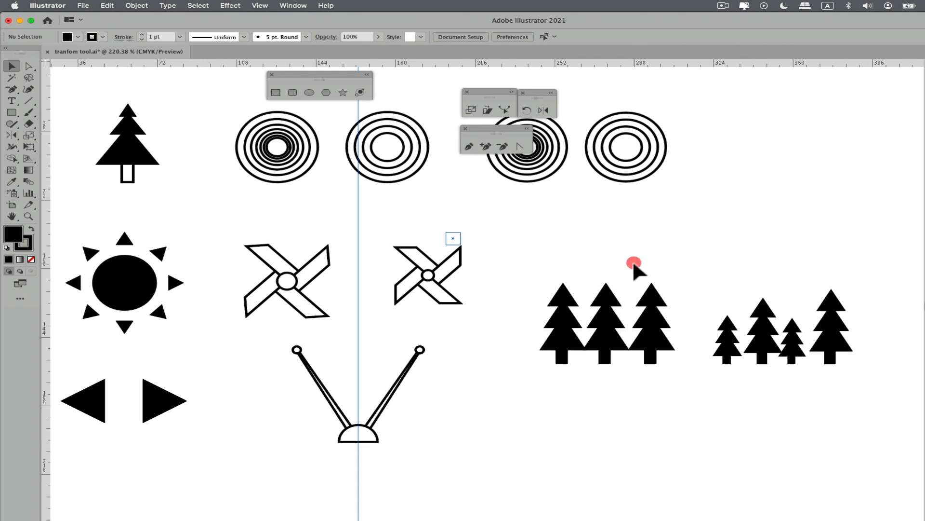